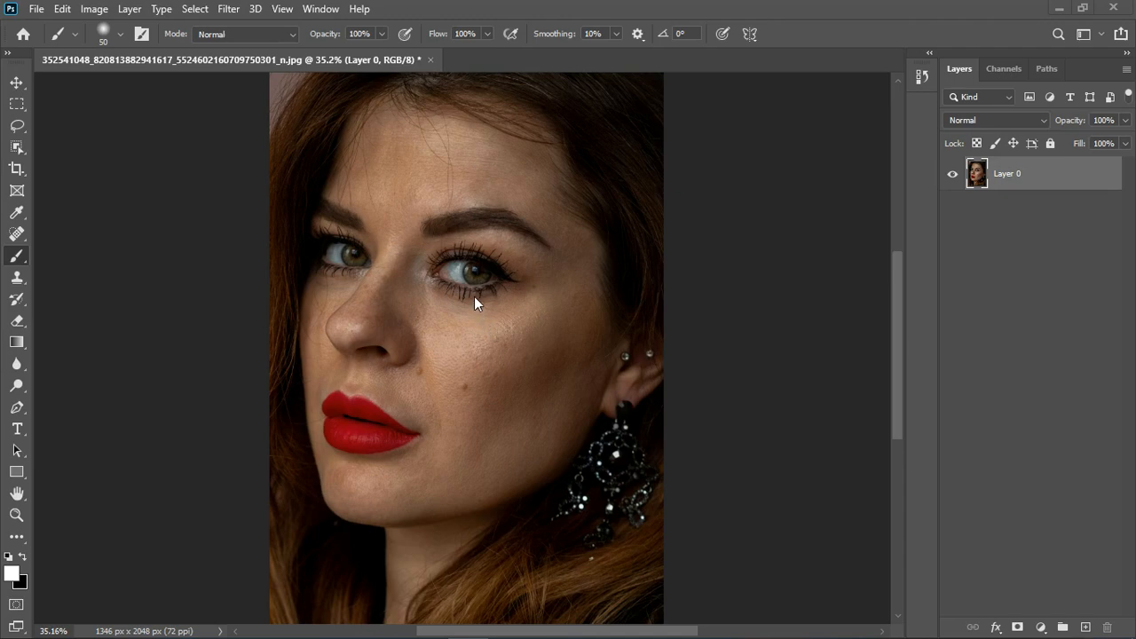
Examine the portrait's colour cast on the skin, eyes and hair, both close up and across the whole face.
scroll(507, 313, down, 3)
scroll(451, 333, up, 3)
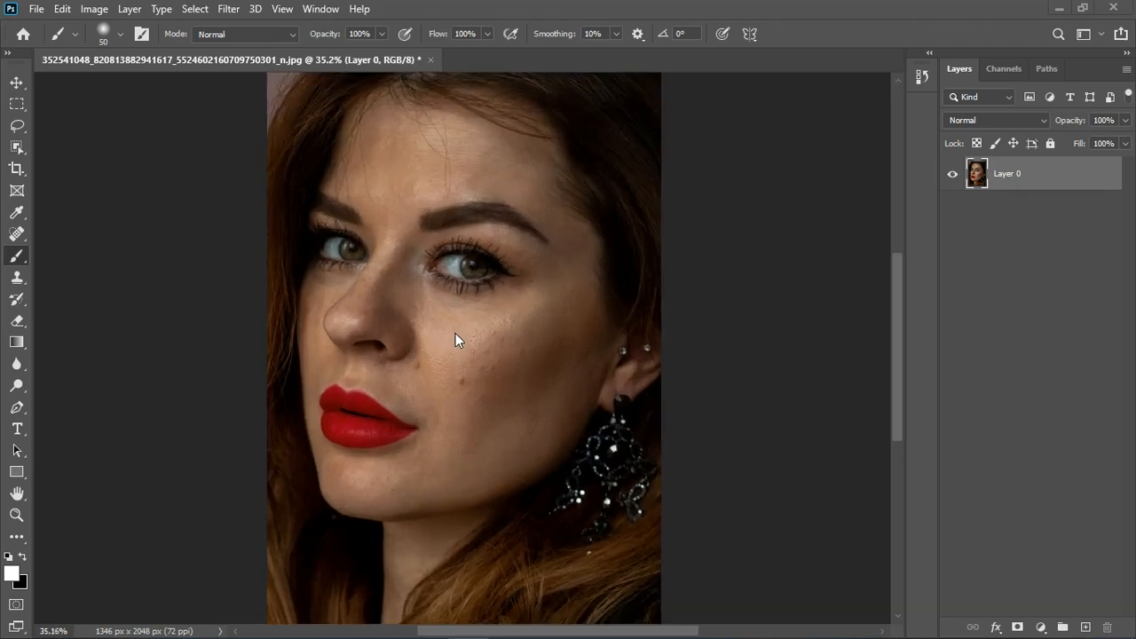
scroll(470, 154, up, 3)
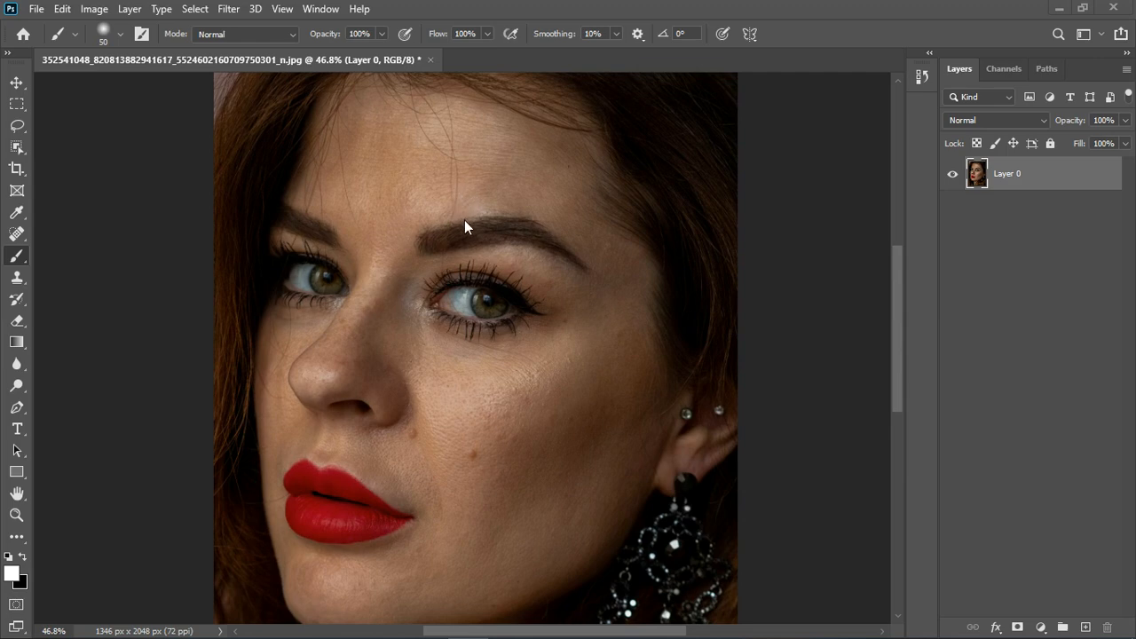
scroll(457, 163, down, 3)
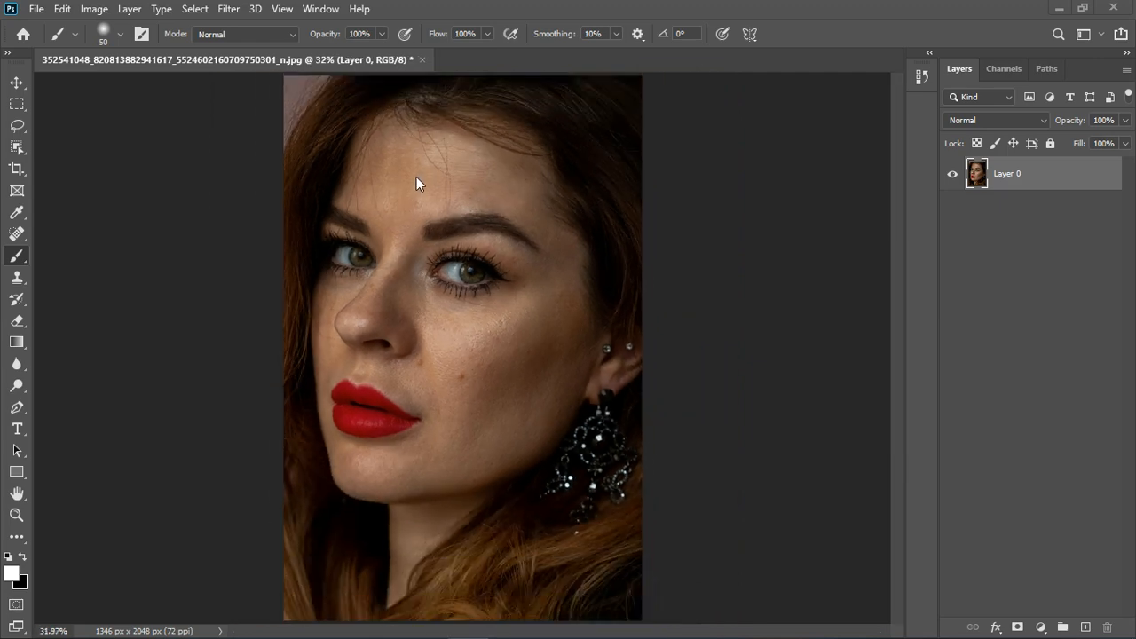
scroll(426, 158, up, 1)
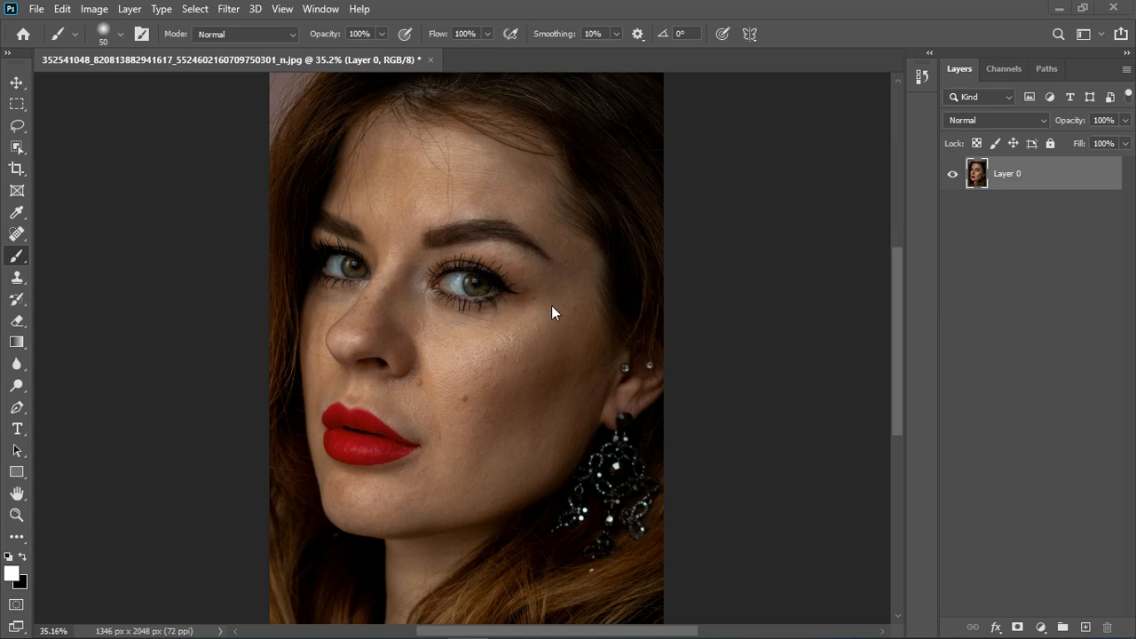
scroll(557, 264, down, 2)
scroll(483, 223, up, 4)
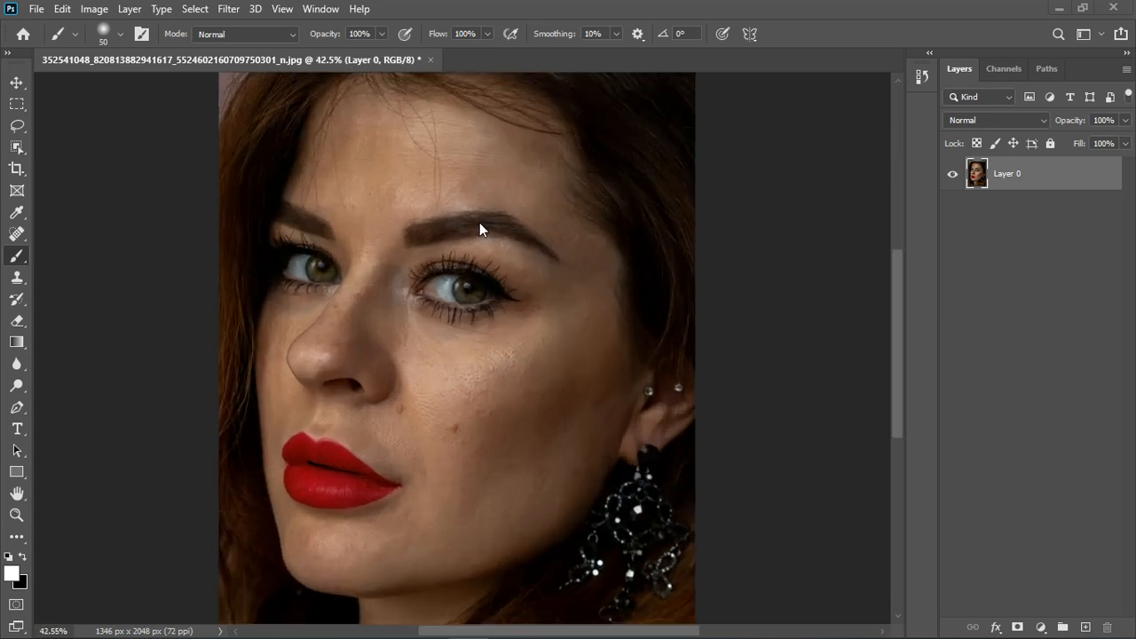
scroll(480, 222, down, 2)
scroll(434, 212, up, 3)
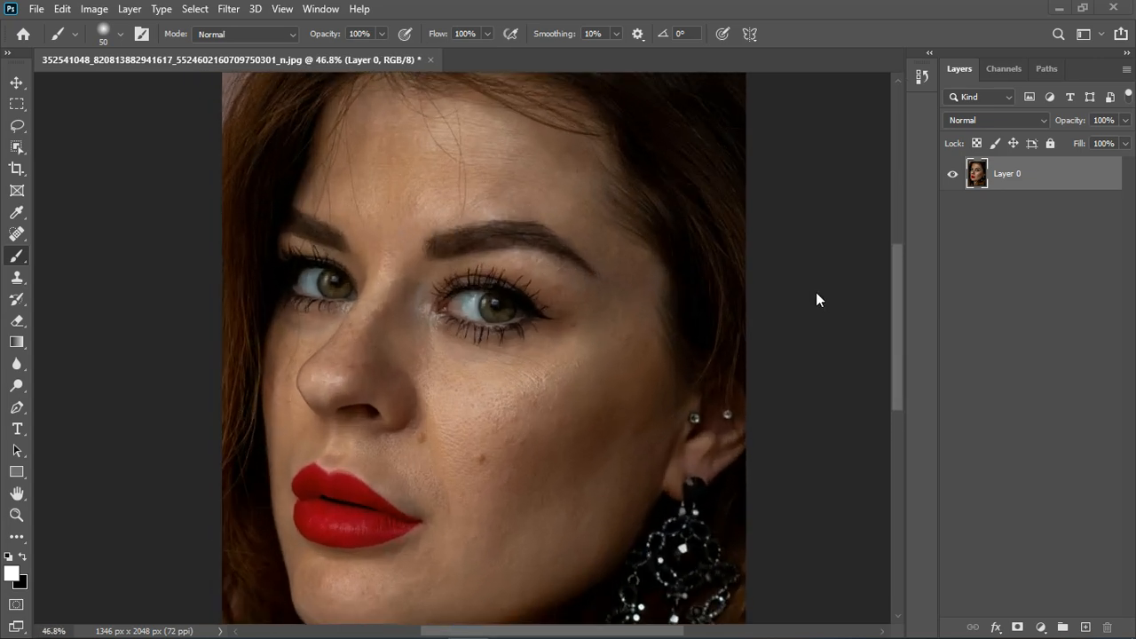
scroll(547, 320, down, 2)
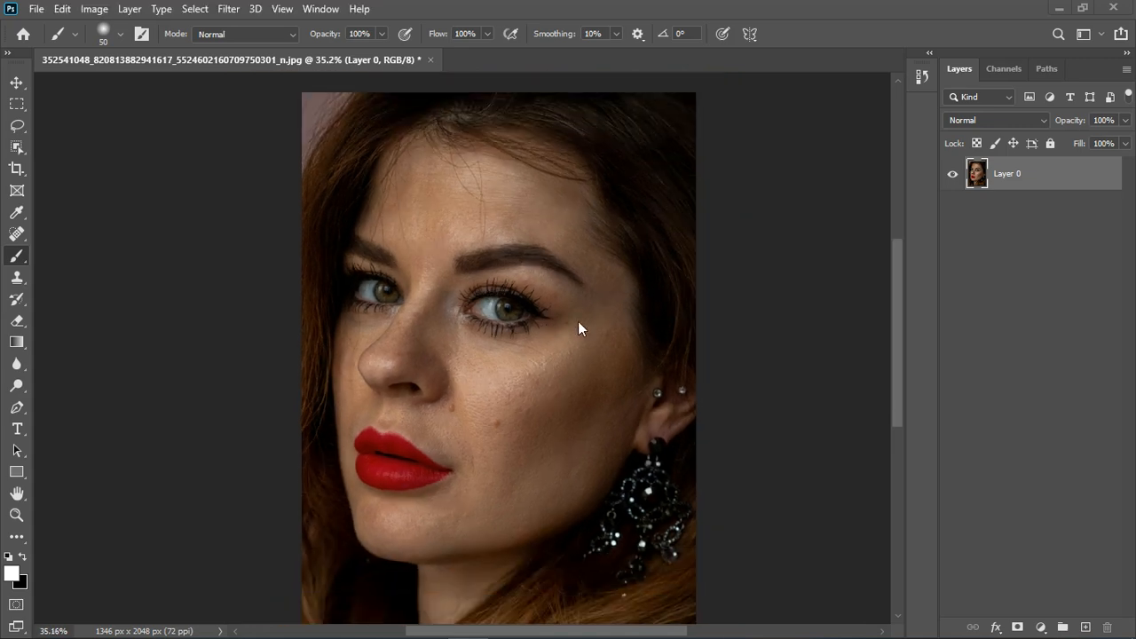
click(1041, 628)
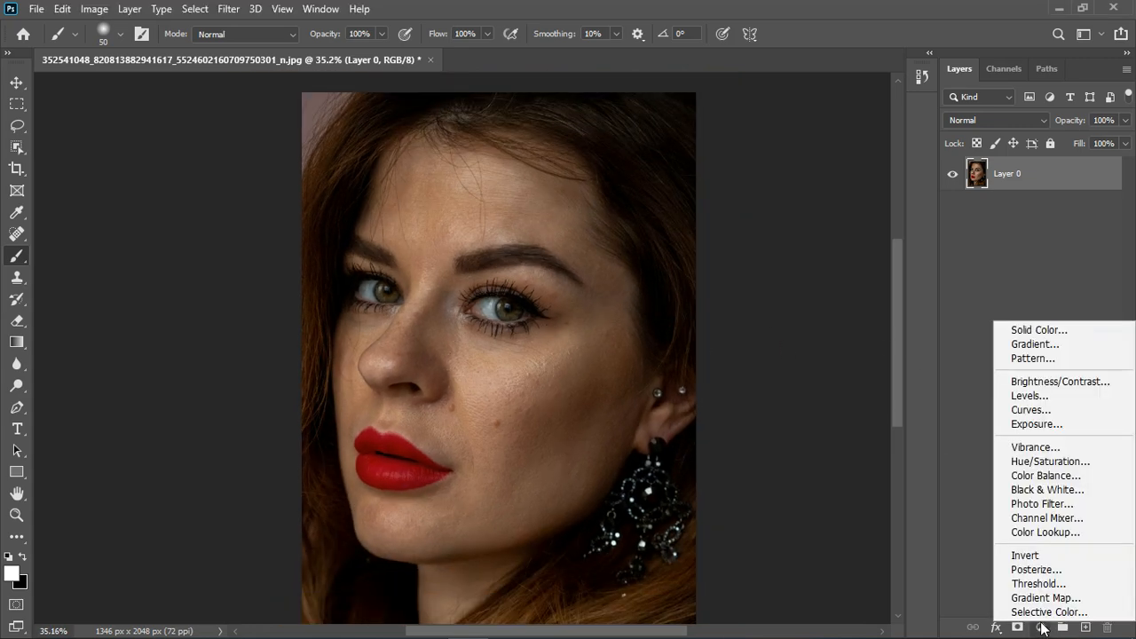
click(1050, 462)
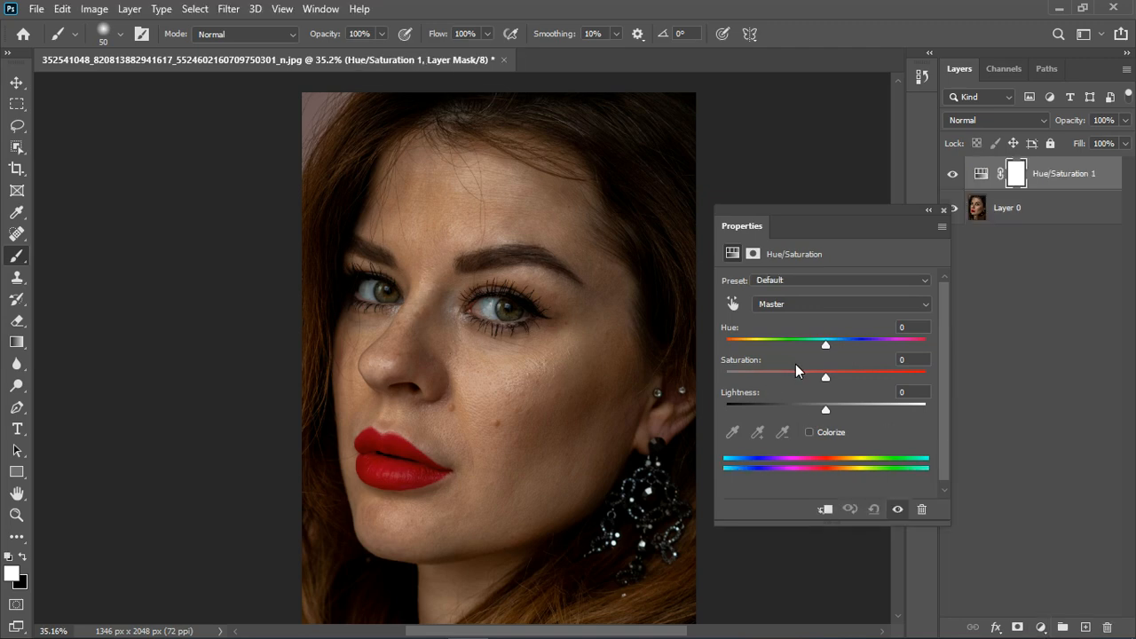
click(944, 212)
click(1106, 185)
key(Delete)
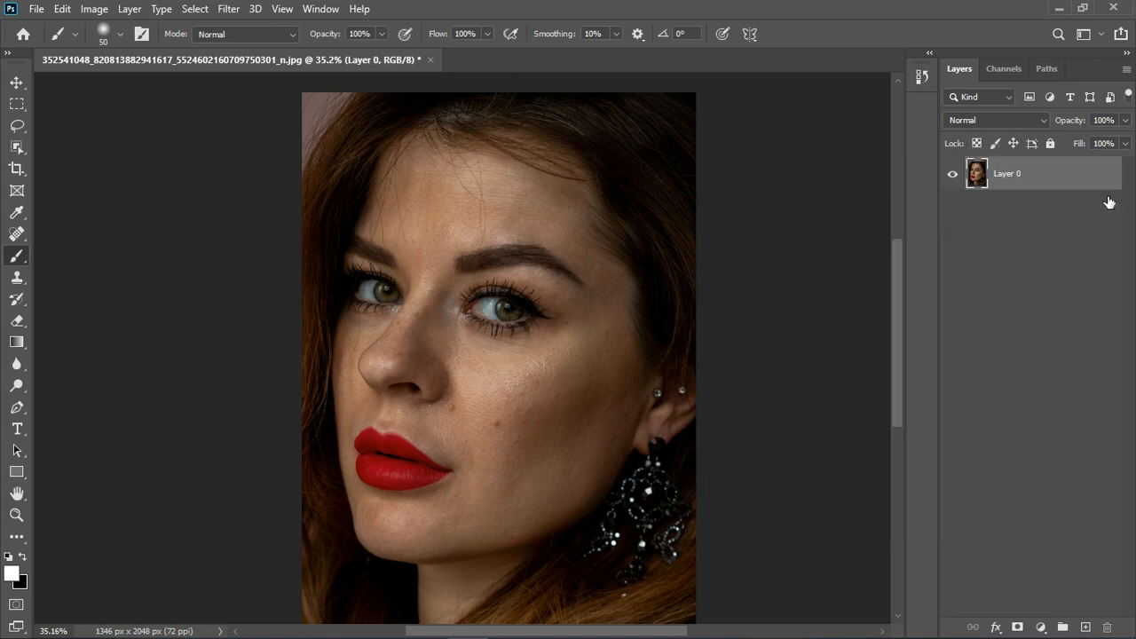
Add a white Solid Color fill layer above the portrait and hide it to reveal the photo.
click(1044, 627)
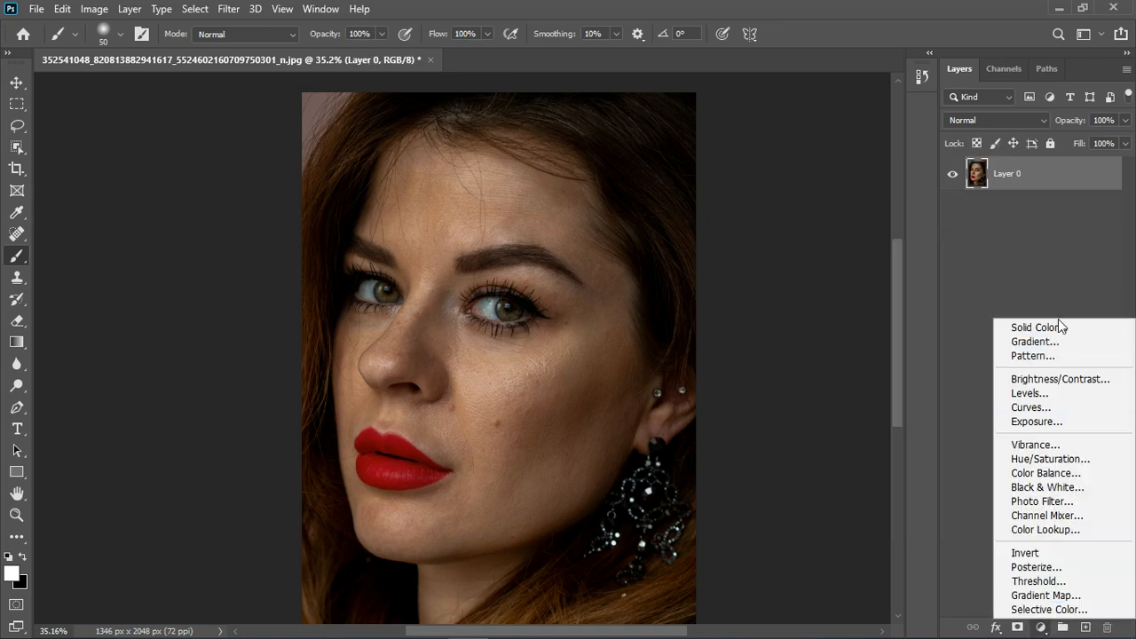
click(1058, 326)
click(1032, 297)
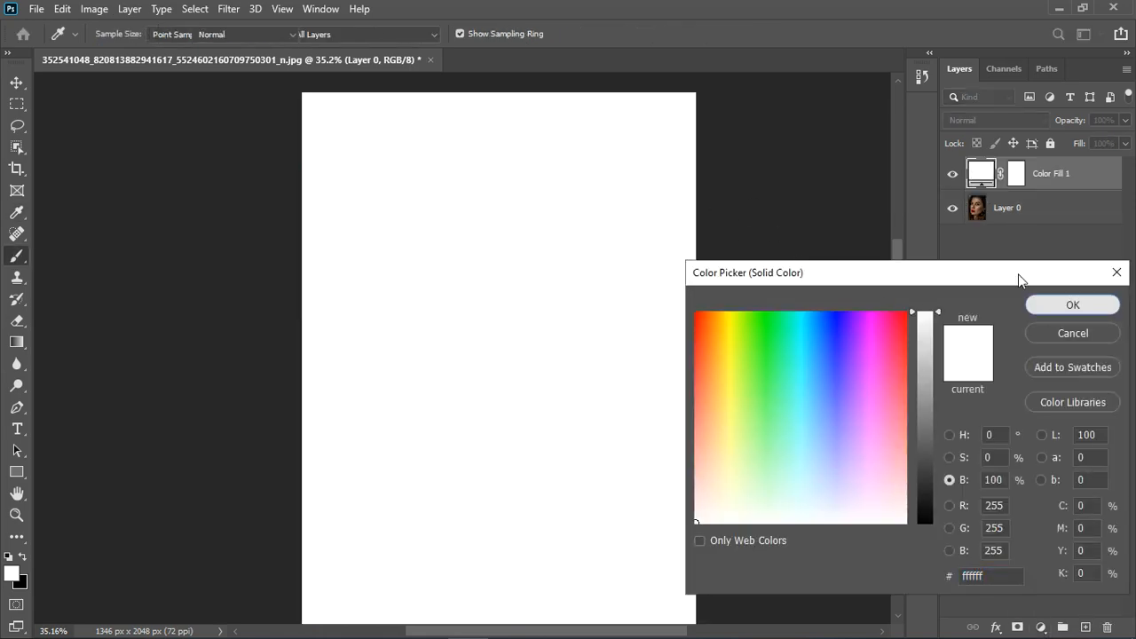
click(953, 174)
Recolour the fill layer from the white of the eye, raise its brightness to 88% (cfe0e0), and show the layer again.
double_click(981, 173)
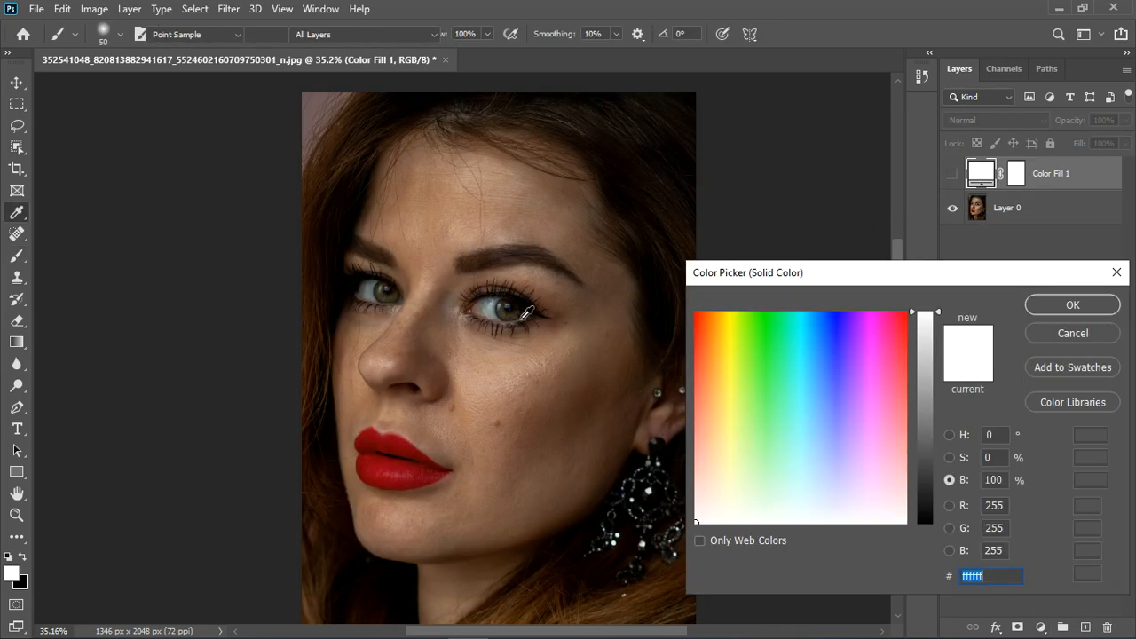
click(499, 312)
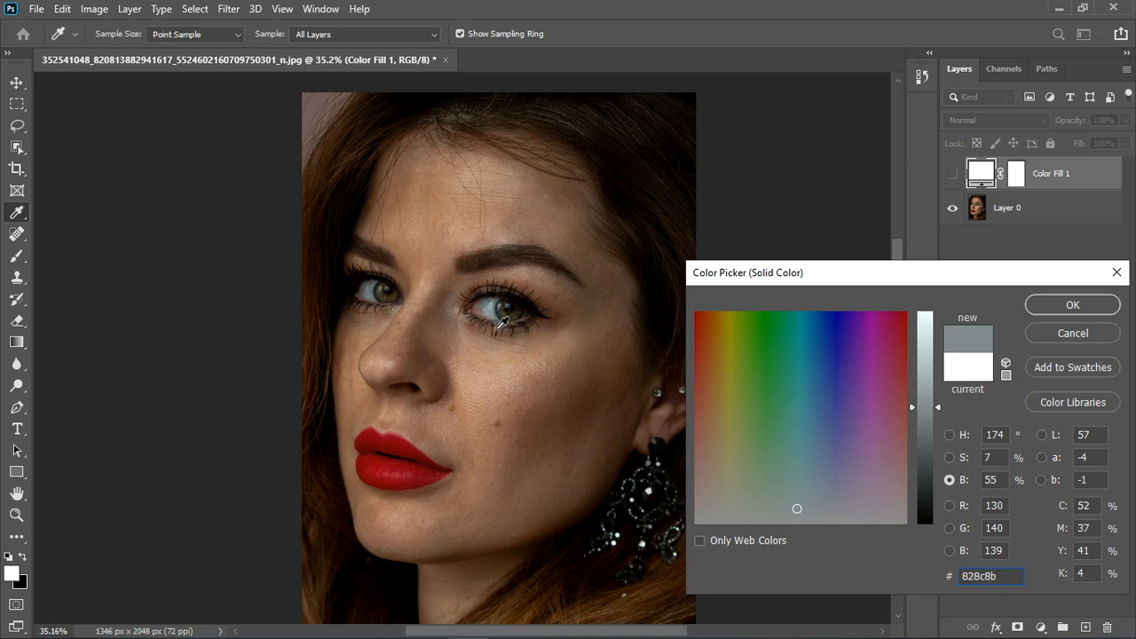
click(500, 322)
click(493, 314)
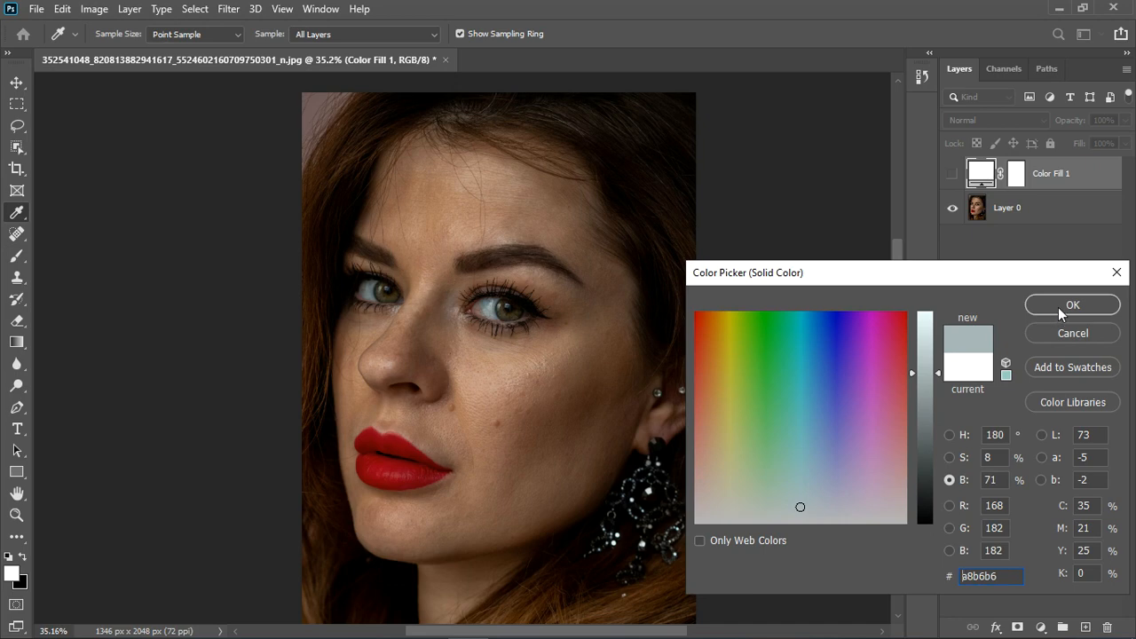
click(942, 375)
drag(942, 349, 942, 338)
click(1072, 305)
key(b)
click(952, 174)
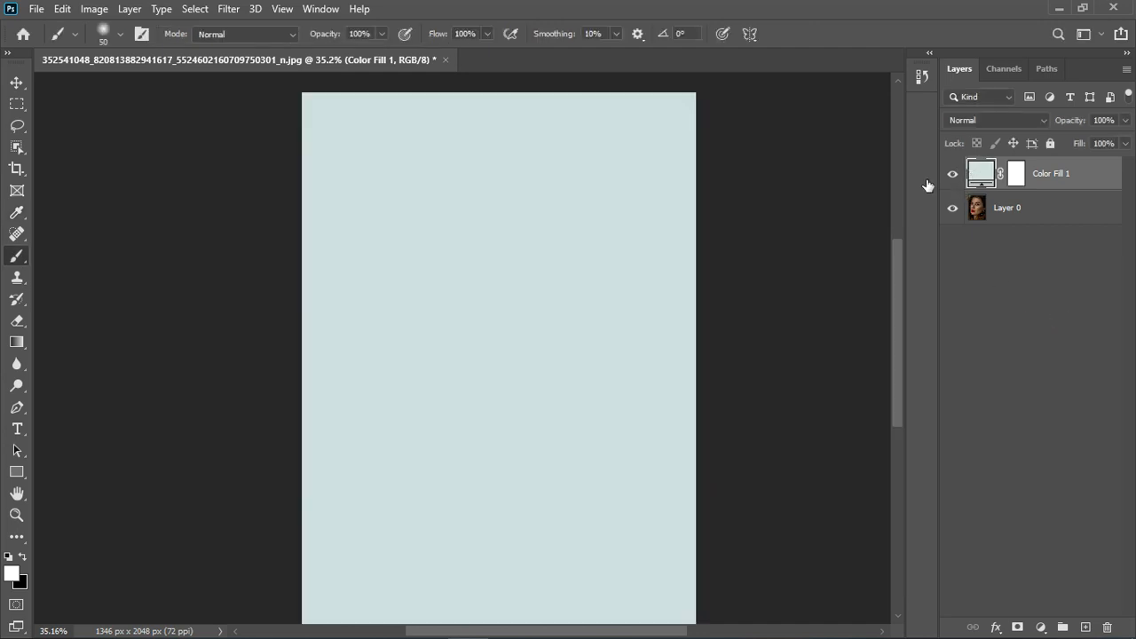
Set the colour fill layer's blend mode to Divide and compare the portrait with and without it.
key(ctrl+0)
click(987, 118)
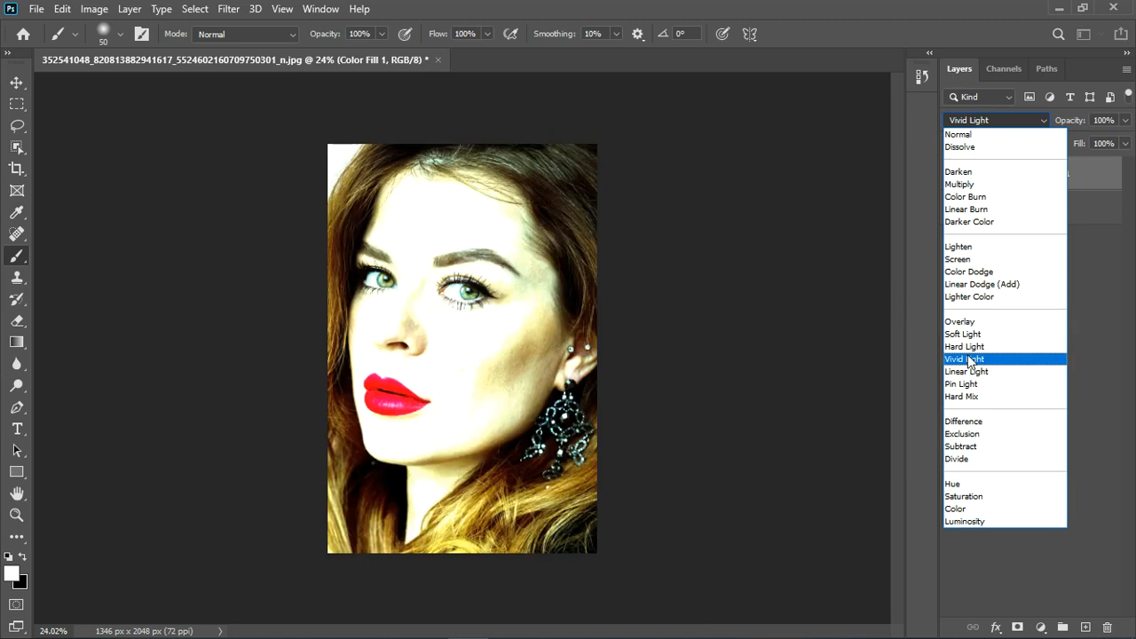
click(964, 459)
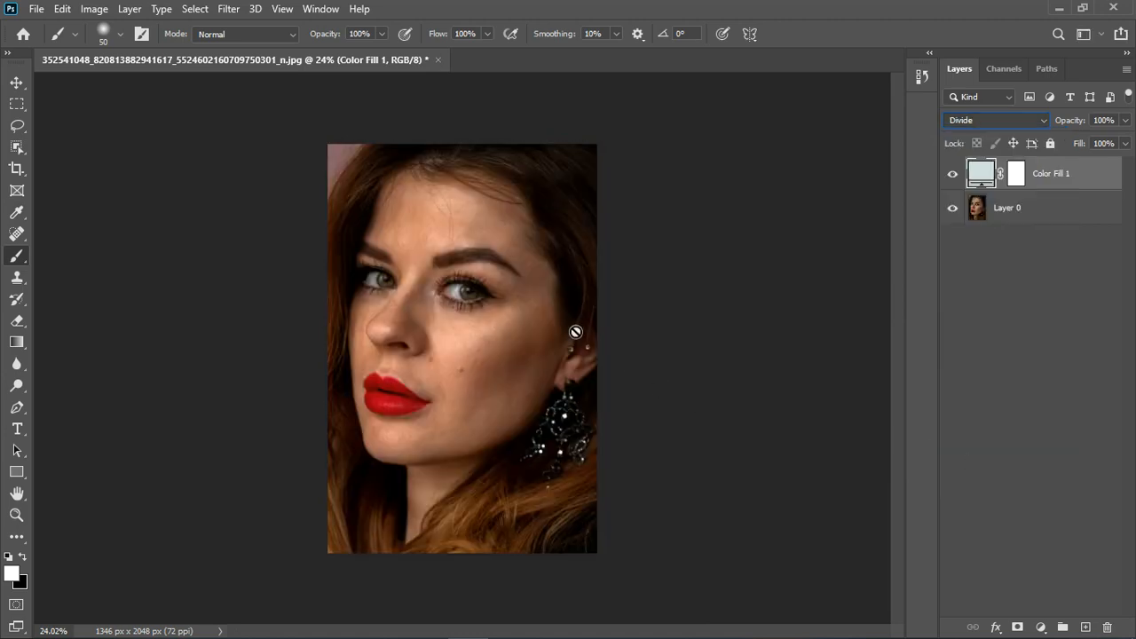
click(16, 82)
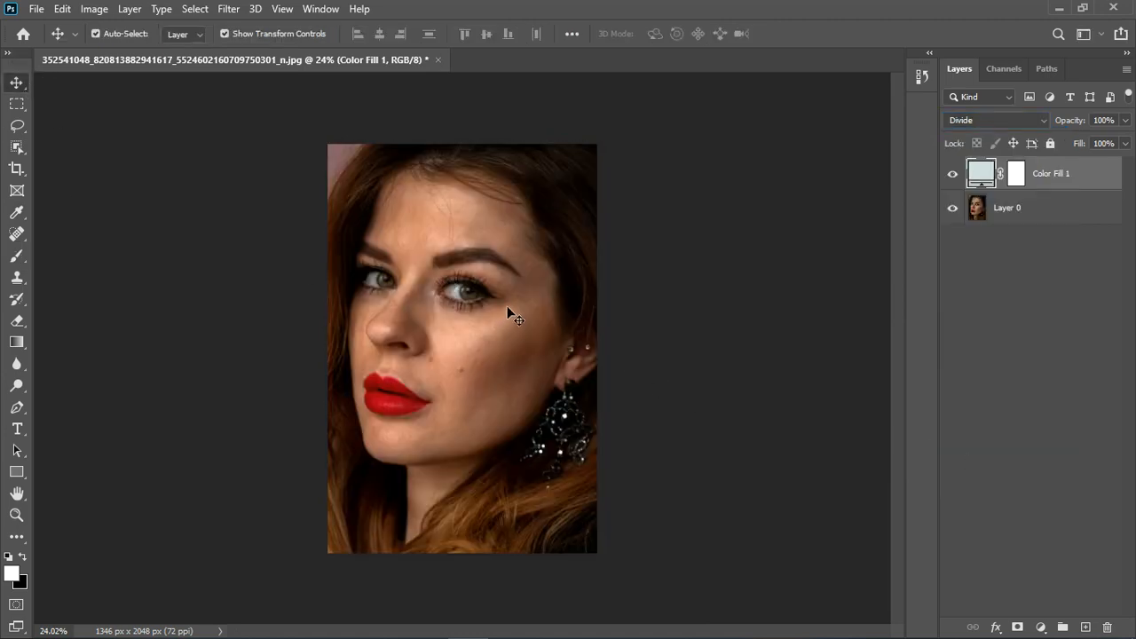
scroll(507, 306, up, 2)
scroll(495, 325, down, 1)
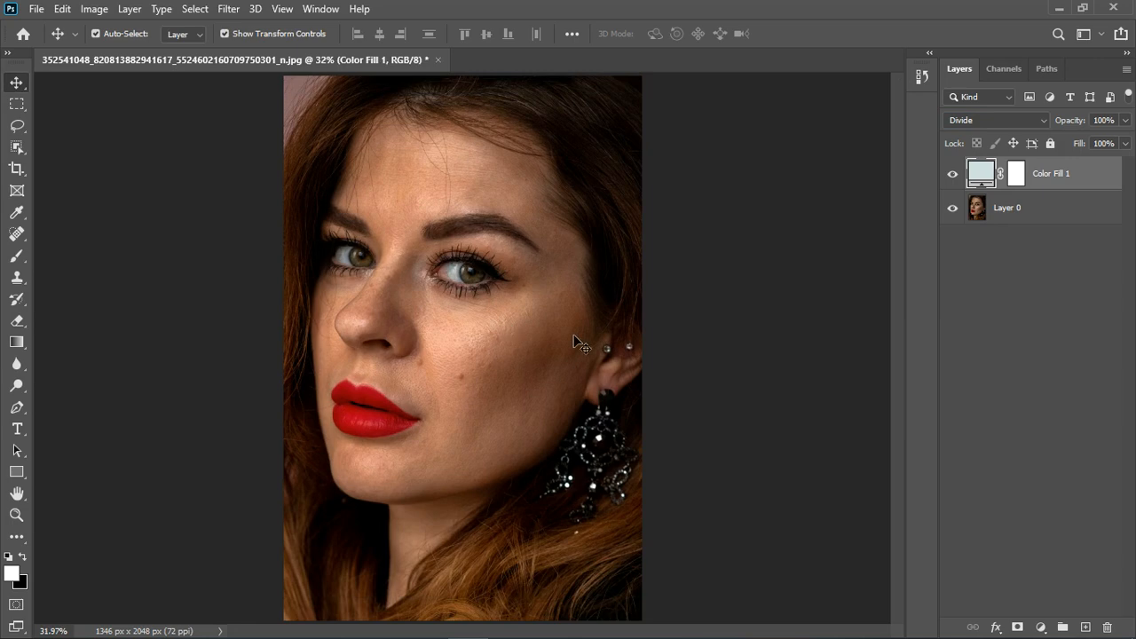
click(953, 174)
click(952, 174)
scroll(429, 232, up, 3)
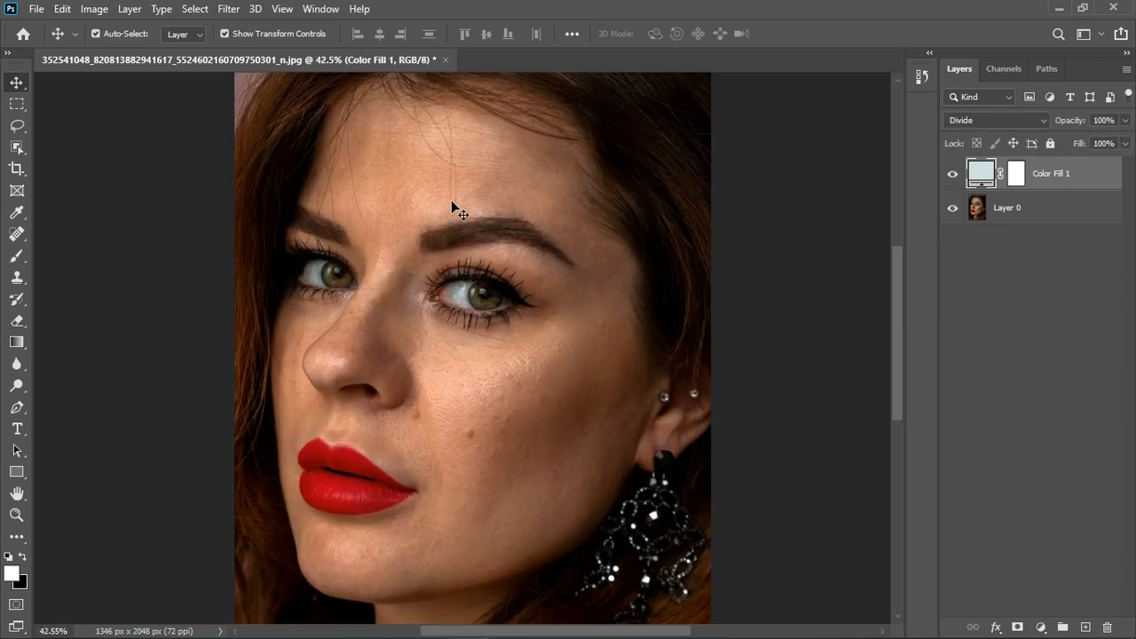
Lower the fill layer colour's brightness to 82% (c2d2d2) to lighten the corrected portrait.
double_click(983, 174)
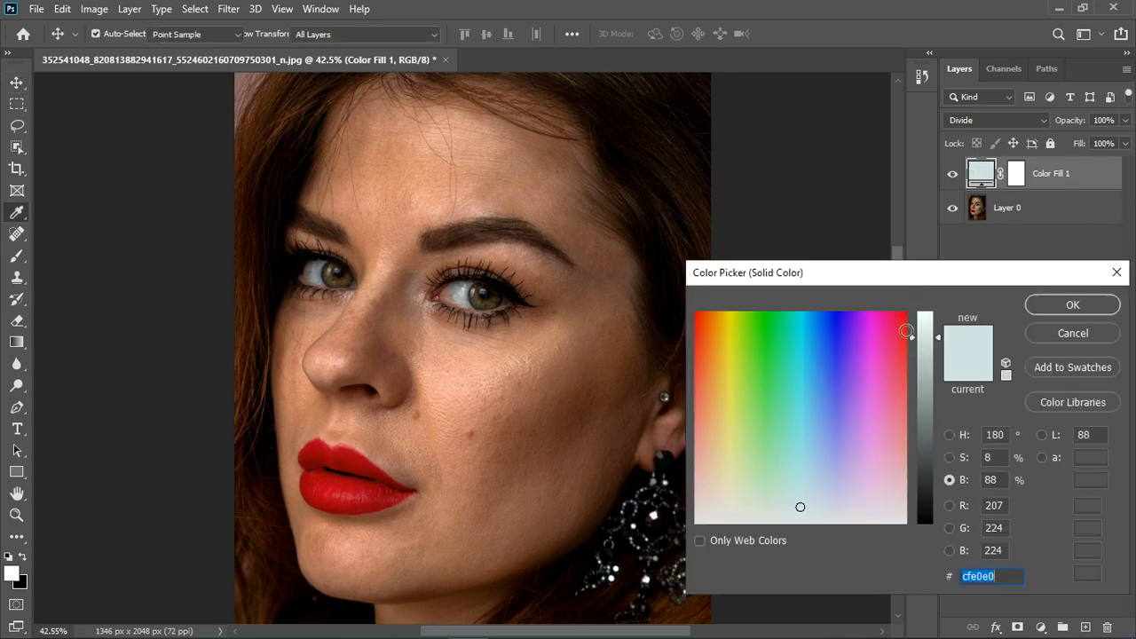
drag(936, 321, 937, 350)
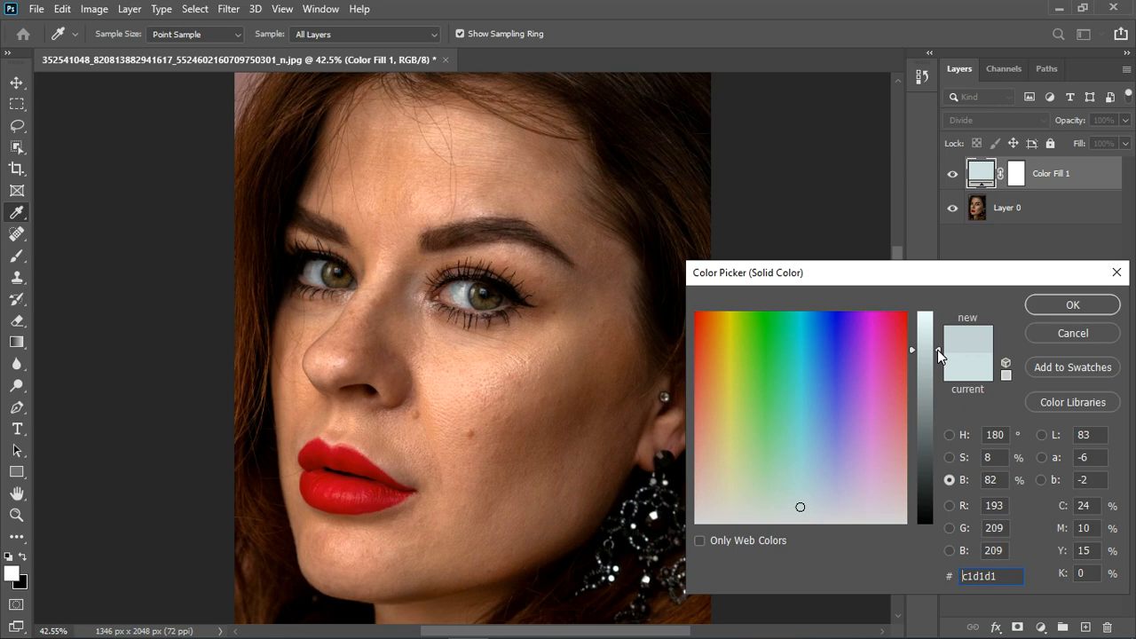
drag(937, 350, 938, 348)
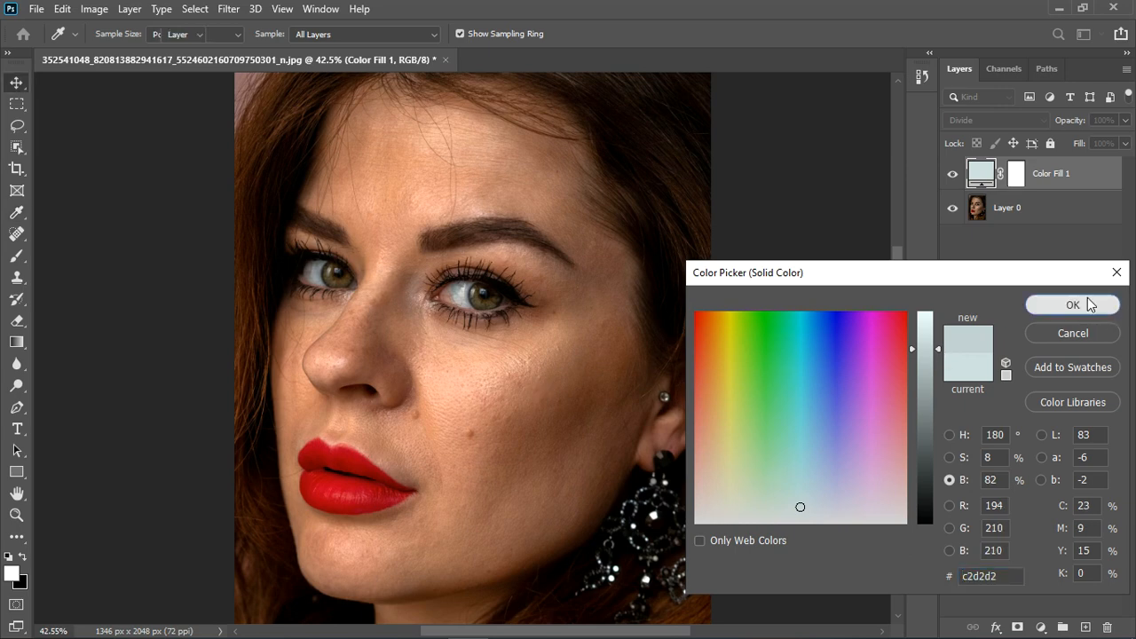
click(1073, 304)
key(v)
scroll(586, 344, down, 3)
scroll(387, 366, up, 2)
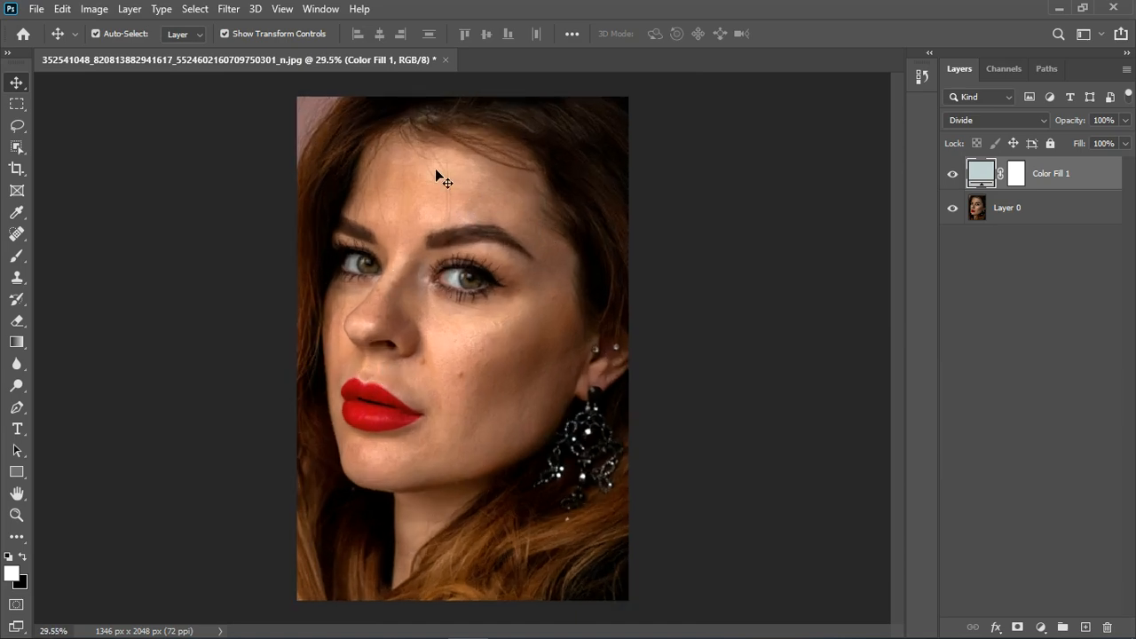
scroll(507, 209, up, 2)
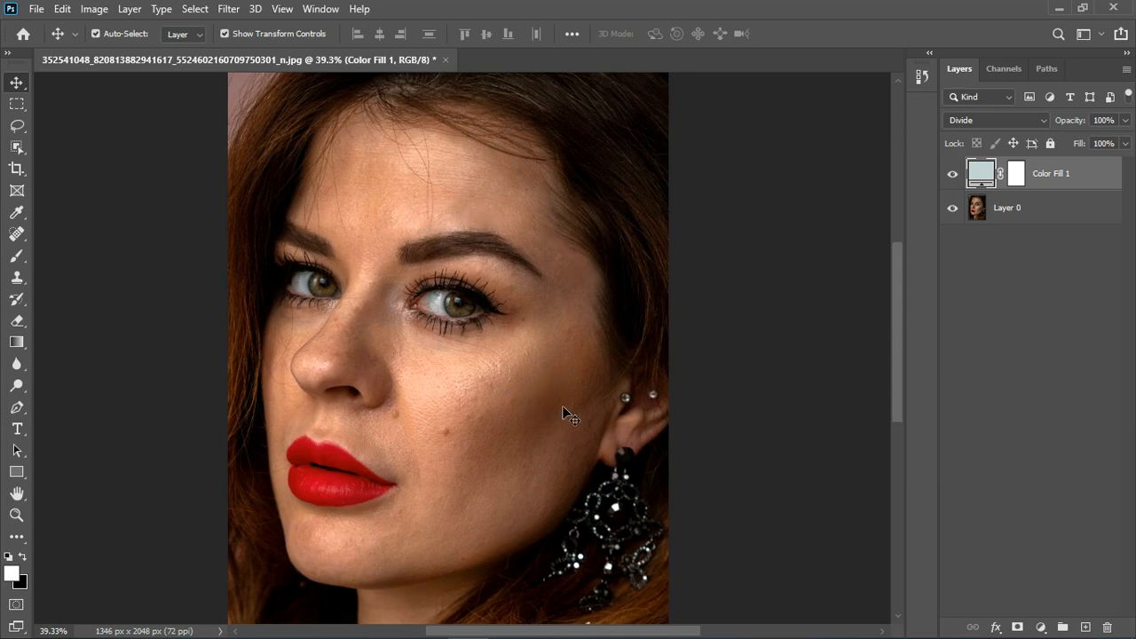
scroll(557, 391, up, 1)
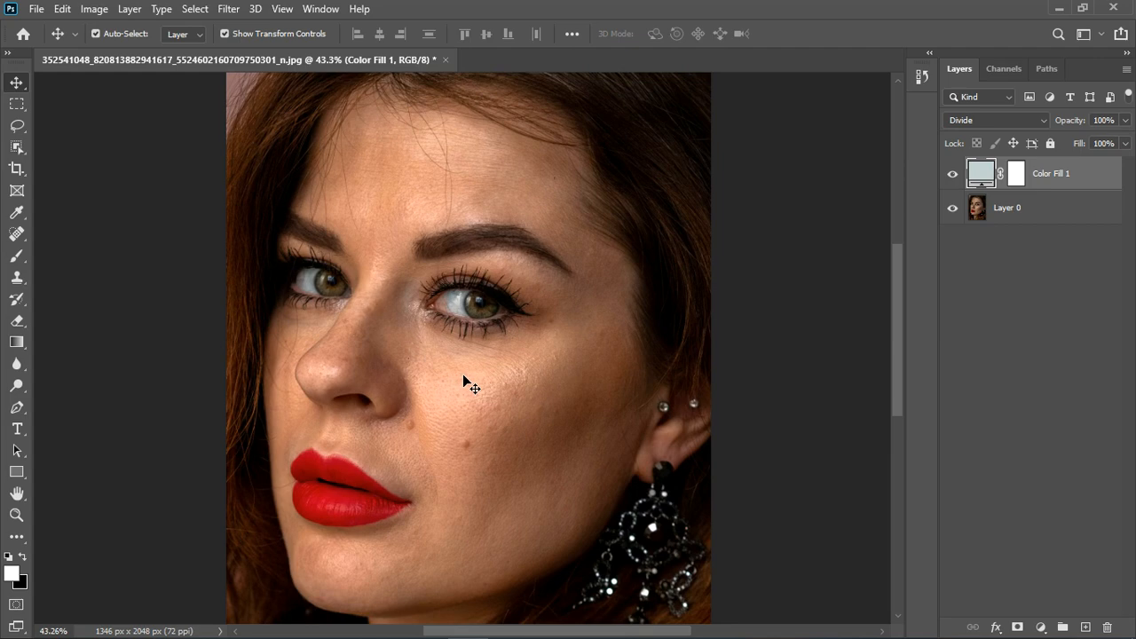
scroll(467, 383, down, 1)
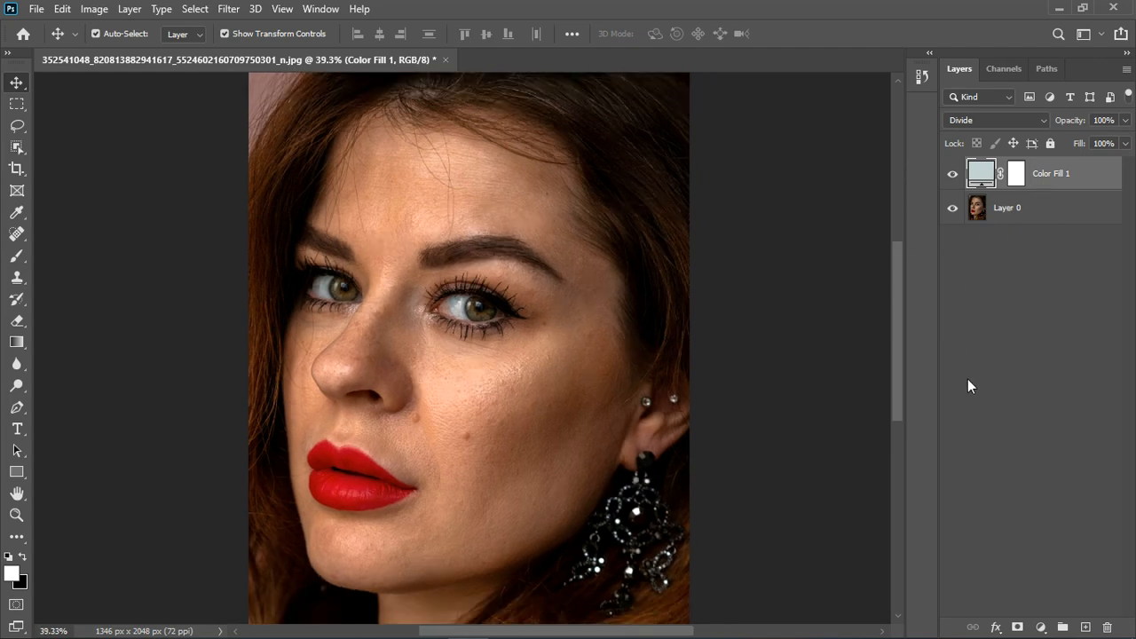
Add a Photo Filter adjustment layer on top of the stack using Cooling Filter (82).
click(1044, 624)
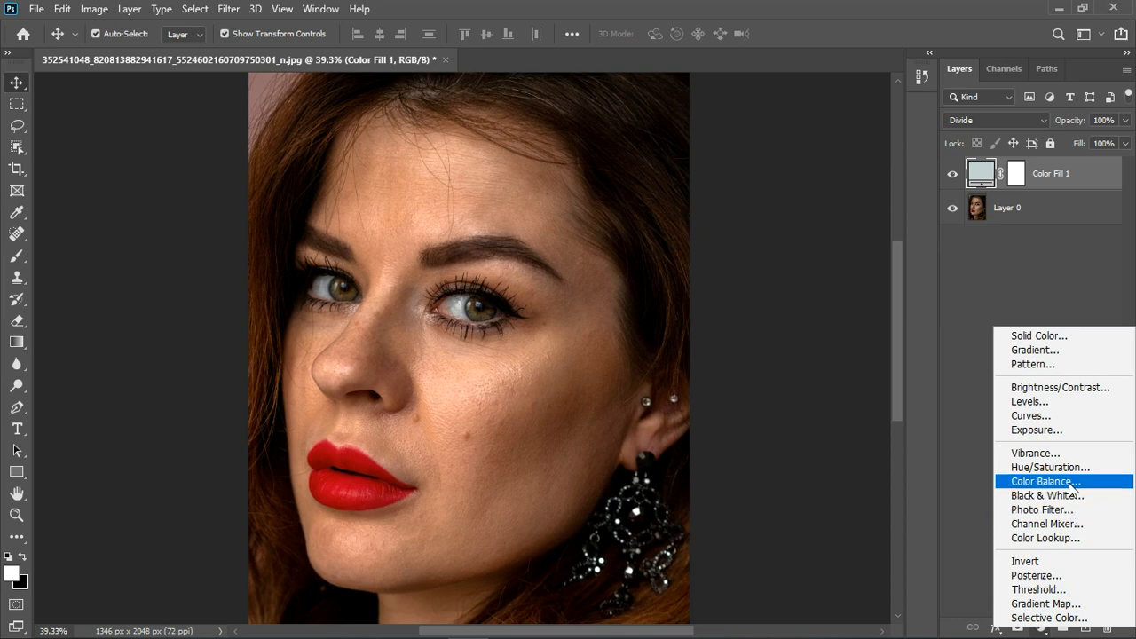
click(1065, 509)
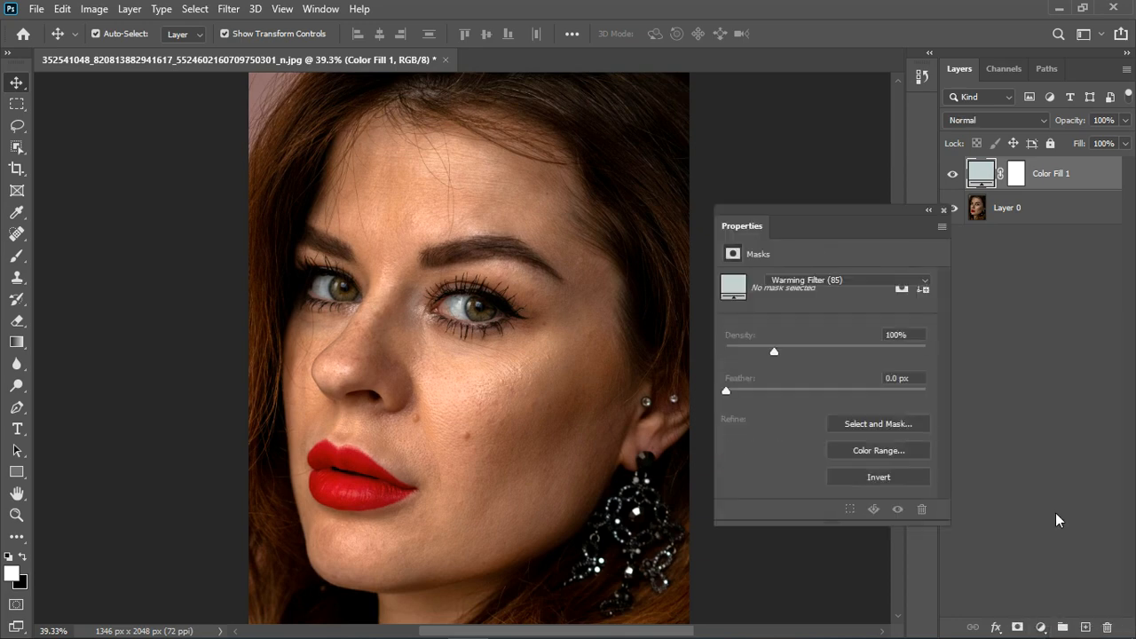
click(824, 282)
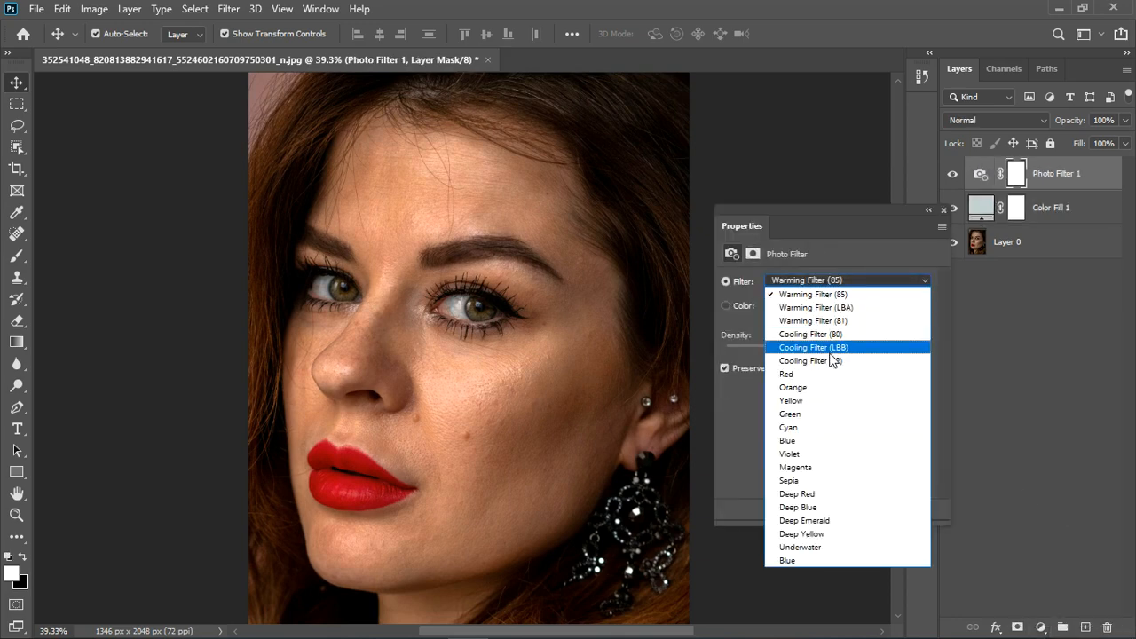
key(Escape)
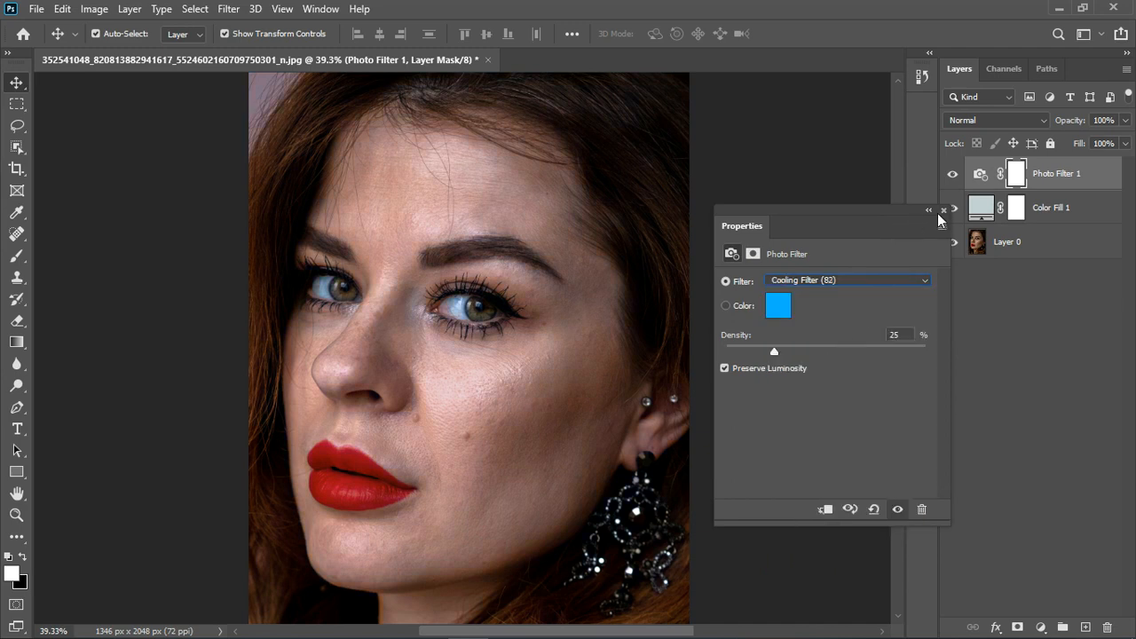
click(944, 211)
Add a Black & White adjustment layer above the Photo Filter layer.
click(1041, 628)
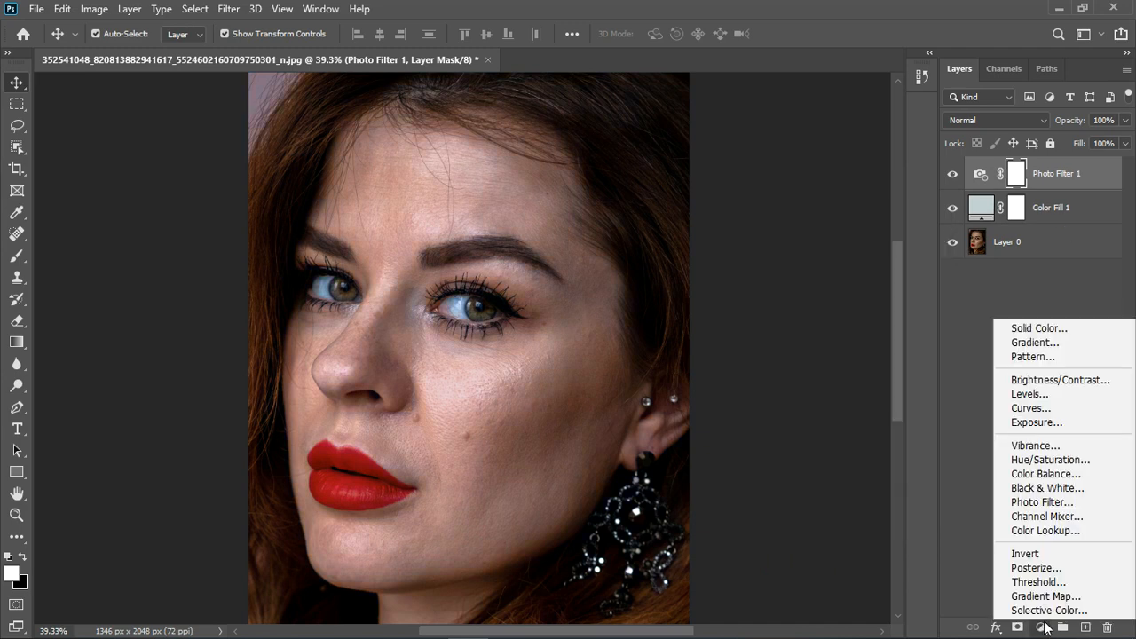
click(1048, 488)
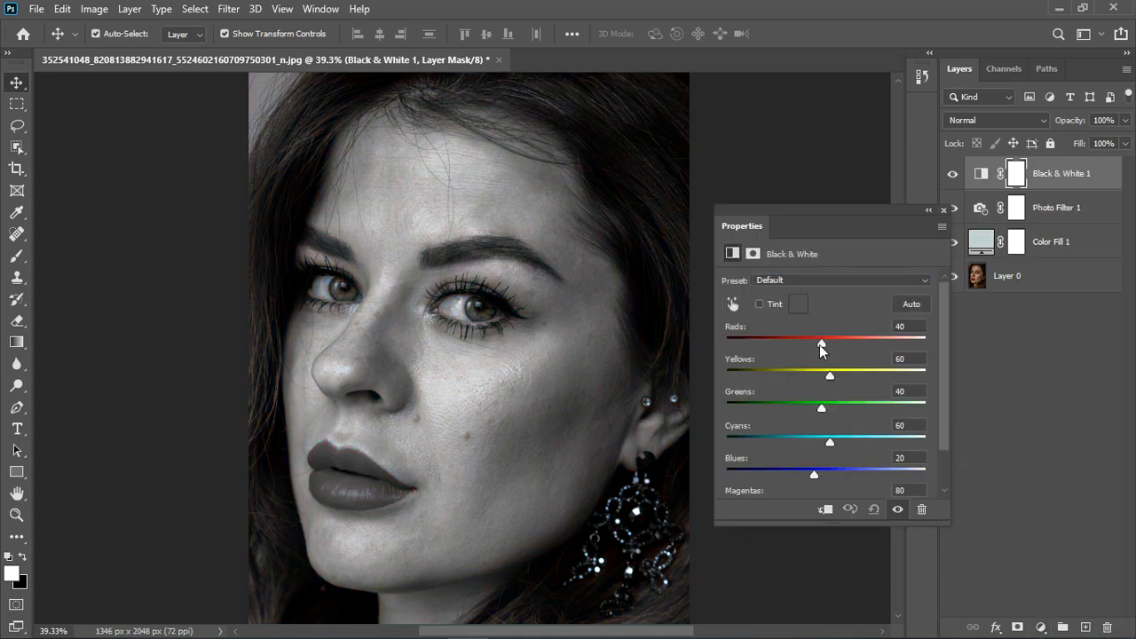
drag(820, 345, 875, 394)
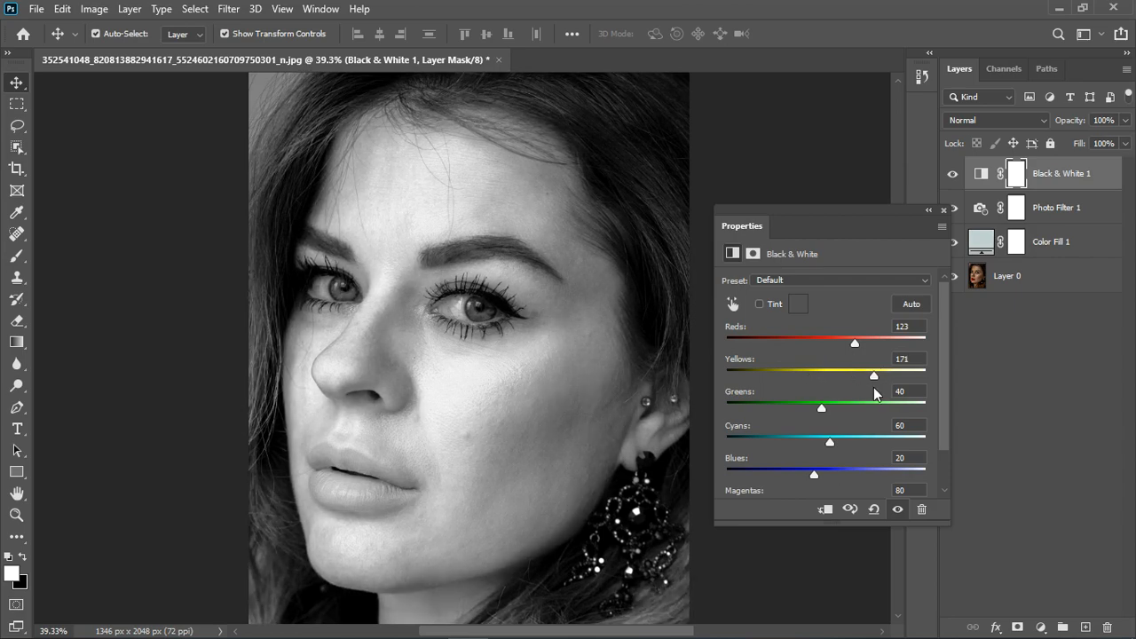
drag(853, 343, 925, 343)
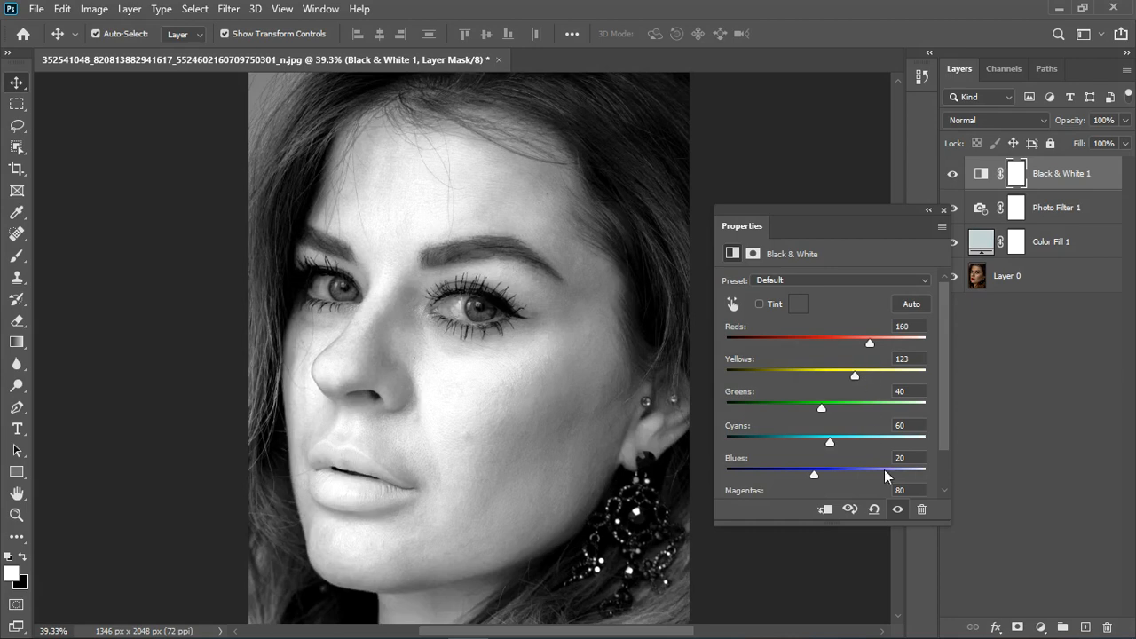
click(873, 510)
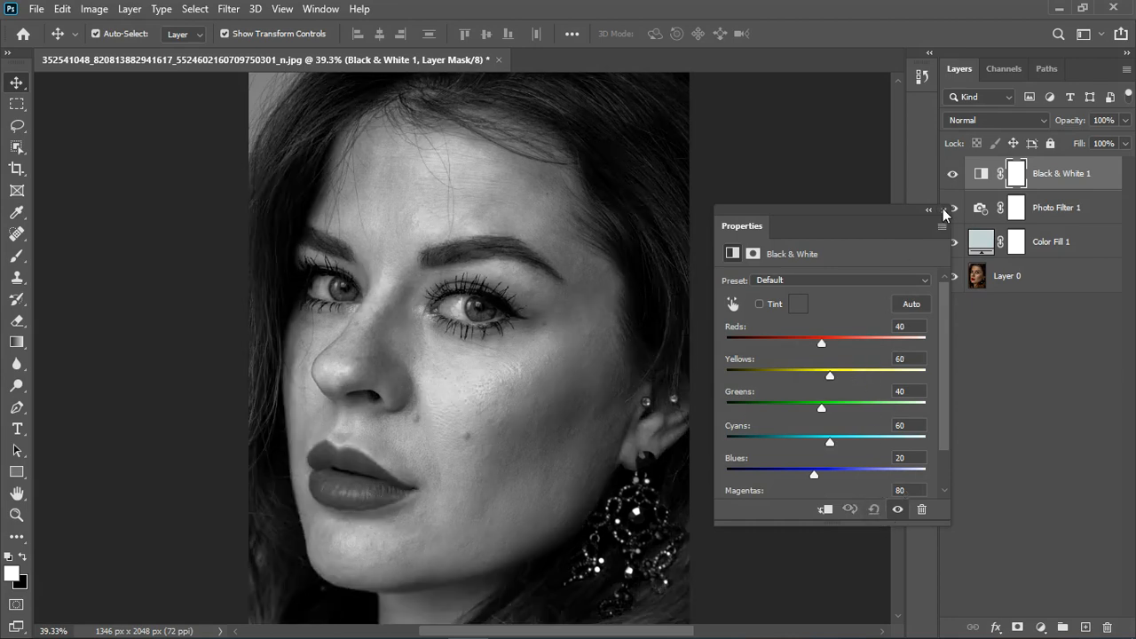
Invert the masks of the Black & White and Photo Filter layers to black to hide both effects.
click(944, 210)
key(ctrl+i)
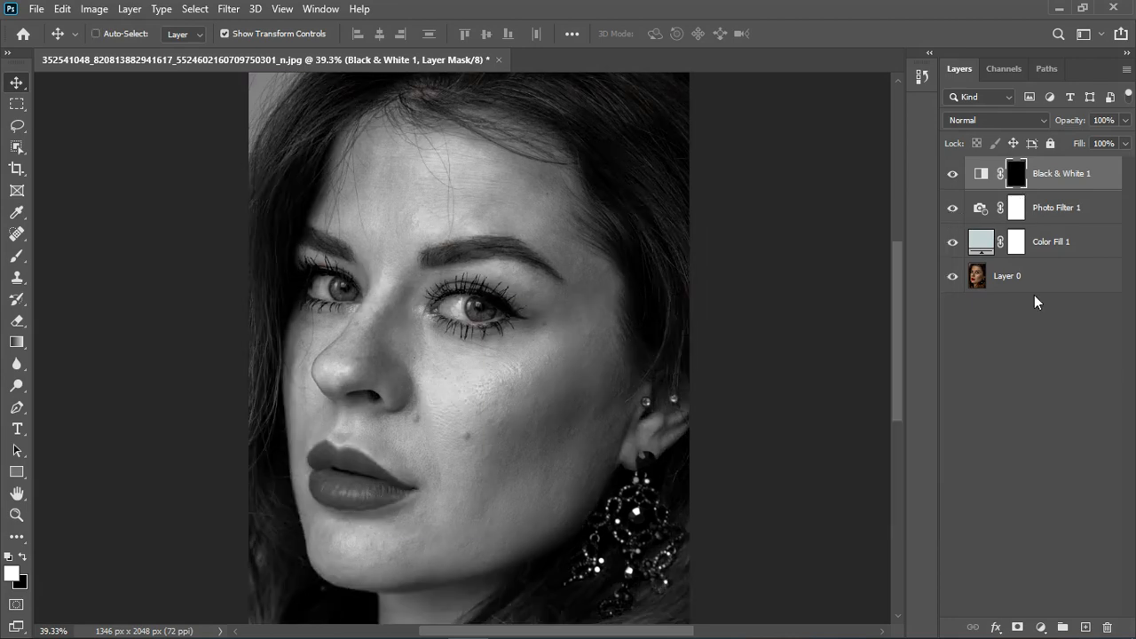
drag(1017, 209, 1030, 253)
key(ctrl+i)
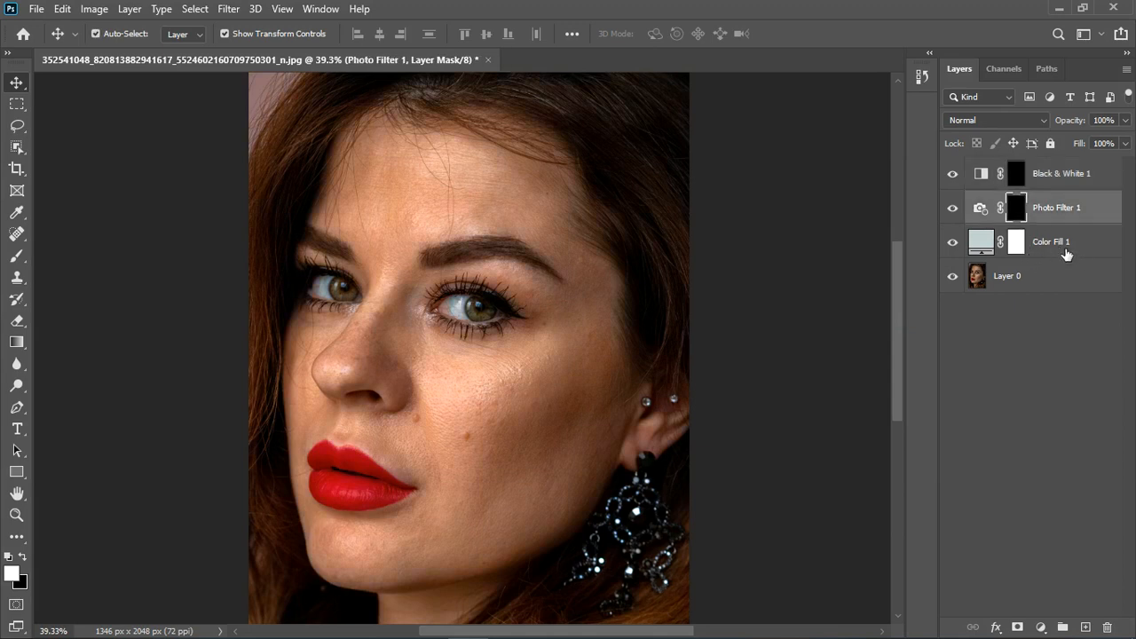
Rename the colour fill layer as "white balalcne".
click(1066, 248)
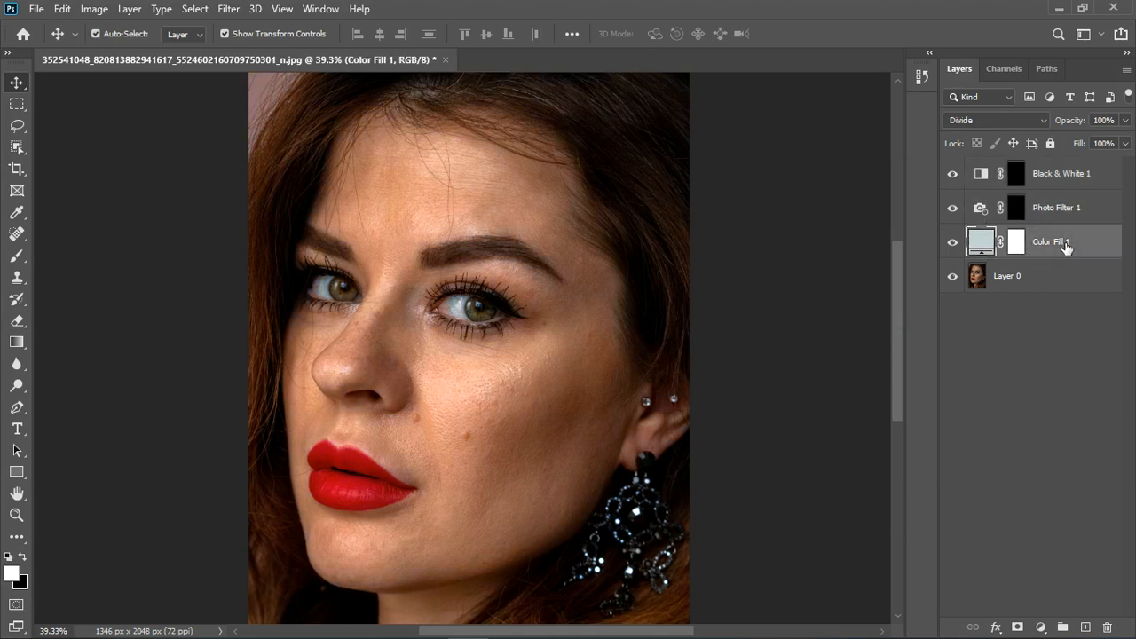
double_click(1065, 248)
text(white balalcne)
key(Return)
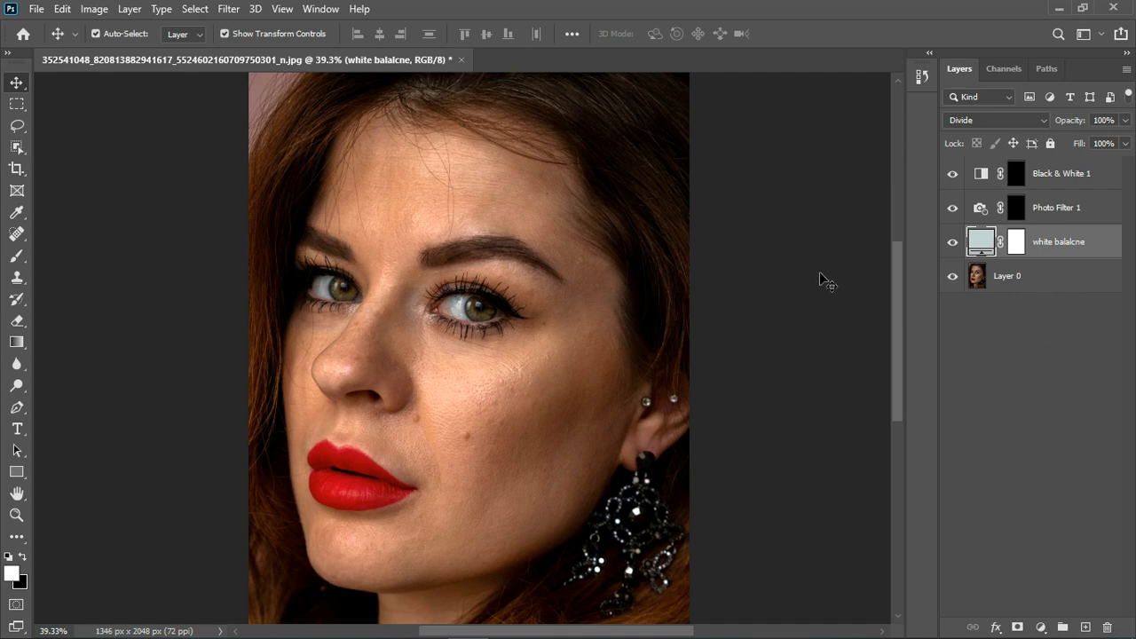
Group the Black & White and Photo Filter layers and name the group "whitening".
click(1053, 211)
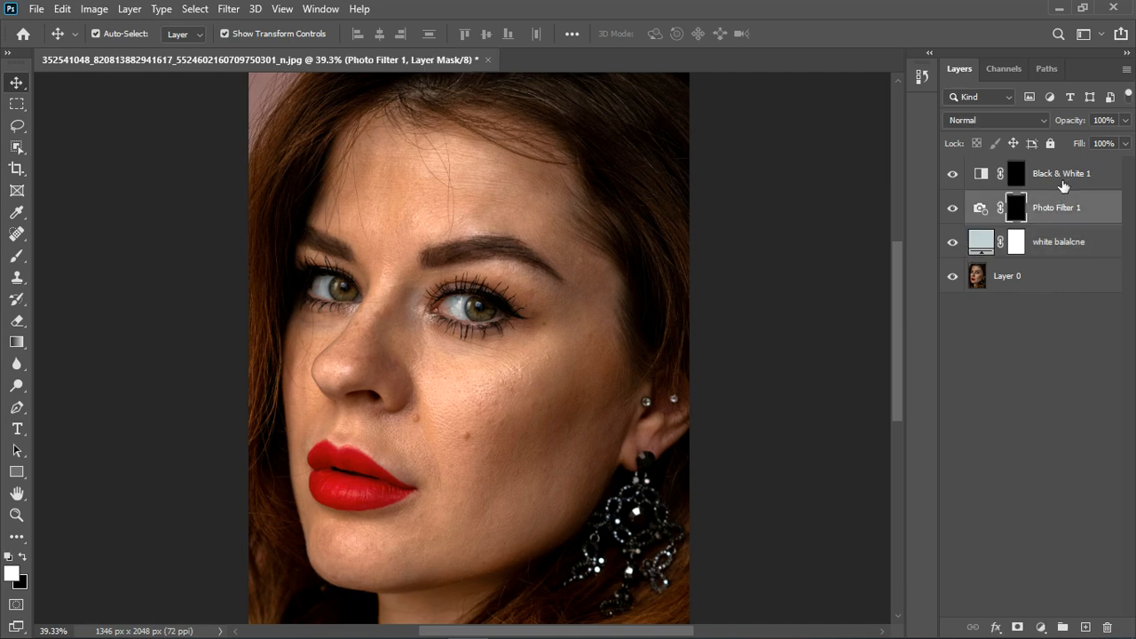
click(1063, 185)
click(1064, 208)
shift+click(1062, 185)
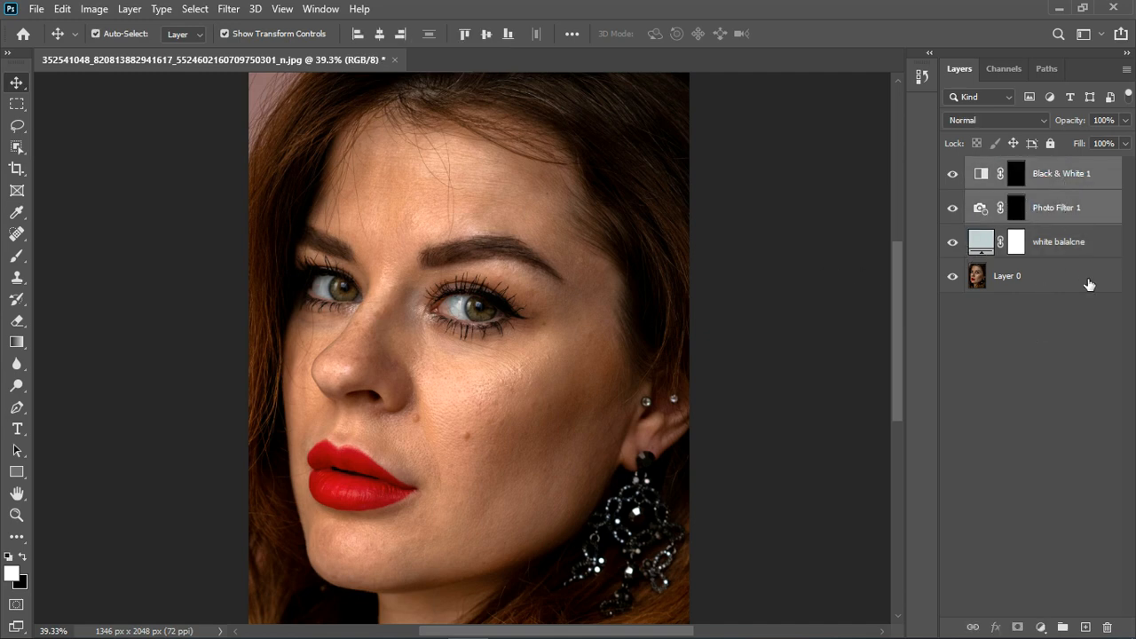
click(1062, 626)
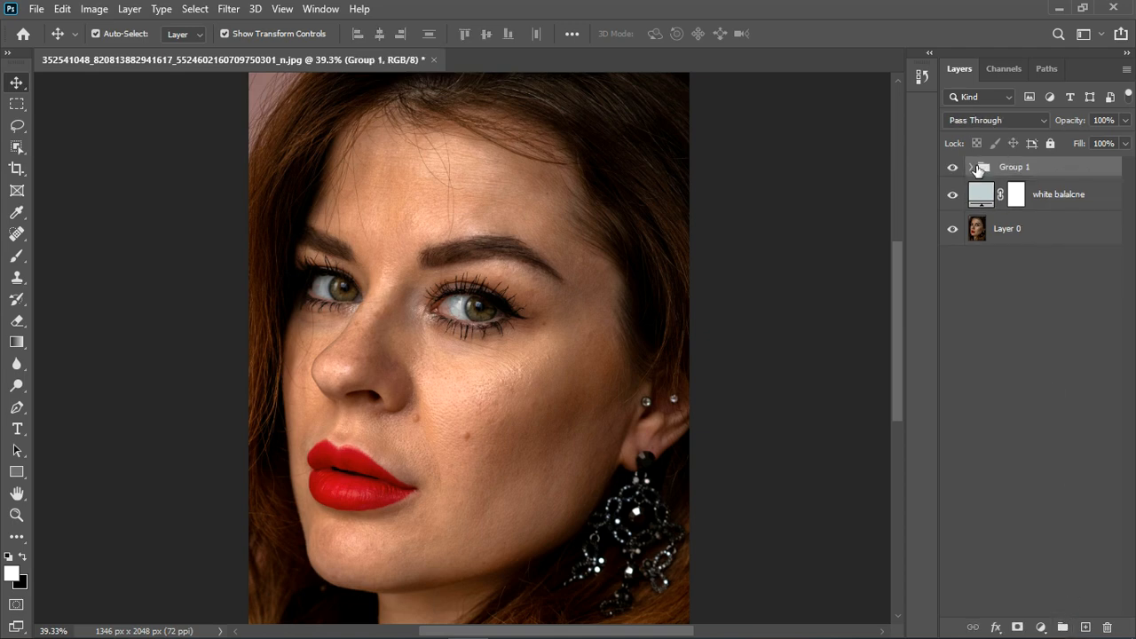
double_click(1010, 171)
text(whitening)
key(Return)
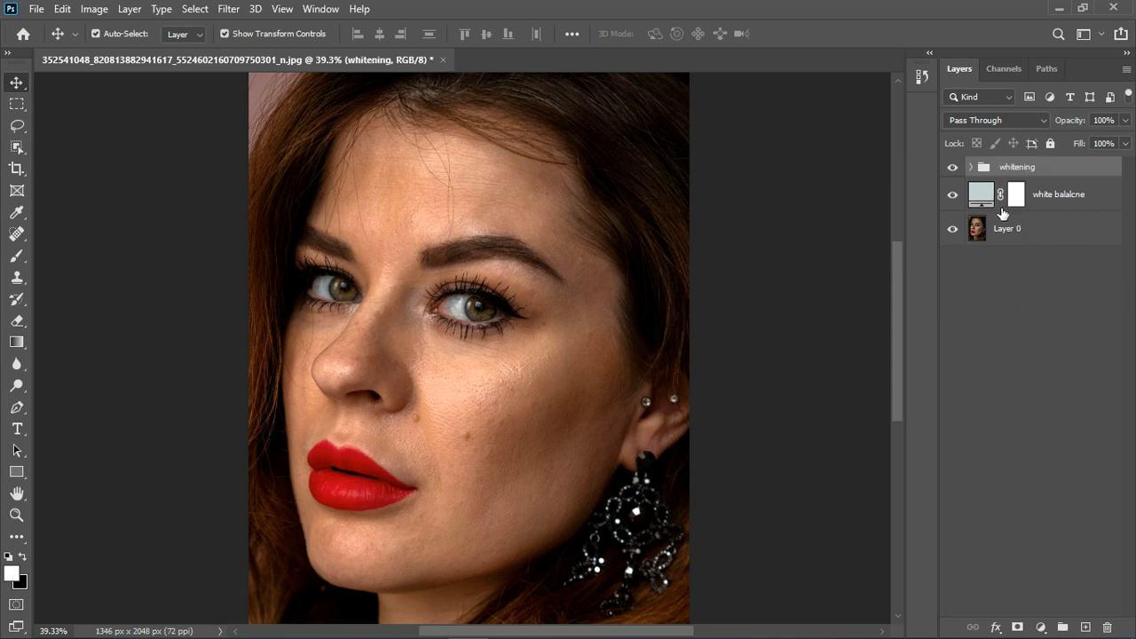
Paint white on the Photo Filter mask over the whites of both eyes, using brush sizes 50 and 35.
click(971, 167)
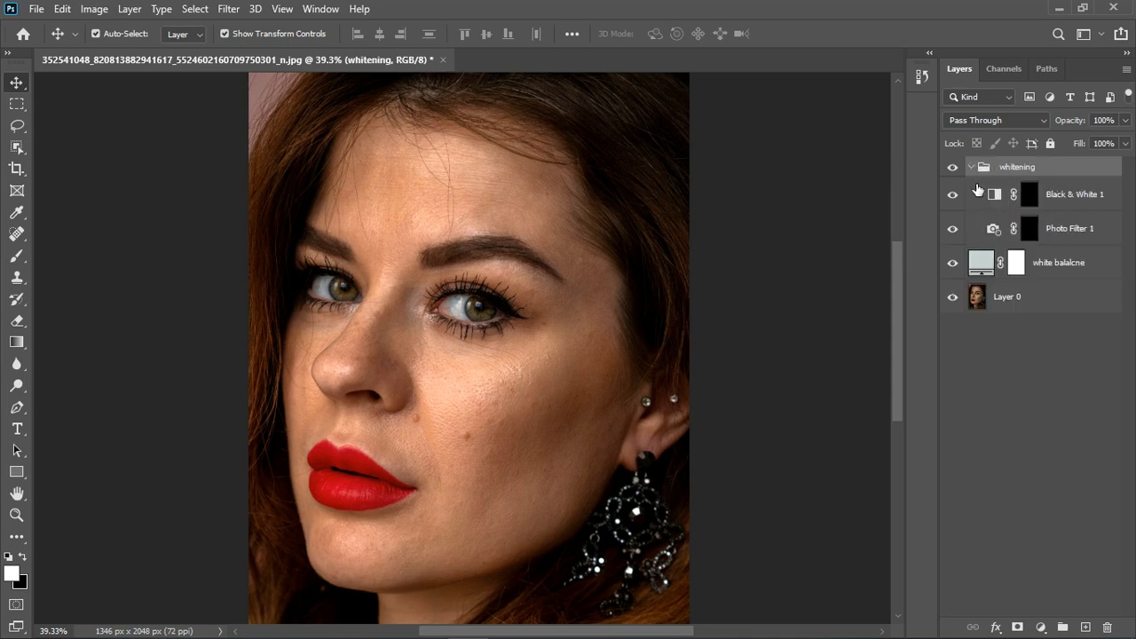
click(1035, 235)
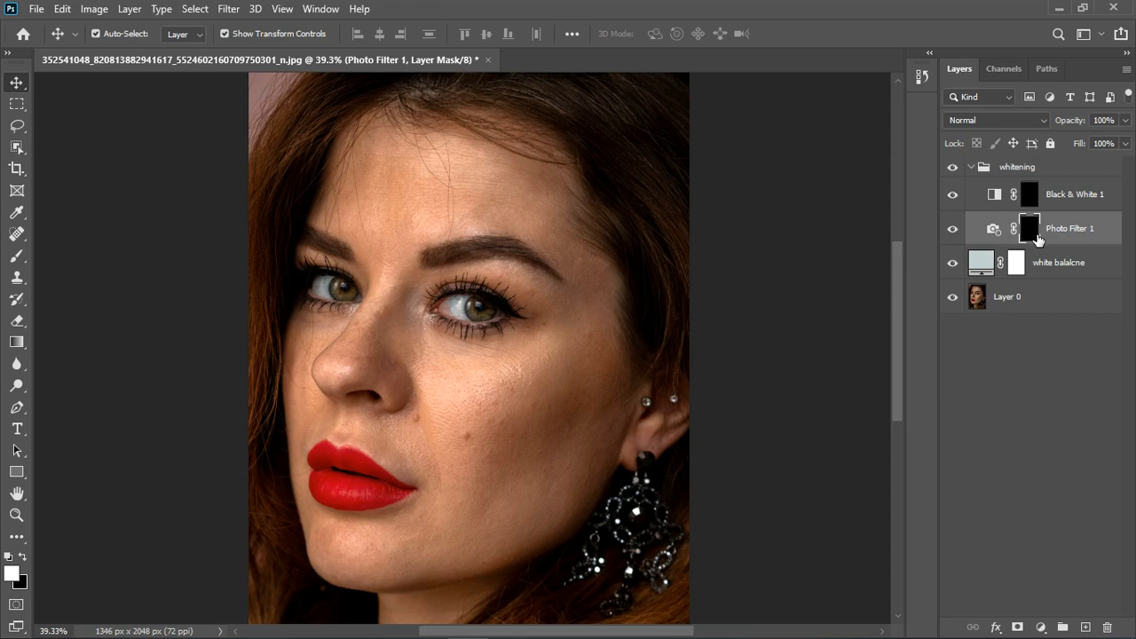
click(14, 259)
scroll(433, 288, up, 6)
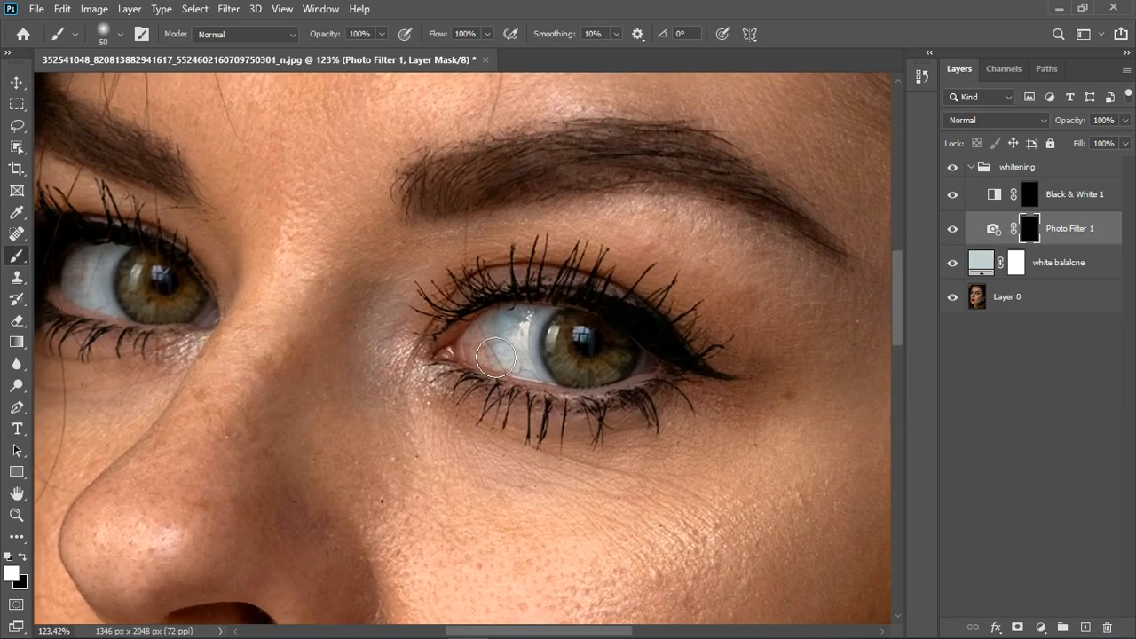
mouse_move(494, 357)
mouse_down()
mouse_move(527, 364)
mouse_move(540, 341)
mouse_move(538, 389)
mouse_up()
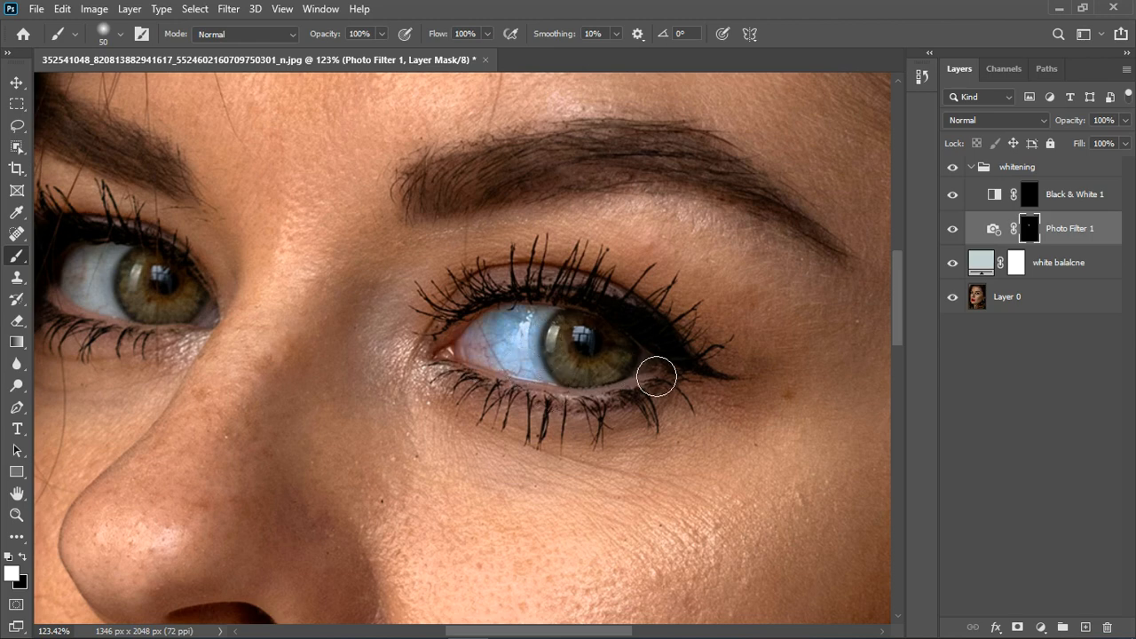
key(bracketleft)
mouse_move(105, 309)
mouse_down()
mouse_move(116, 271)
mouse_move(96, 292)
mouse_move(124, 316)
mouse_move(72, 267)
mouse_up()
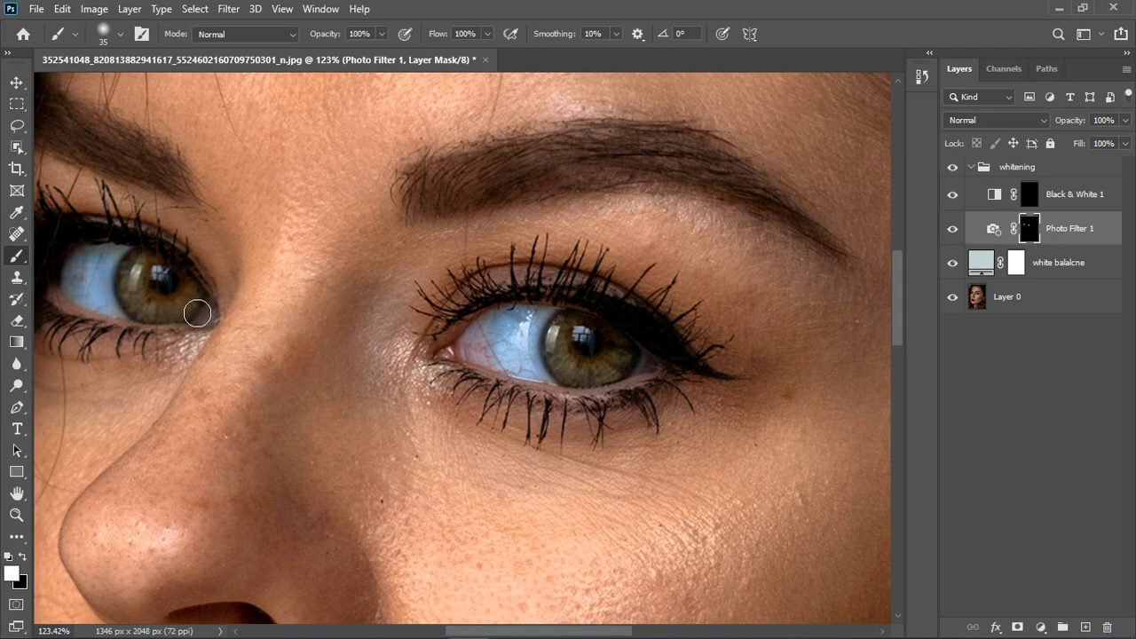
scroll(426, 293, down, 10)
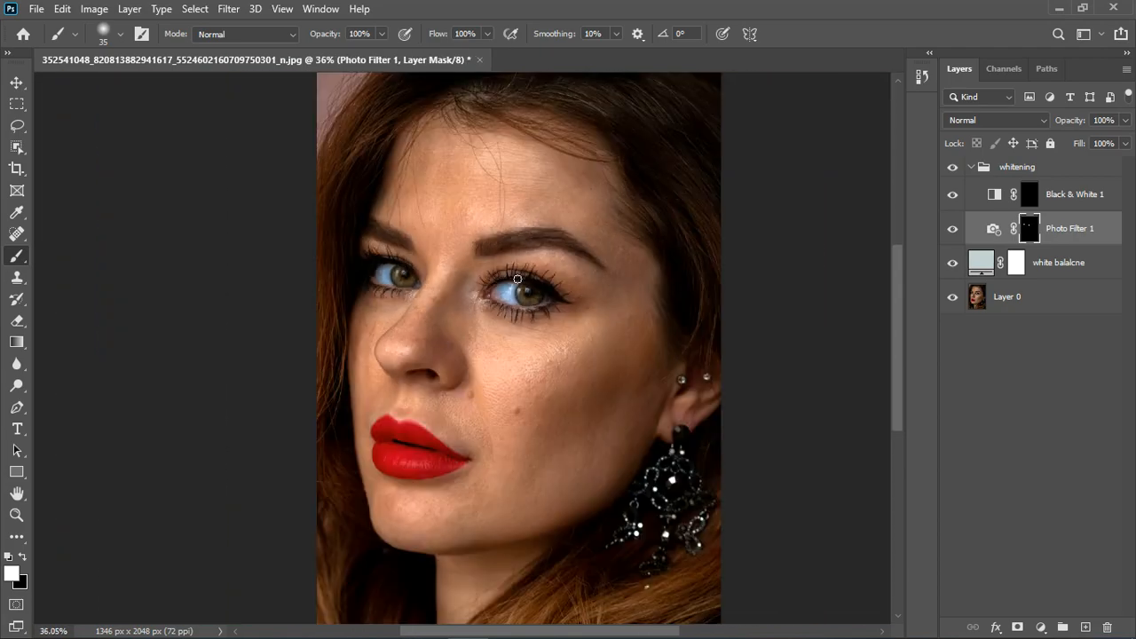
scroll(416, 454, up, 1)
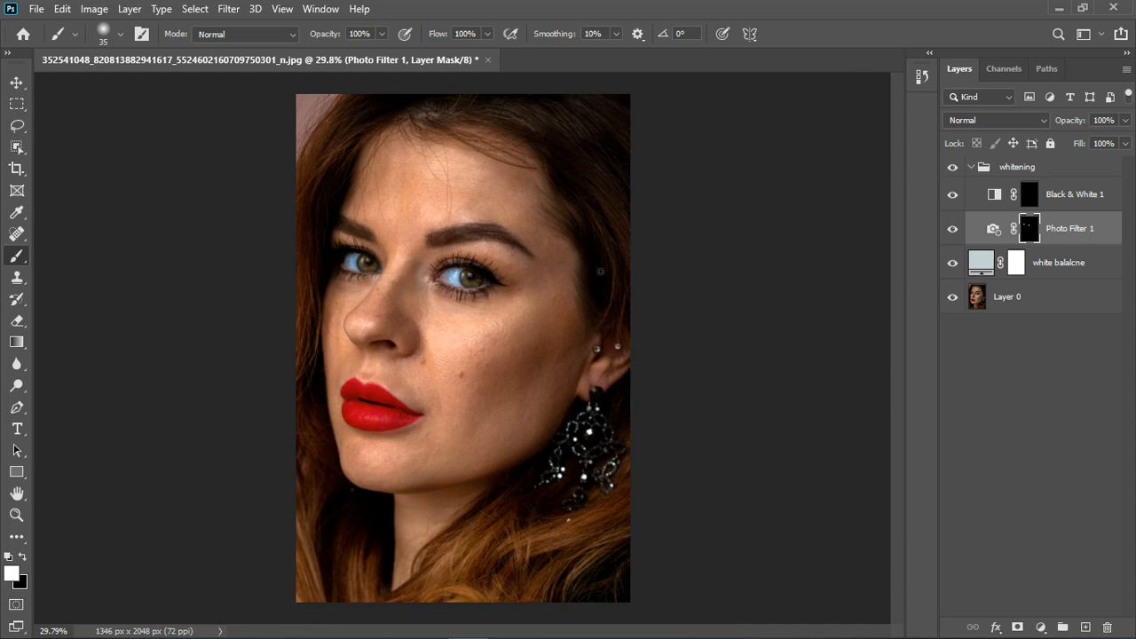
Raise the Yellows value in the Black & White adjustment layer.
double_click(1003, 205)
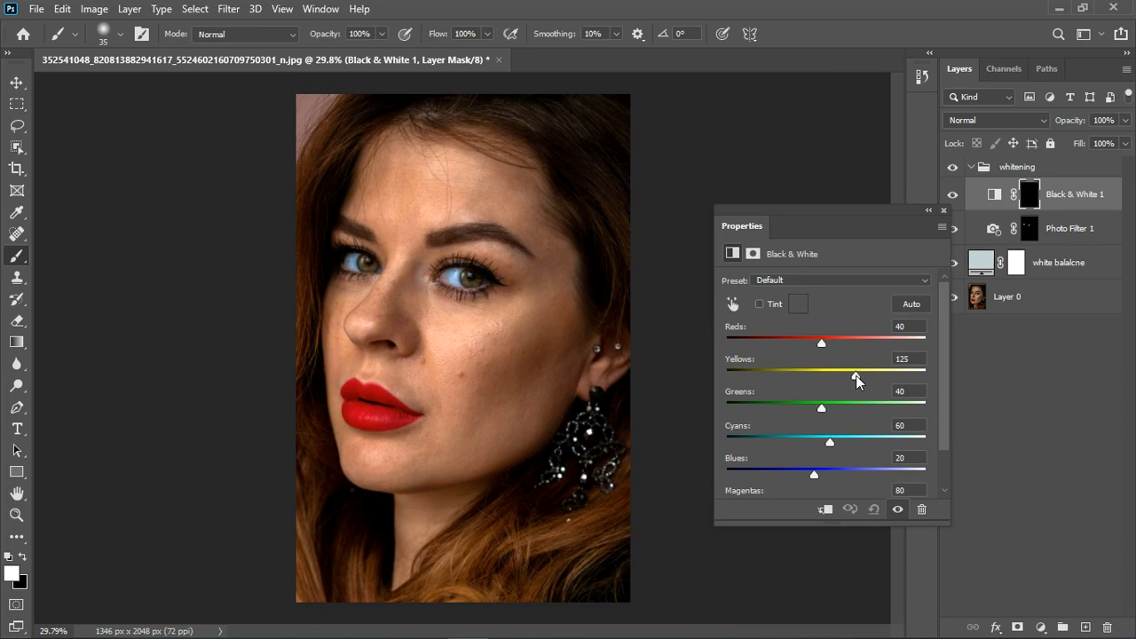
drag(866, 379, 861, 379)
click(943, 216)
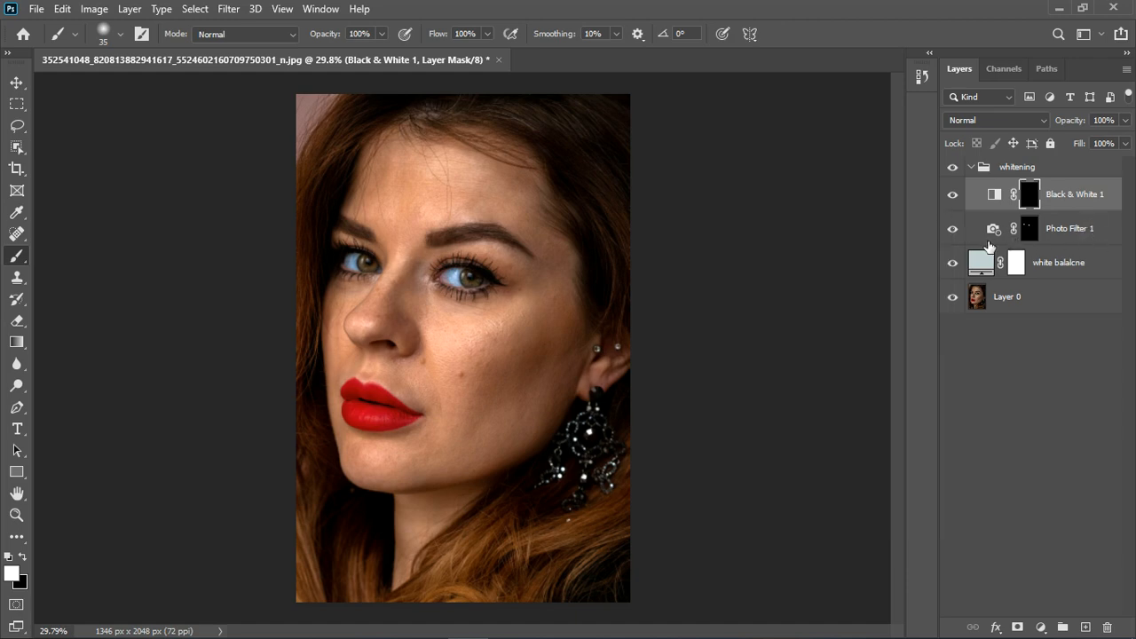
Compare the portrait with and without the Photo Filter and Black & White layers.
click(955, 230)
click(954, 229)
click(996, 198)
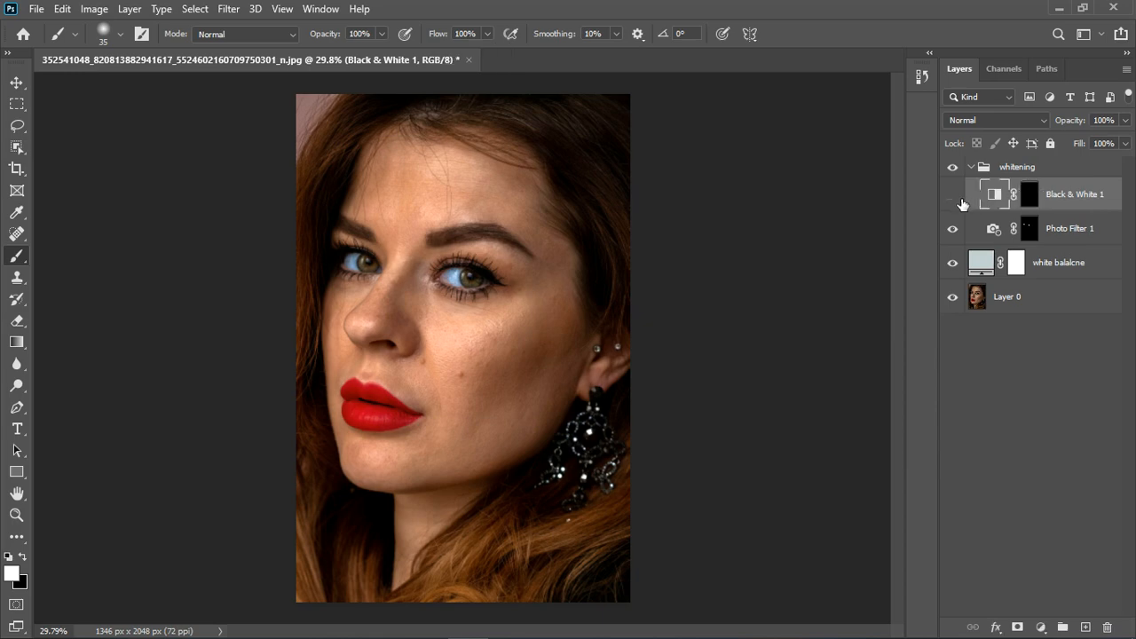
click(956, 197)
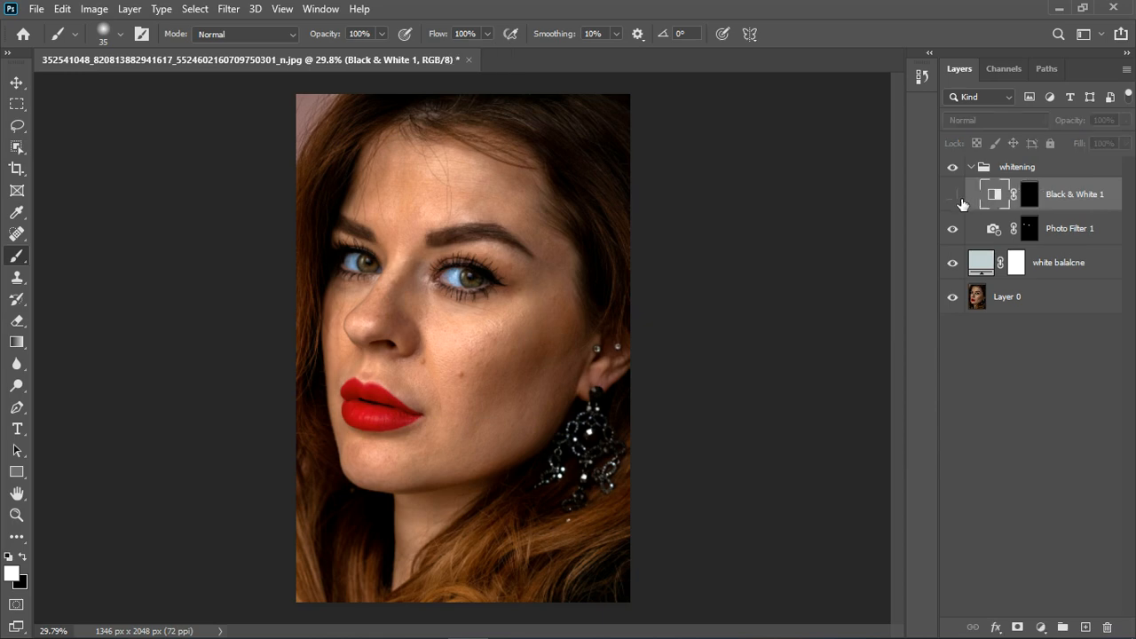
Lower the Photo Filter layer's opacity to 72%.
click(1079, 233)
click(1125, 120)
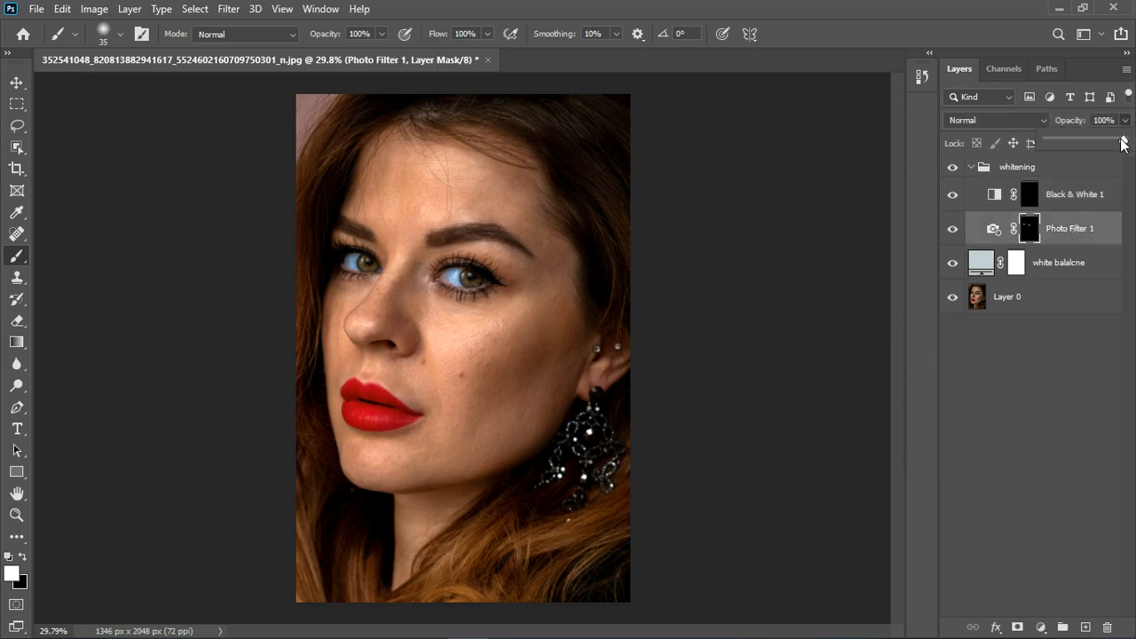
drag(1126, 139, 1080, 146)
Lower the Black & White layer's opacity to 75% and recheck the Photo Filter layer's opacity.
click(1097, 195)
click(1099, 197)
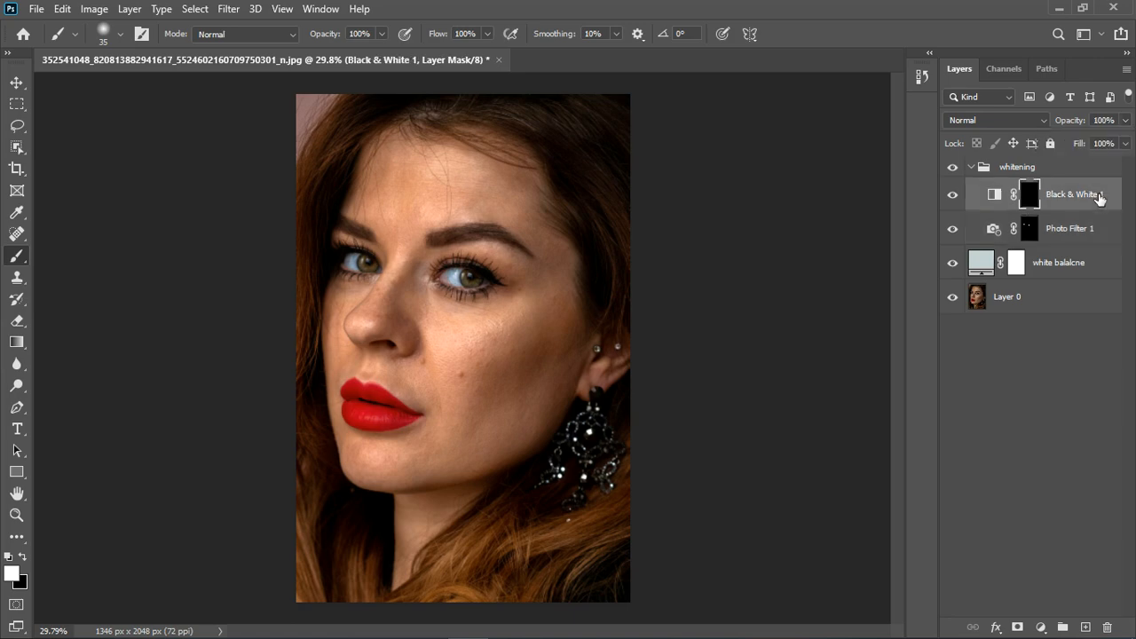
click(1125, 120)
drag(1125, 140, 1108, 142)
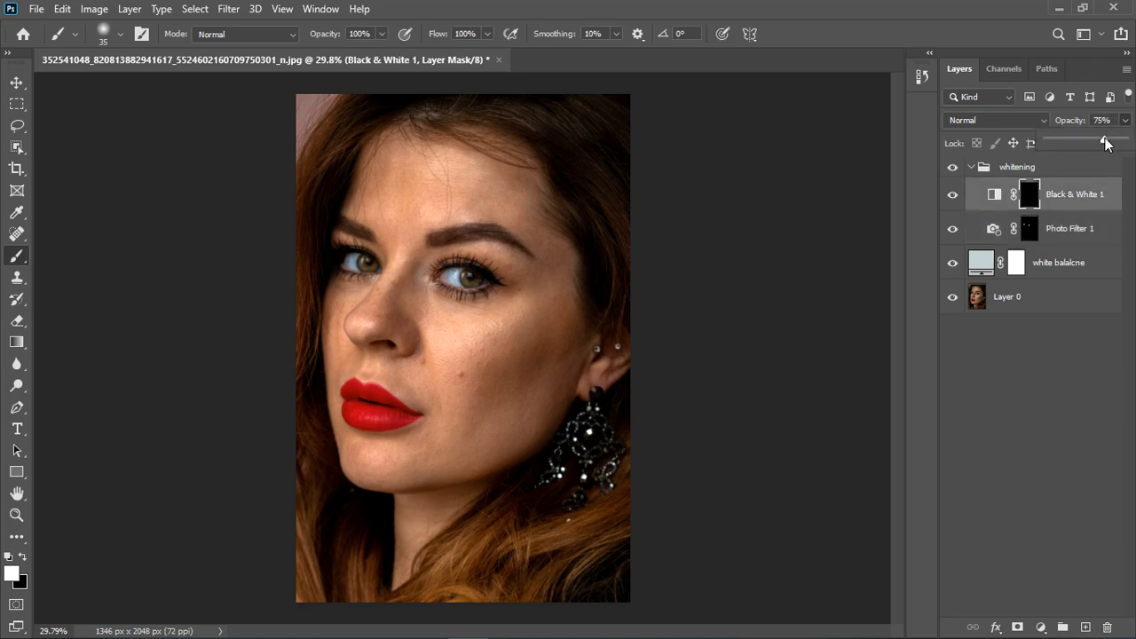
click(963, 171)
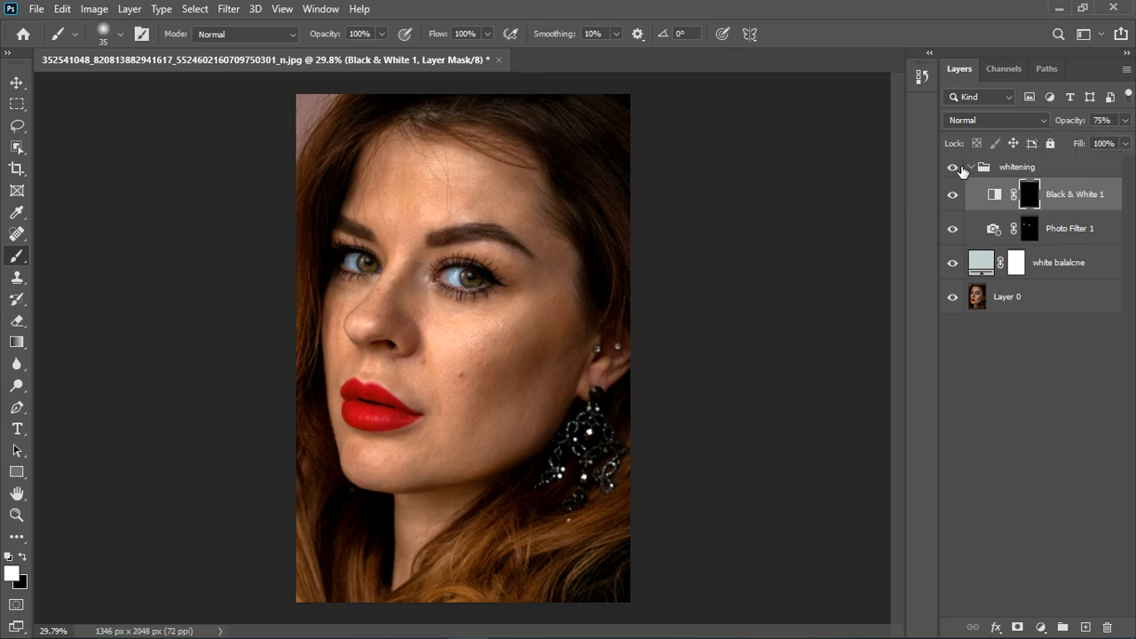
click(1057, 224)
click(1124, 122)
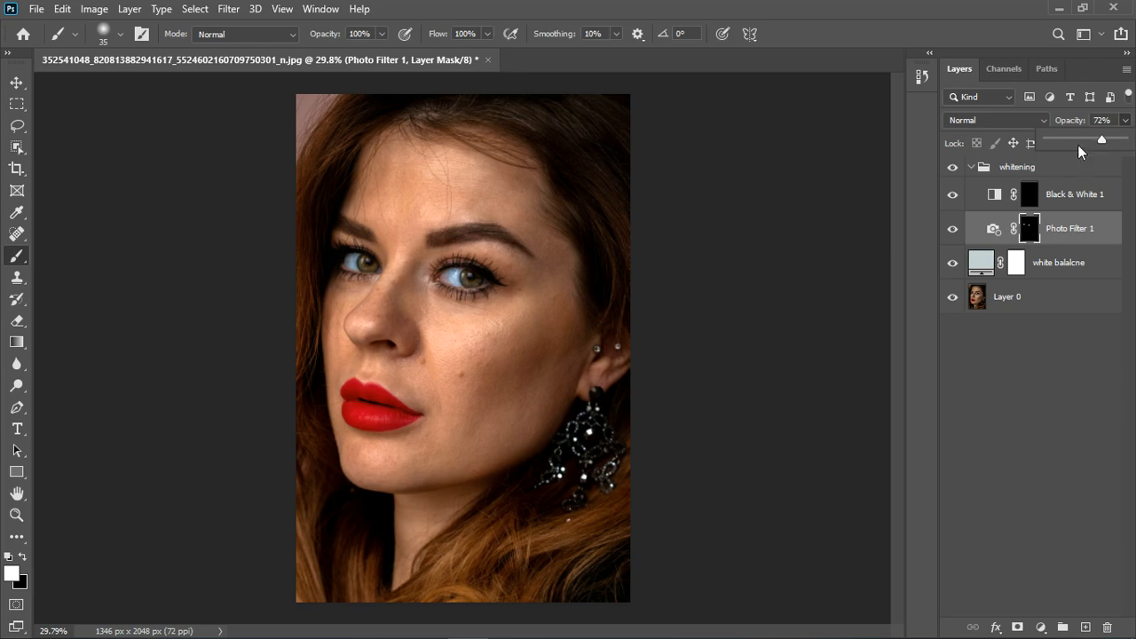
Set the whitening group's fill to 100% and collapse the group.
click(1054, 167)
click(1055, 167)
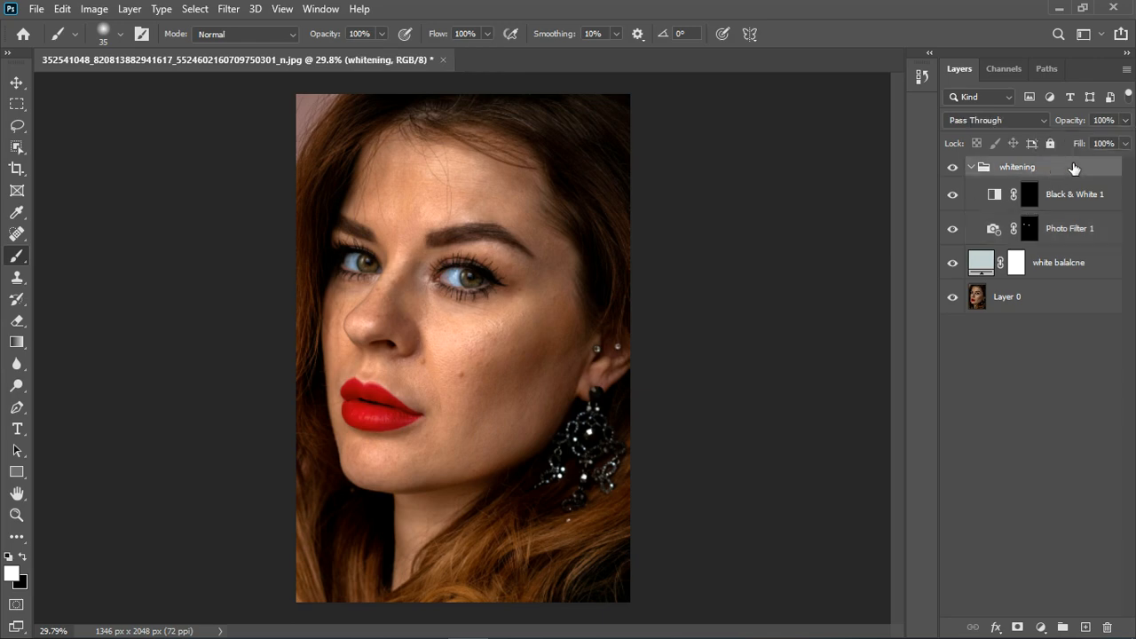
click(1125, 144)
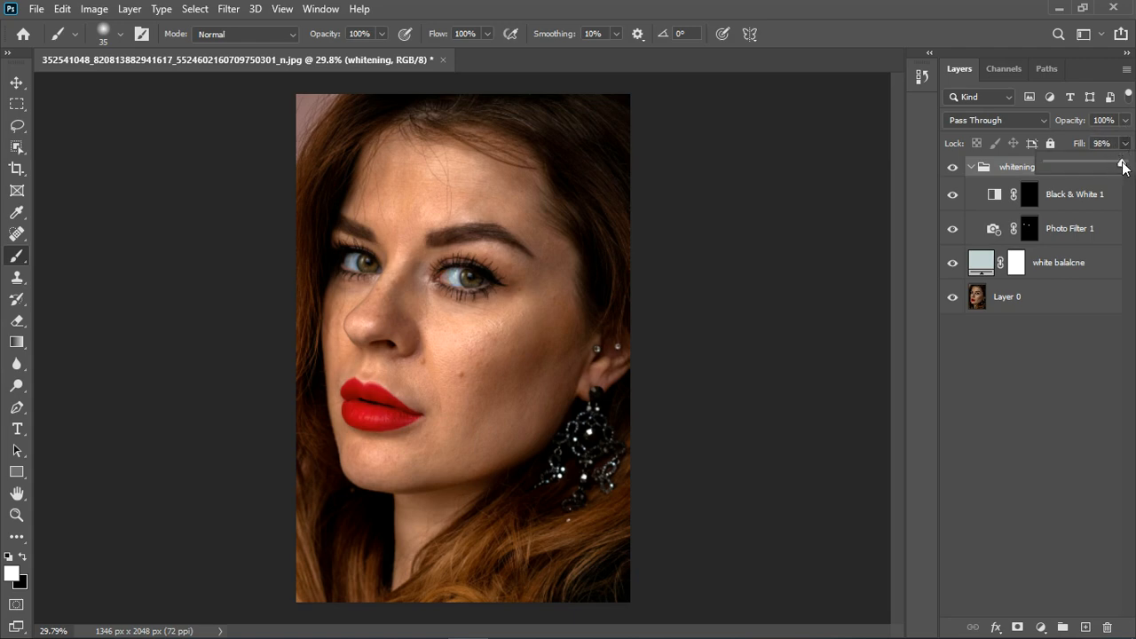
drag(1123, 163, 1125, 165)
click(972, 167)
scroll(430, 293, down, 1)
scroll(430, 293, up, 3)
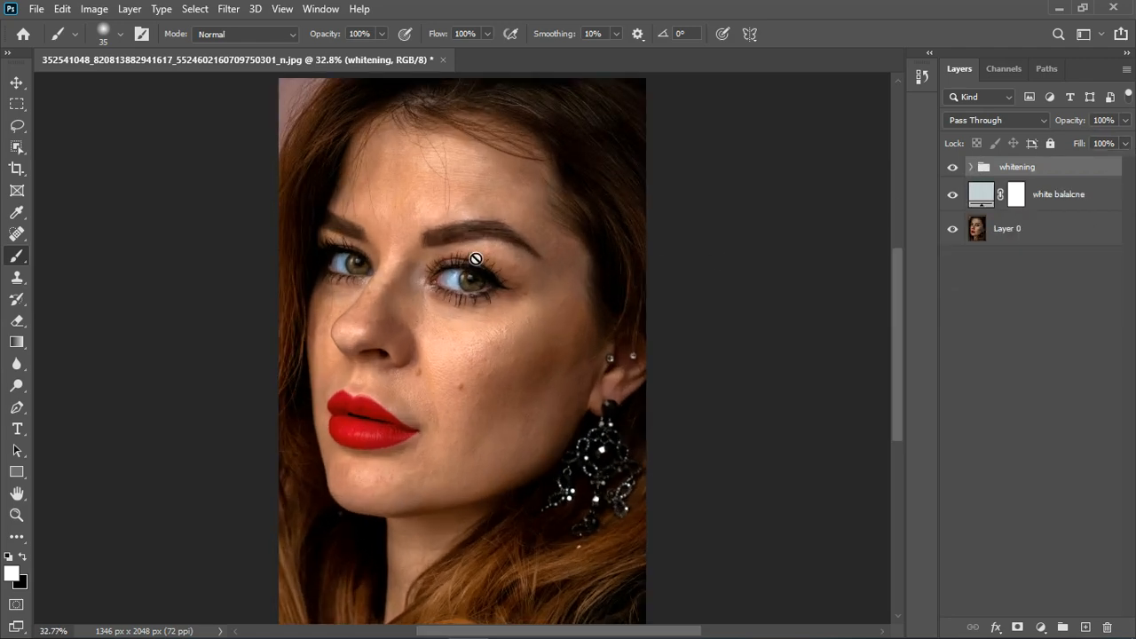
scroll(476, 266, down, 2)
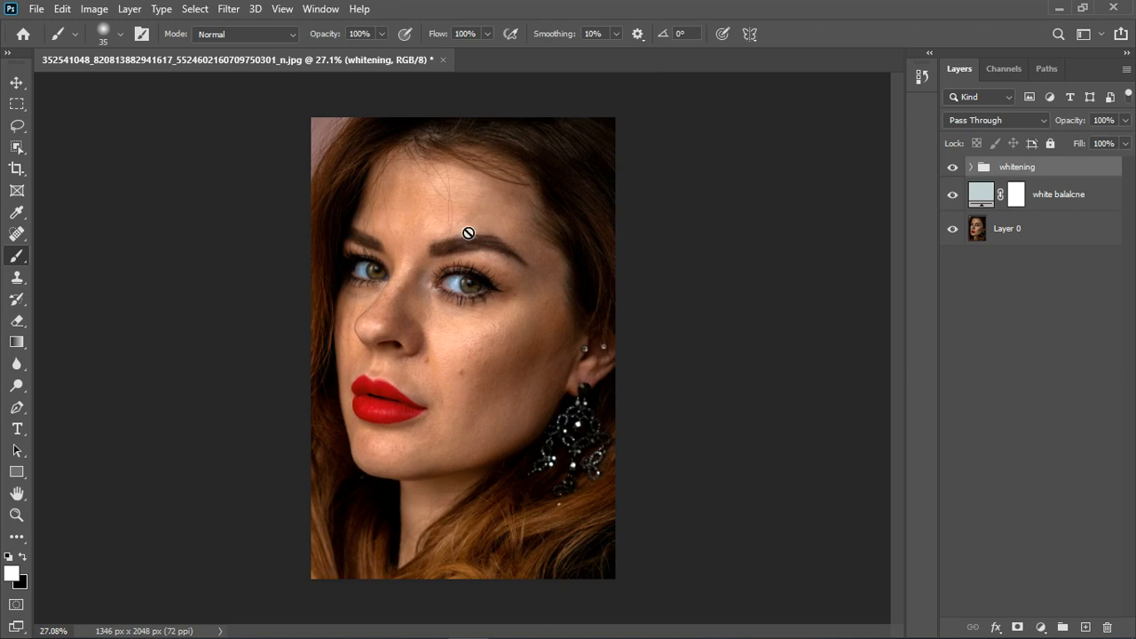
scroll(444, 207, up, 2)
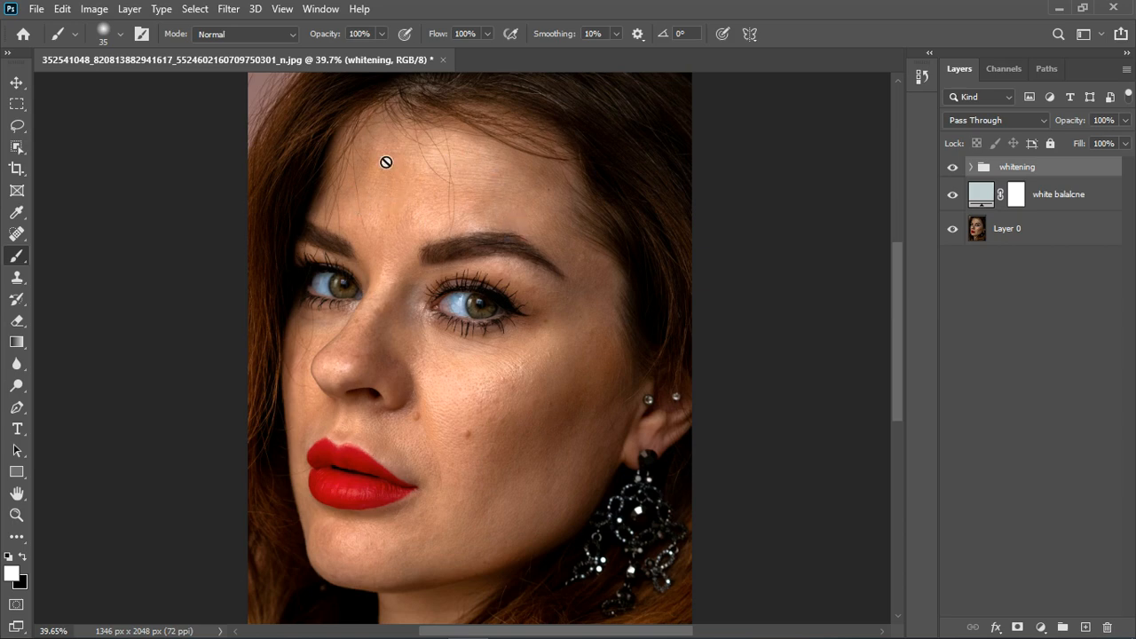
scroll(482, 219, down, 4)
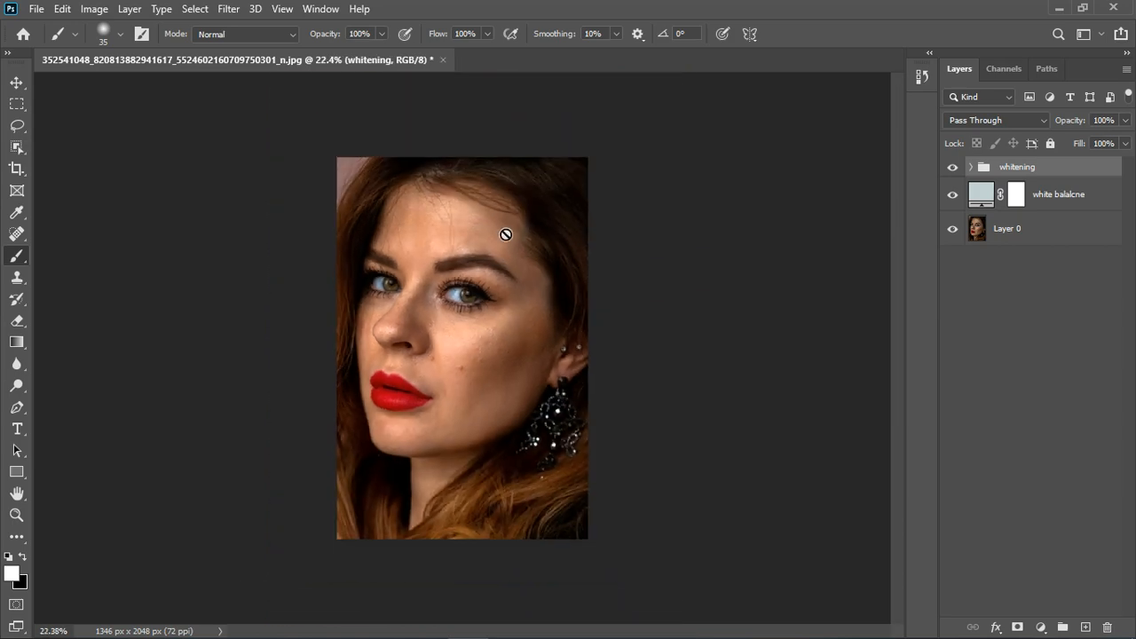
Stamp all visible layers into a new top layer and name it "image".
scroll(496, 222, up, 2)
scroll(503, 201, up, 1)
scroll(504, 202, down, 1)
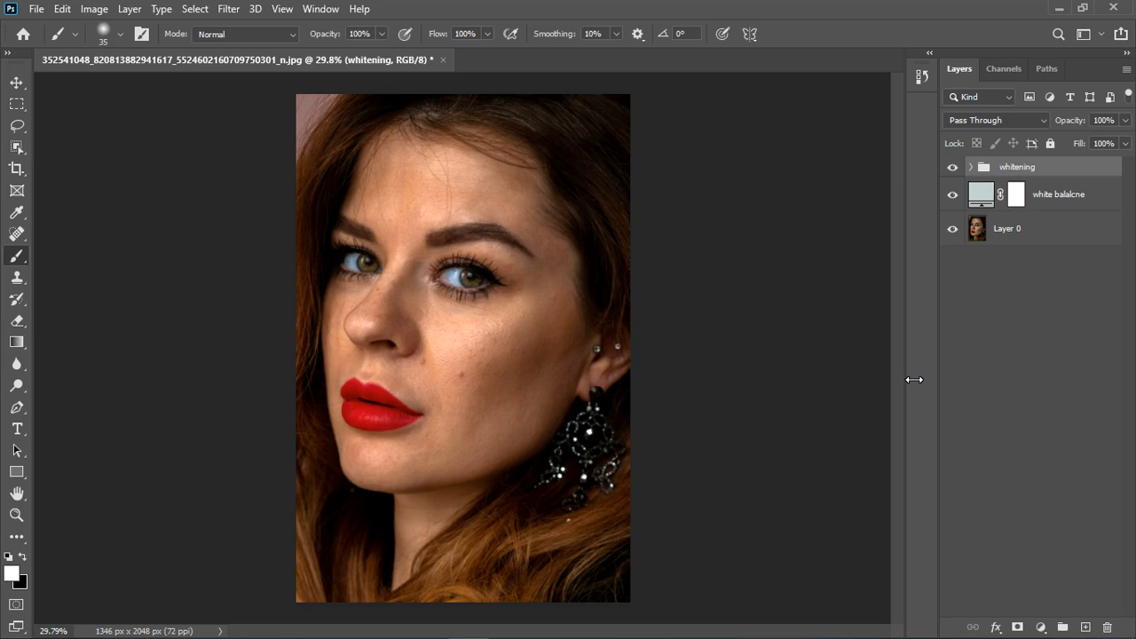
key(ctrl+shift+alt+e)
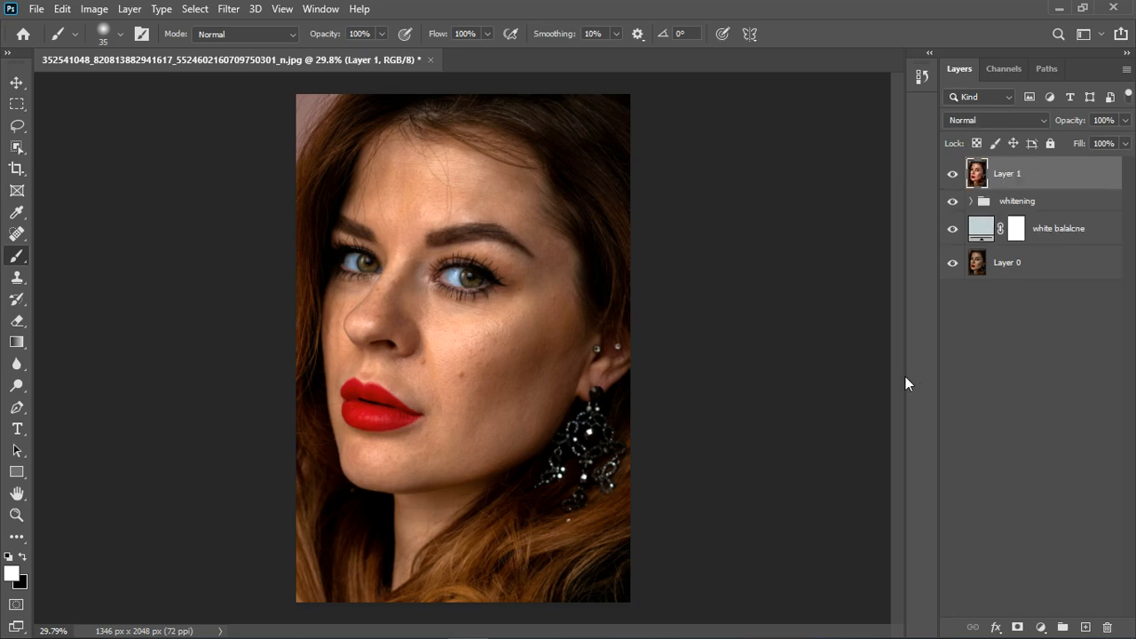
double_click(1022, 176)
text(image)
key(Return)
Duplicate the image layer twice, naming the lower copy "color" and the upper copy "texture".
key(ctrl+j)
key(ctrl+j)
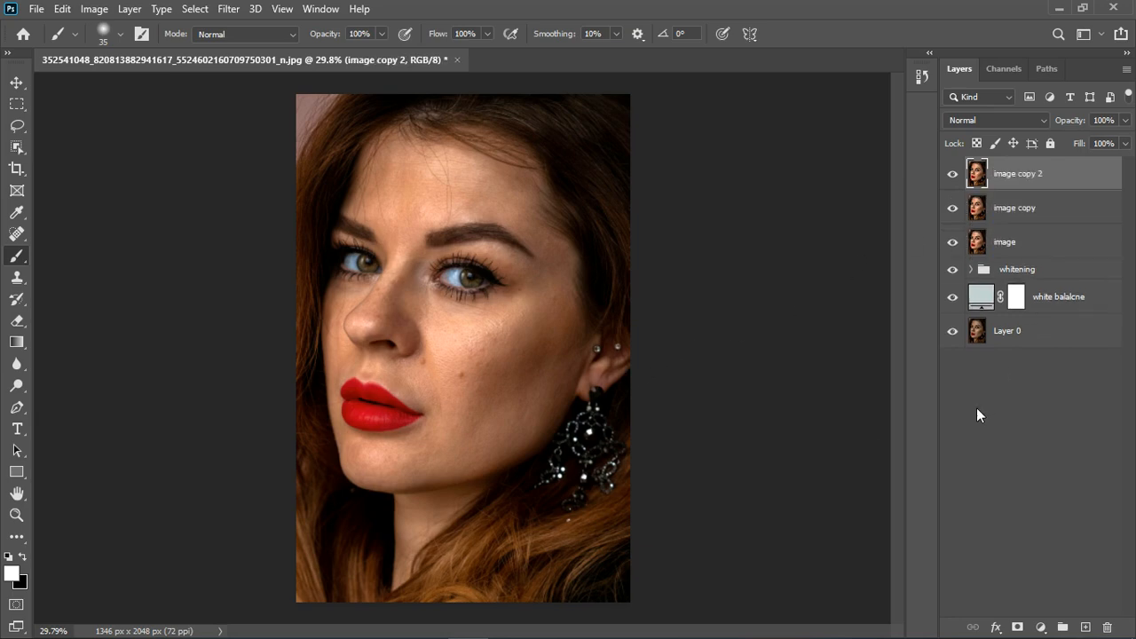
double_click(1026, 209)
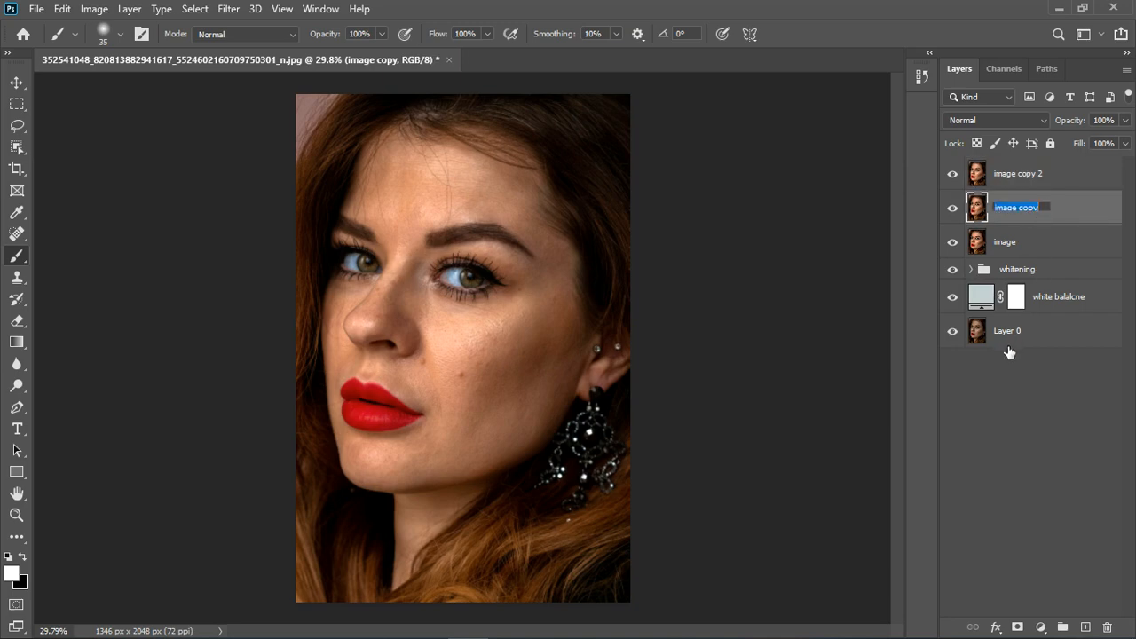
text(color)
key(Return)
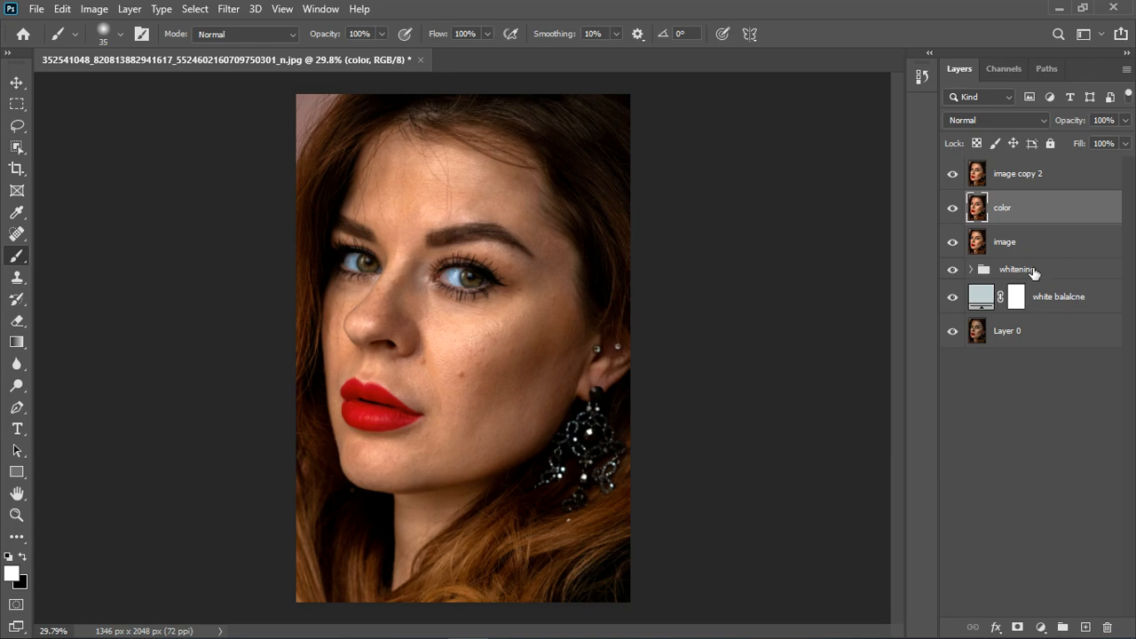
double_click(1027, 176)
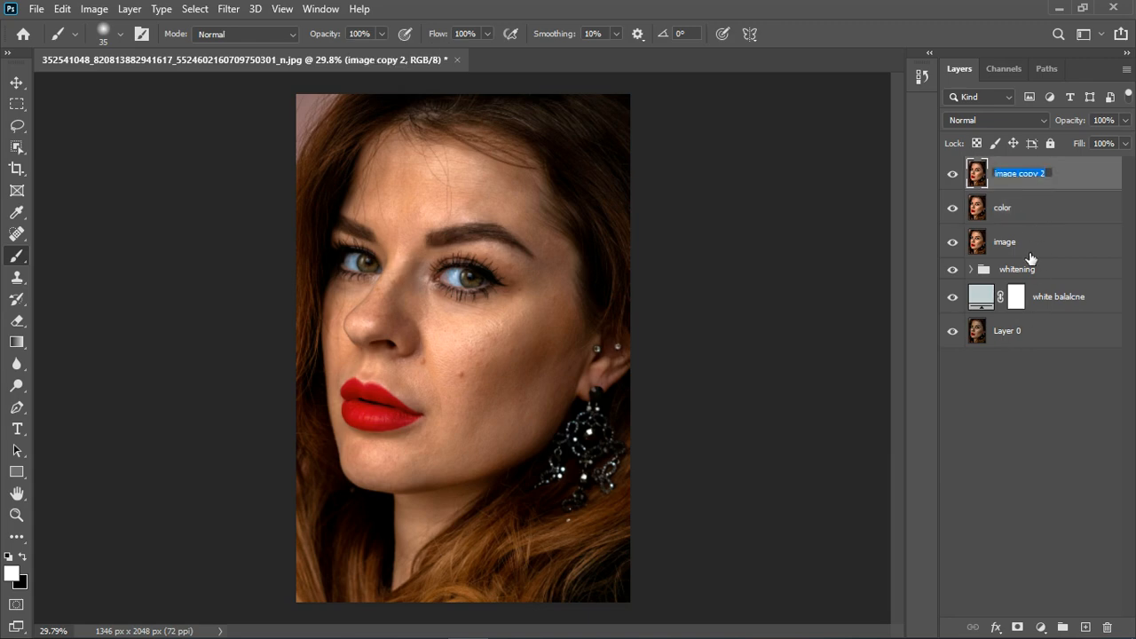
text(texture)
key(Return)
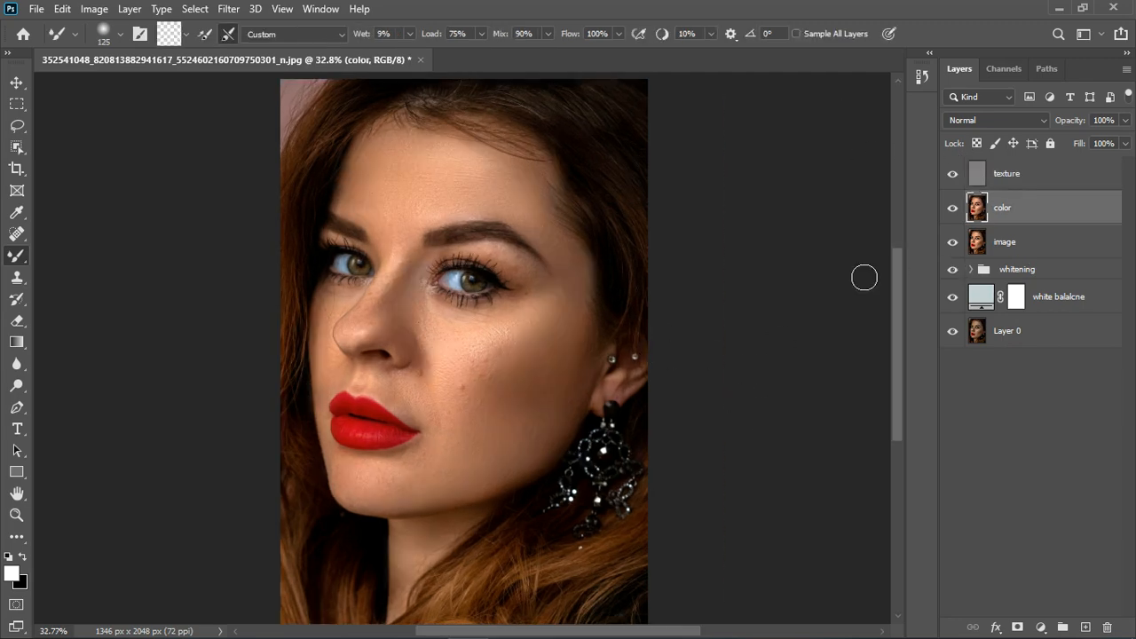
Group the texture and color layers and compare the portrait with and without the group.
shift+click(1035, 180)
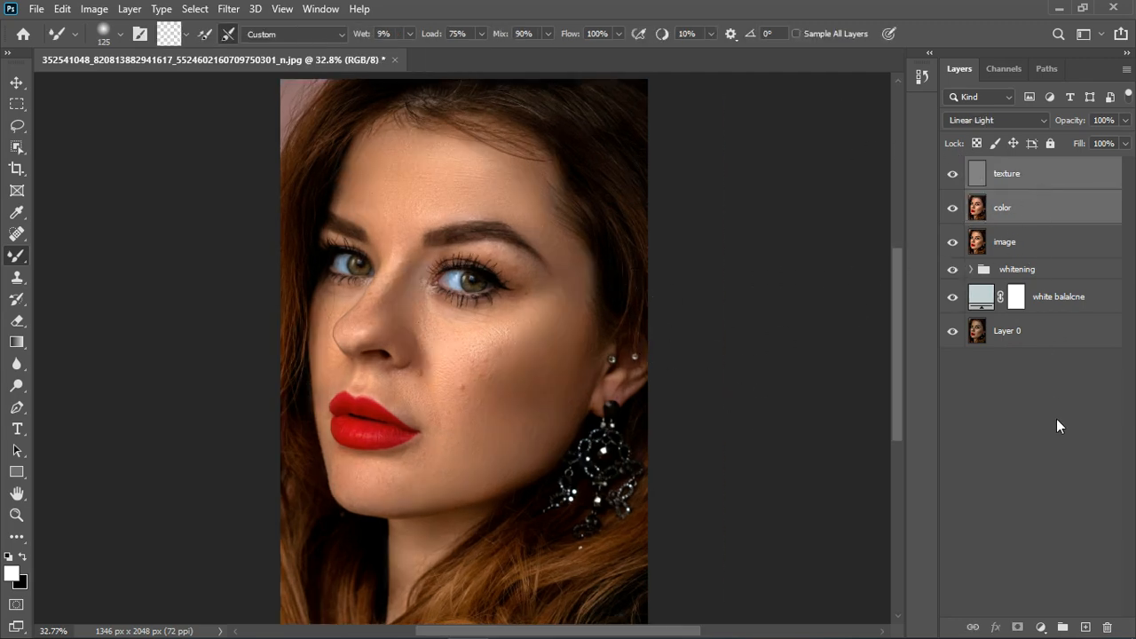
key(ctrl+g)
click(954, 168)
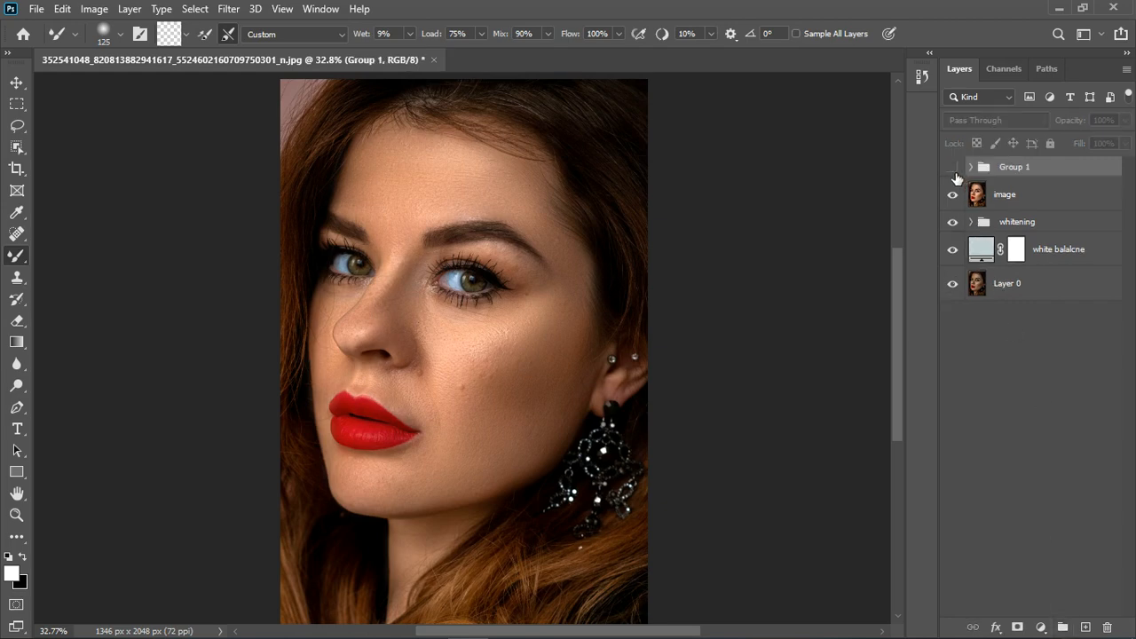
click(954, 168)
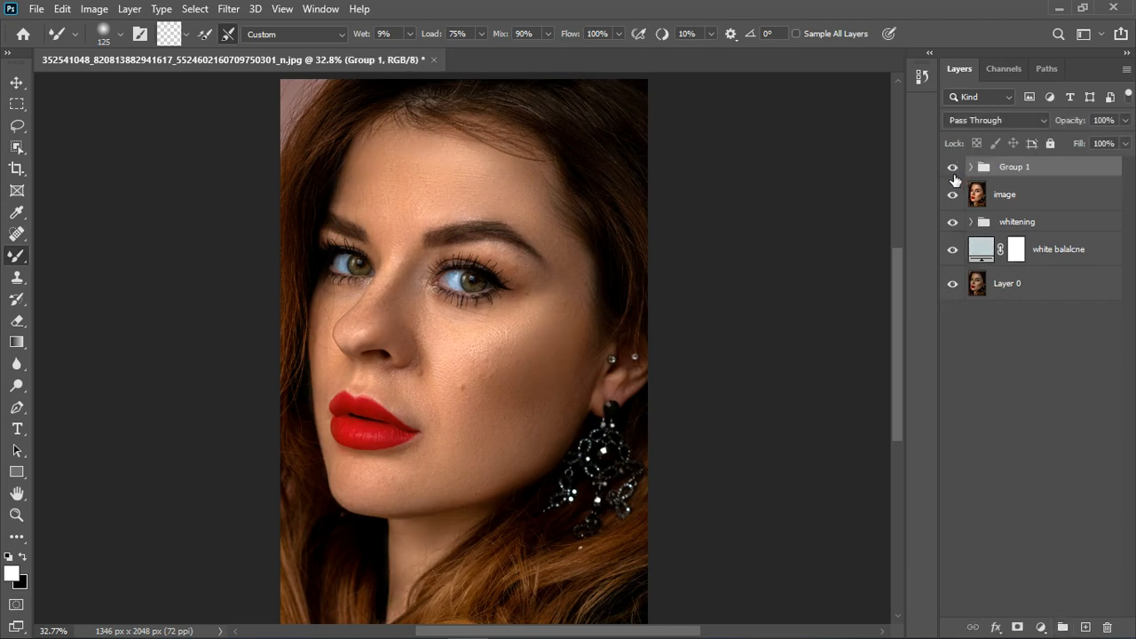
click(953, 175)
click(953, 168)
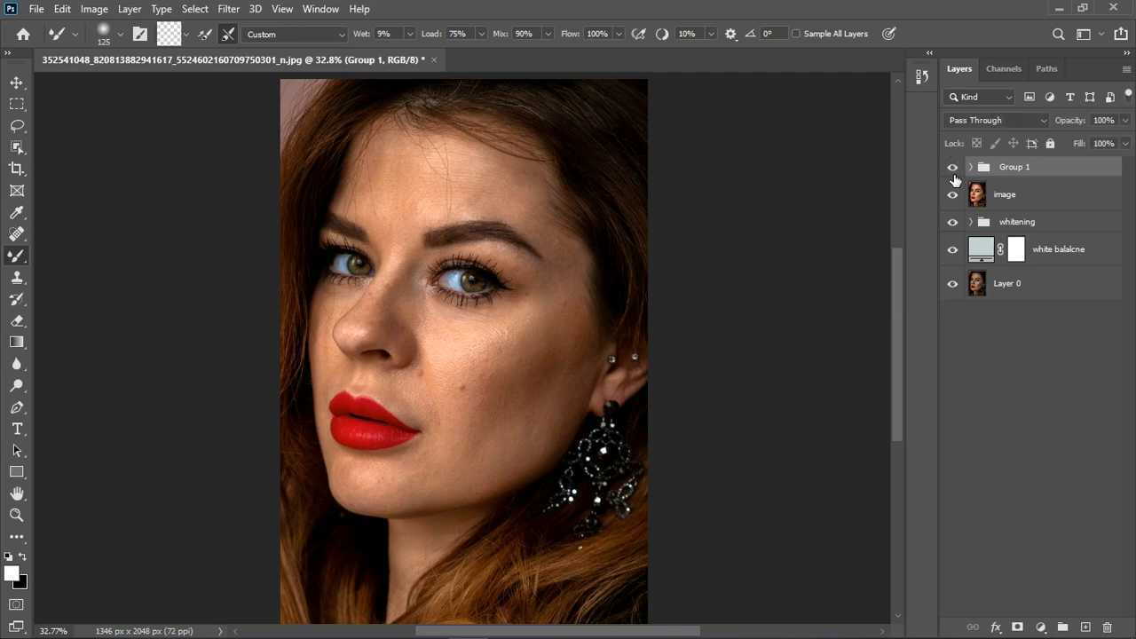
scroll(426, 173, up, 3)
scroll(449, 186, down, 2)
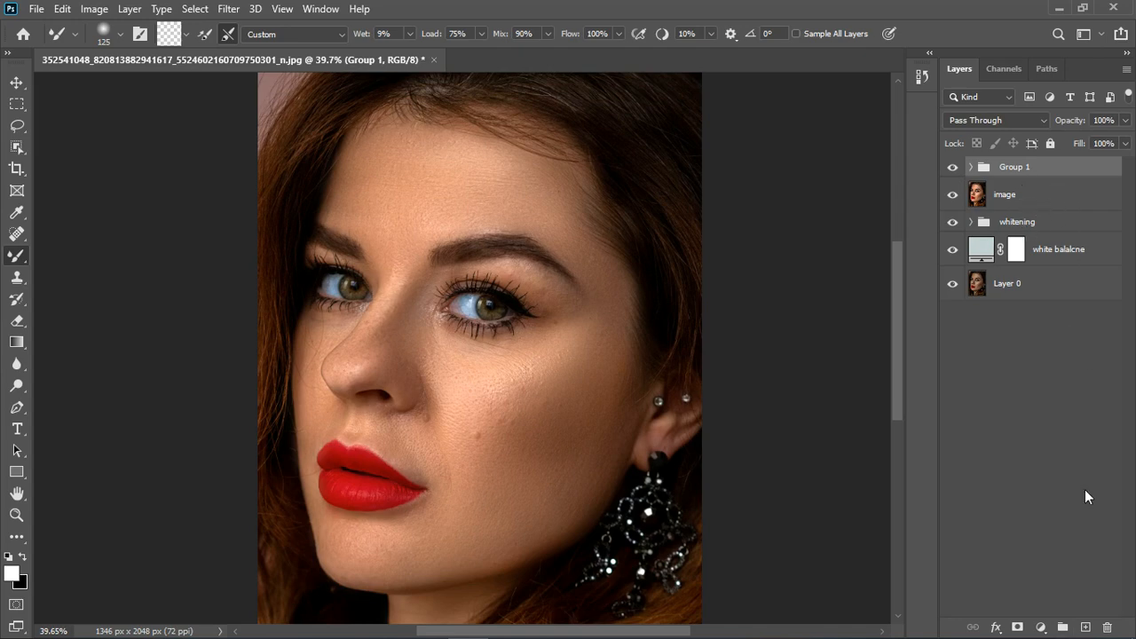
Add a Hue/Saturation adjustment layer above the texture and color group.
click(1042, 628)
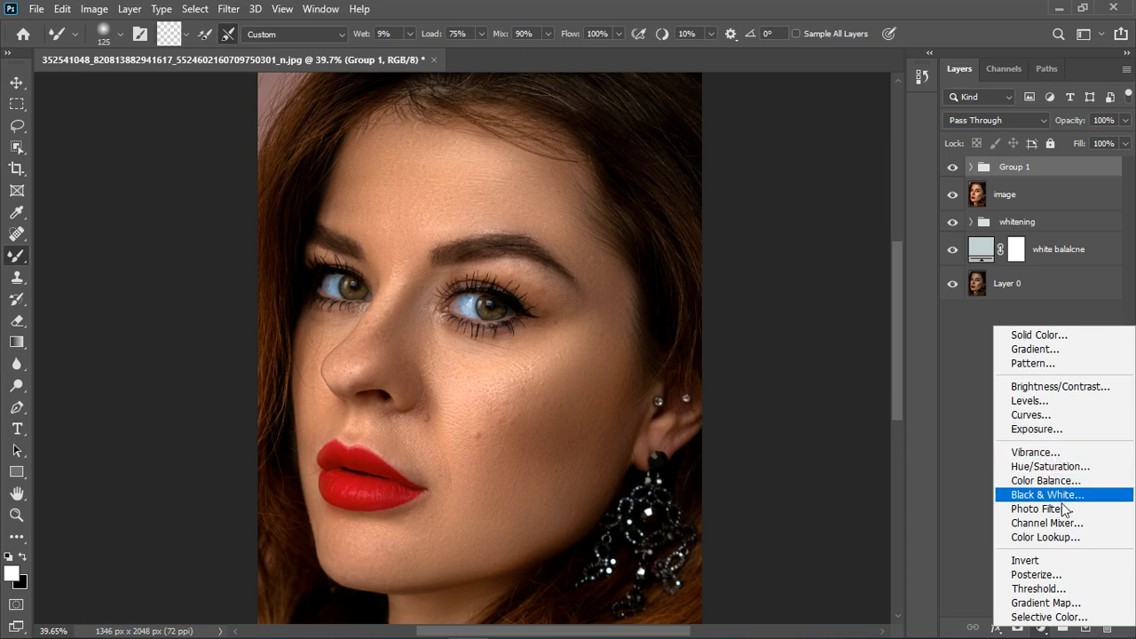
click(1051, 466)
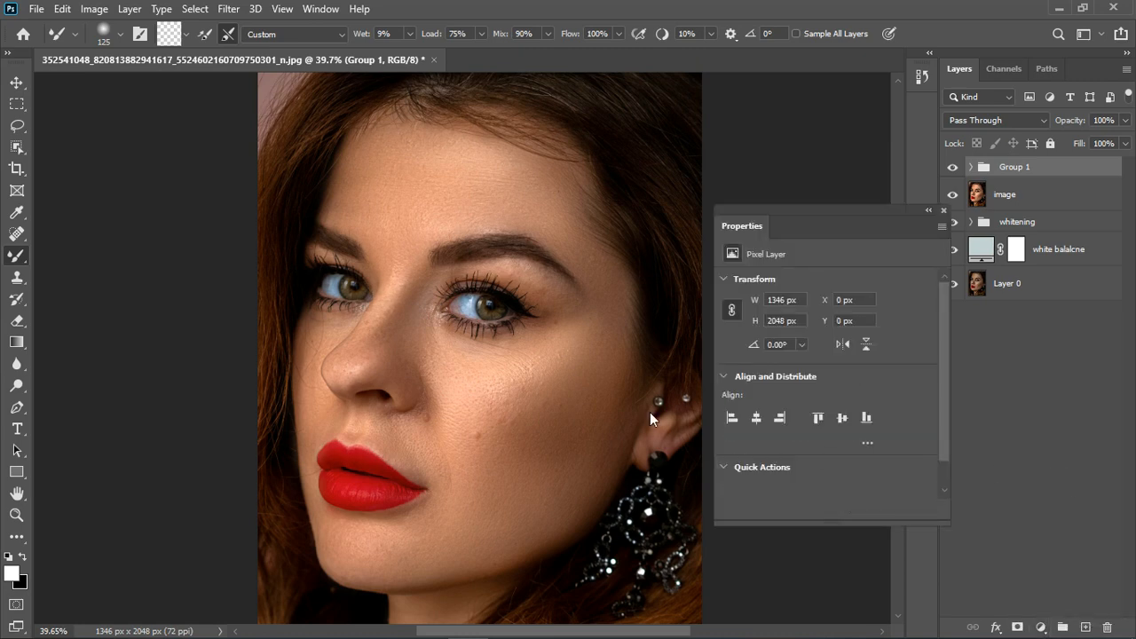
scroll(616, 322, up, 1)
scroll(622, 462, up, 1)
scroll(619, 444, down, 1)
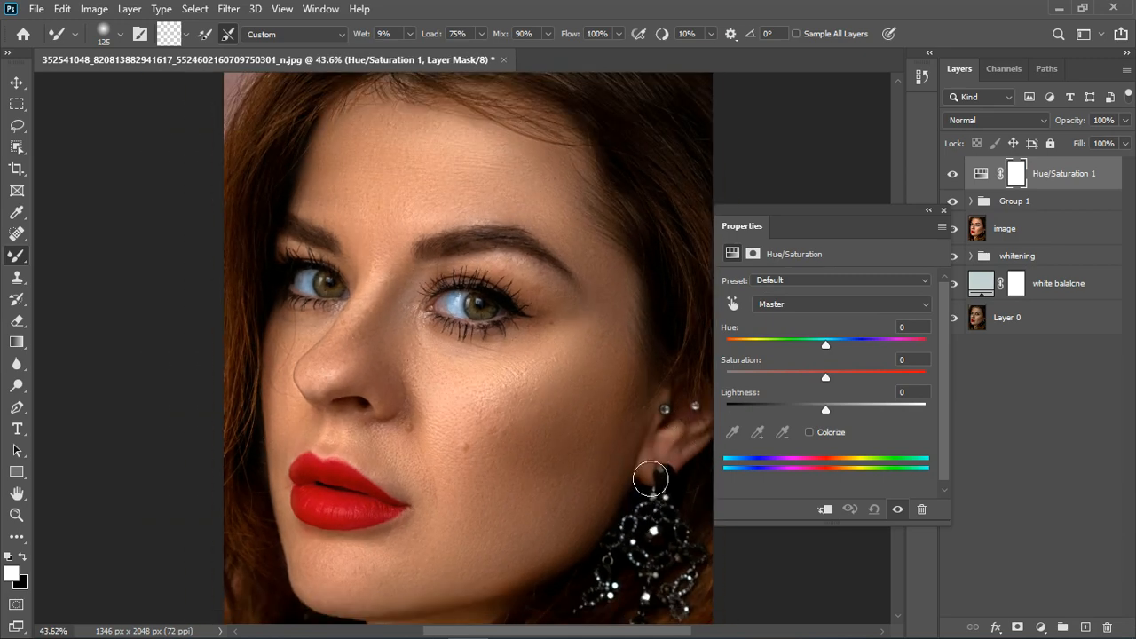
scroll(639, 461, down, 1)
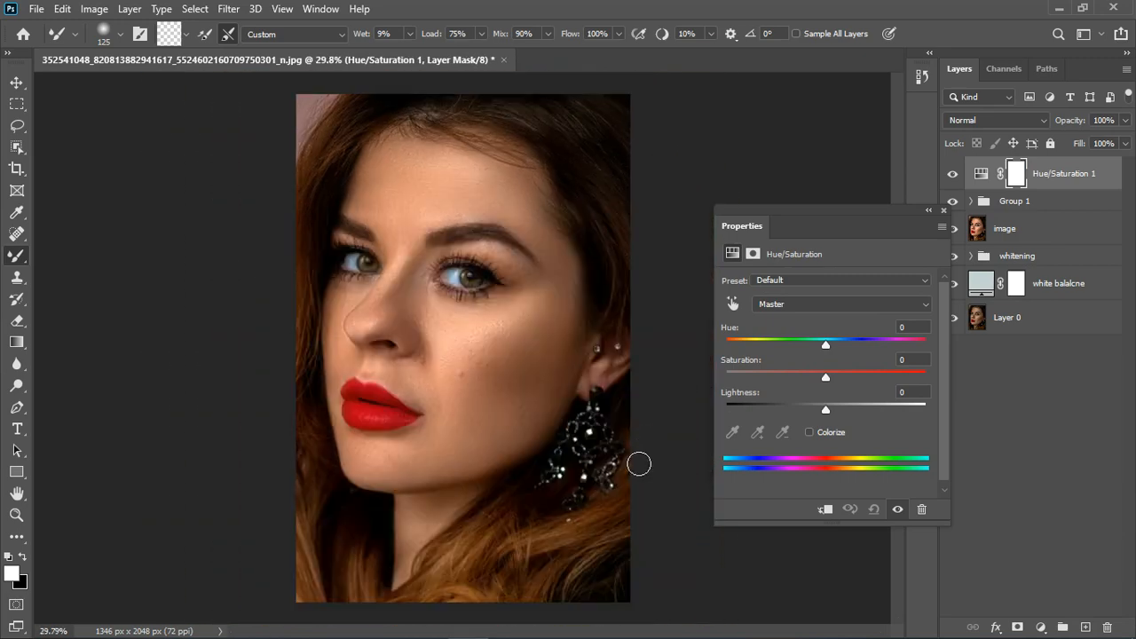
scroll(503, 568, up, 3)
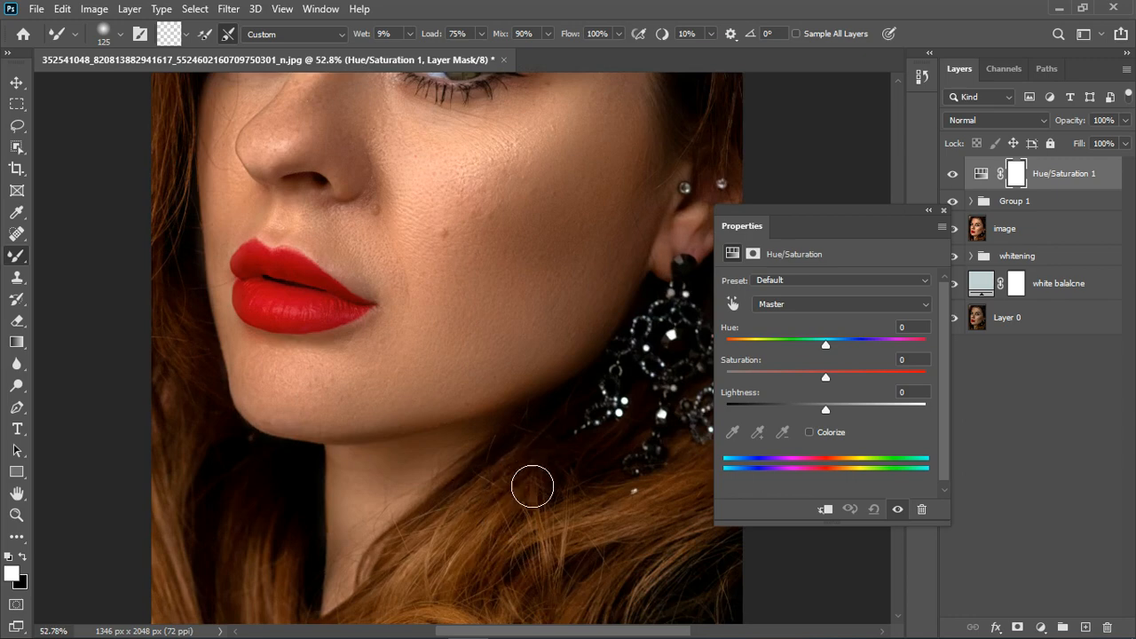
scroll(544, 539, down, 1)
scroll(544, 539, down, 7)
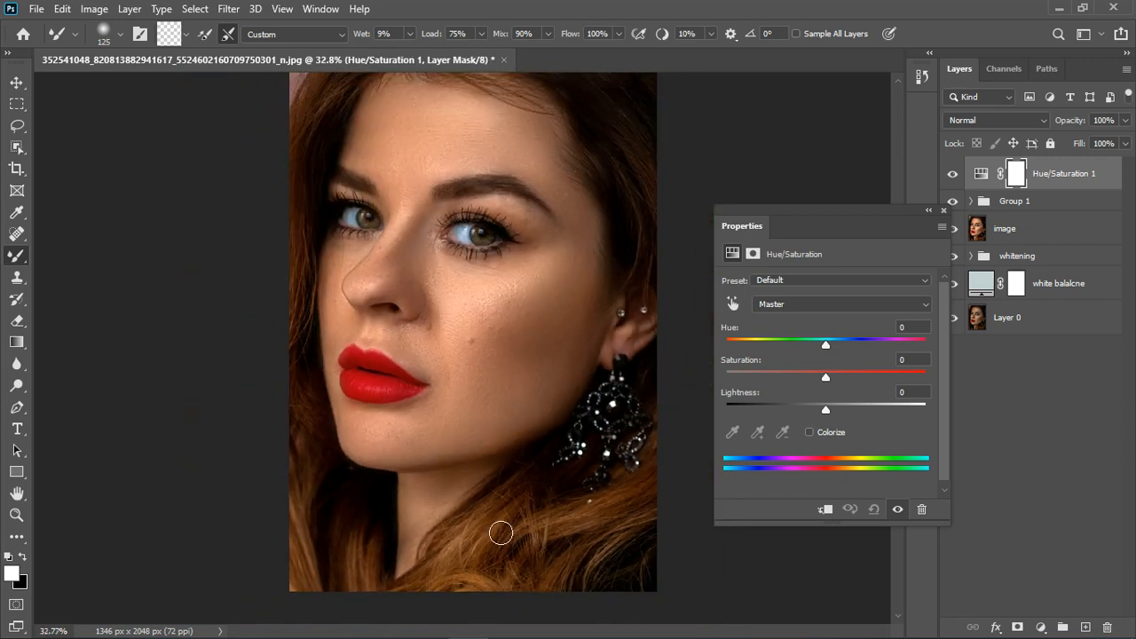
scroll(503, 231, up, 4)
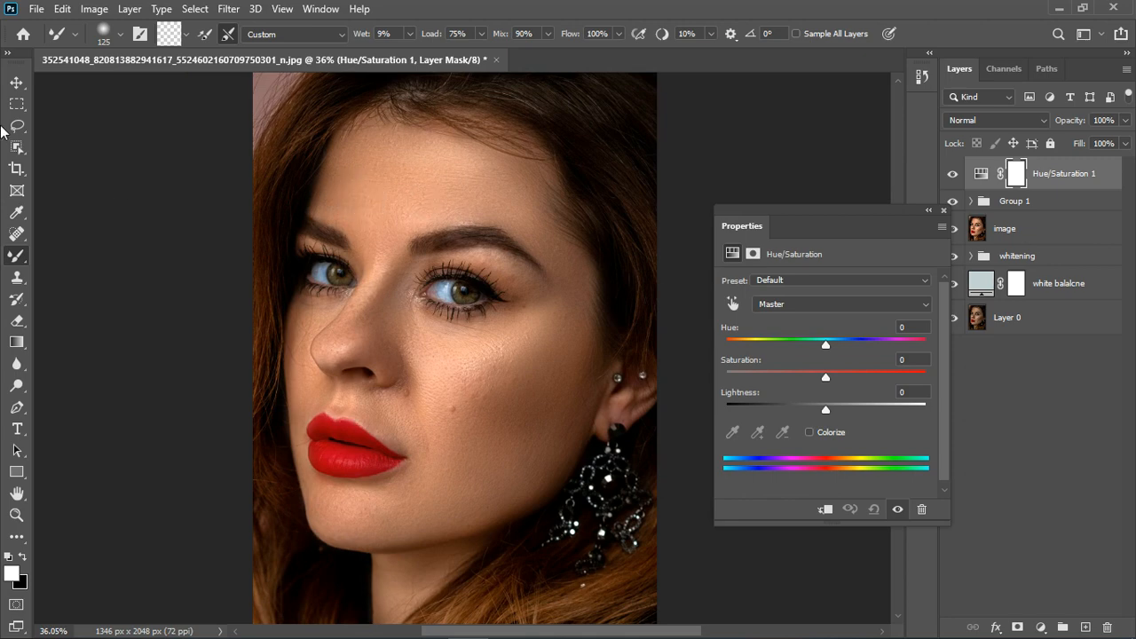
Target the Reds by sampling the skin near the jaw and set their hue to +180 to reveal the affected tones.
click(16, 82)
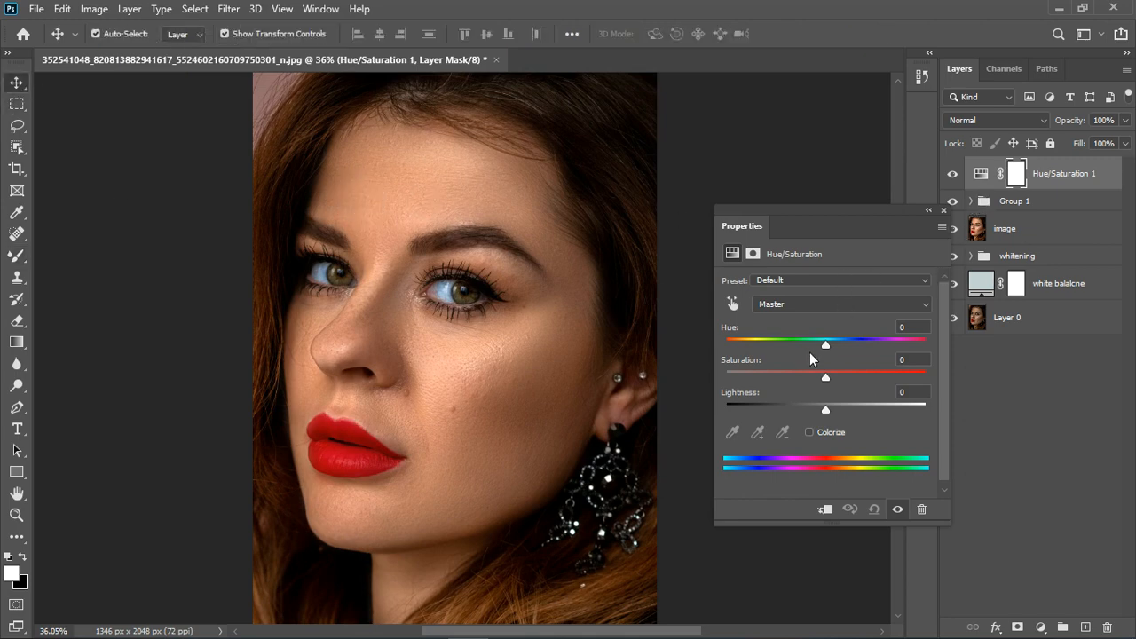
click(734, 304)
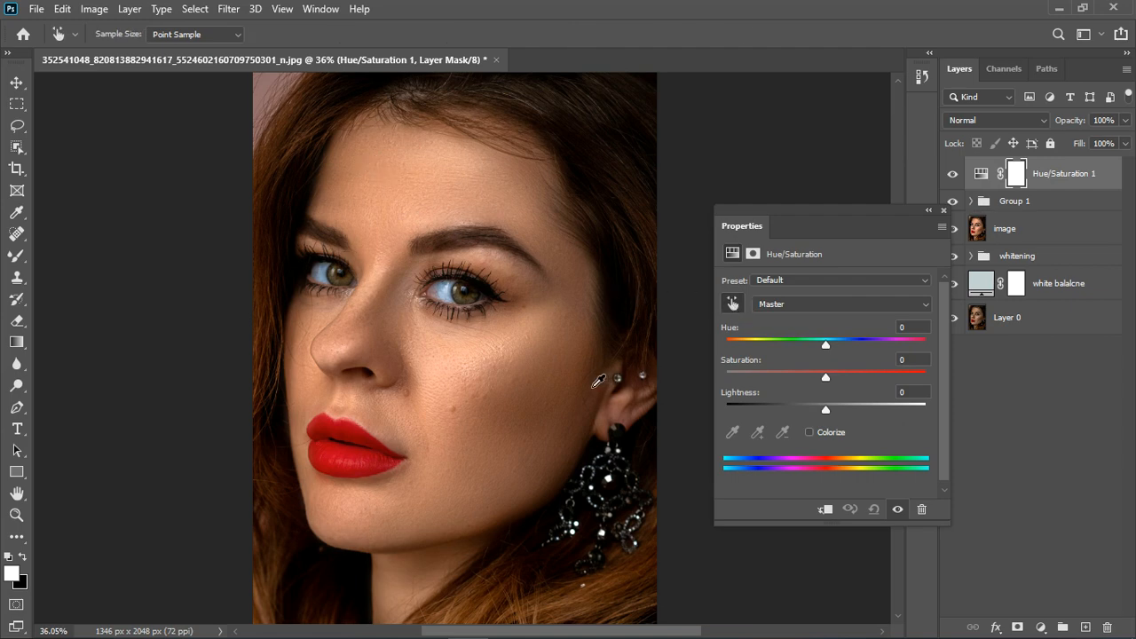
click(555, 506)
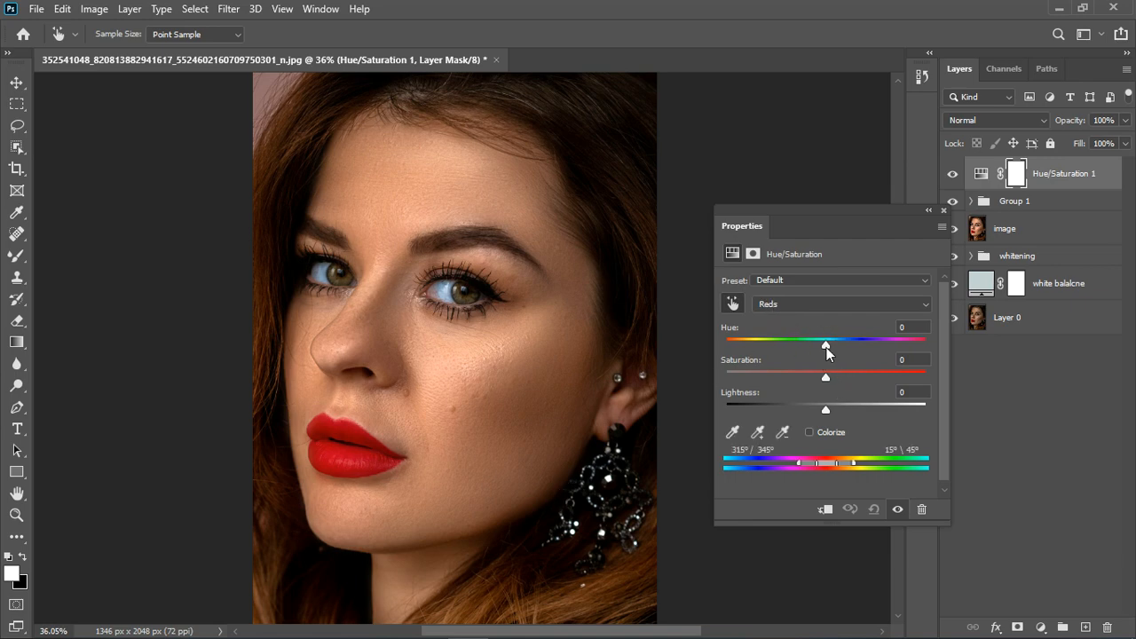
drag(826, 346, 966, 339)
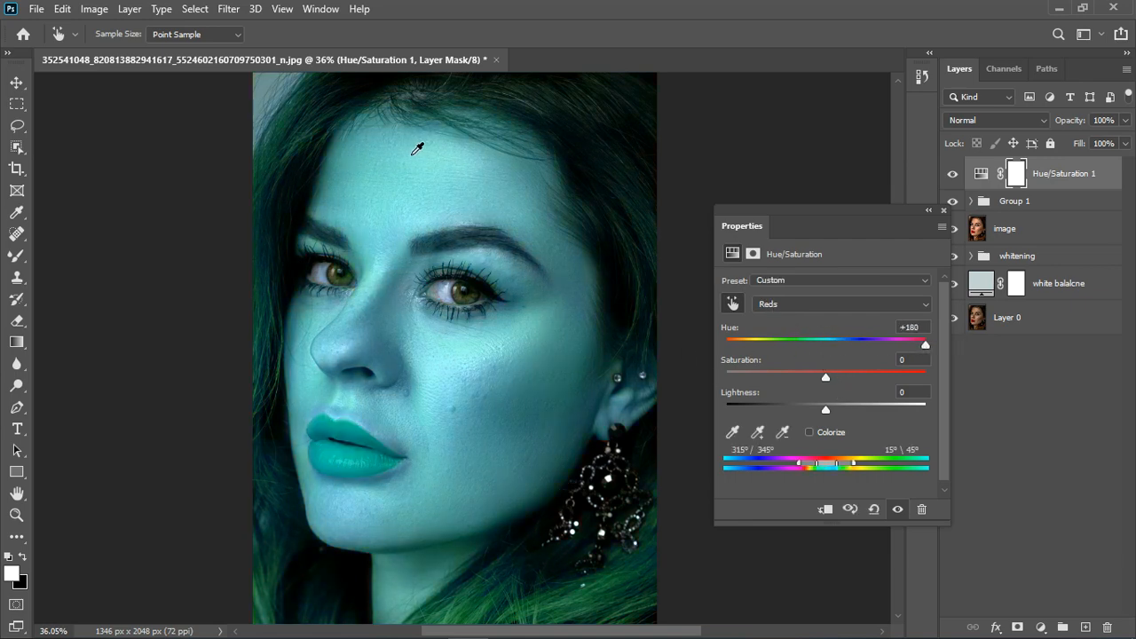
scroll(444, 194, up, 5)
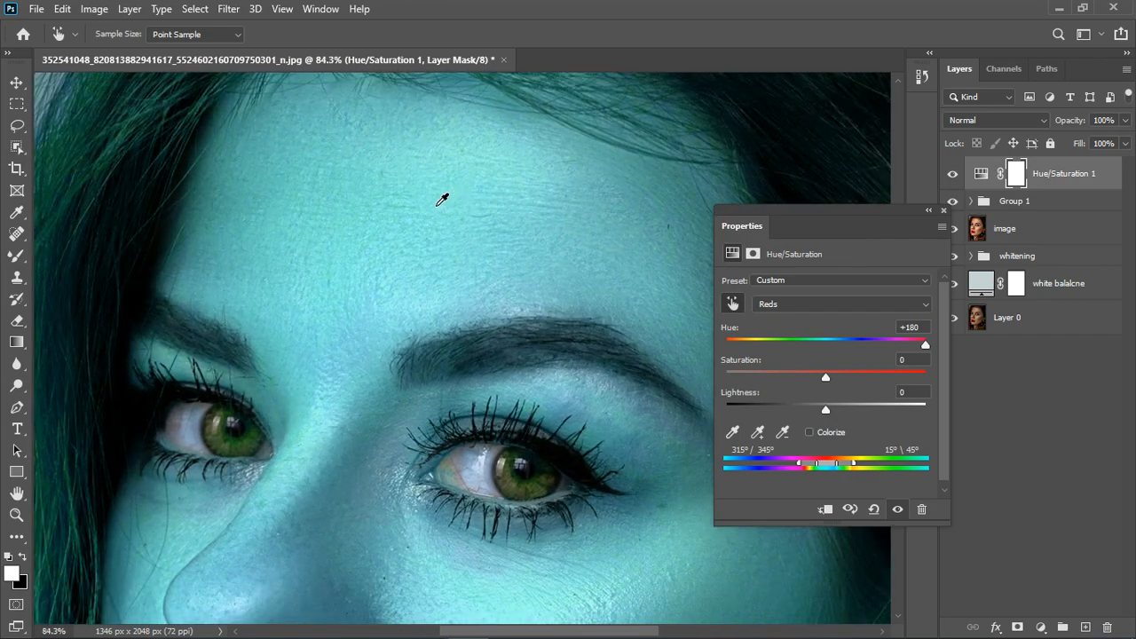
scroll(424, 253, down, 5)
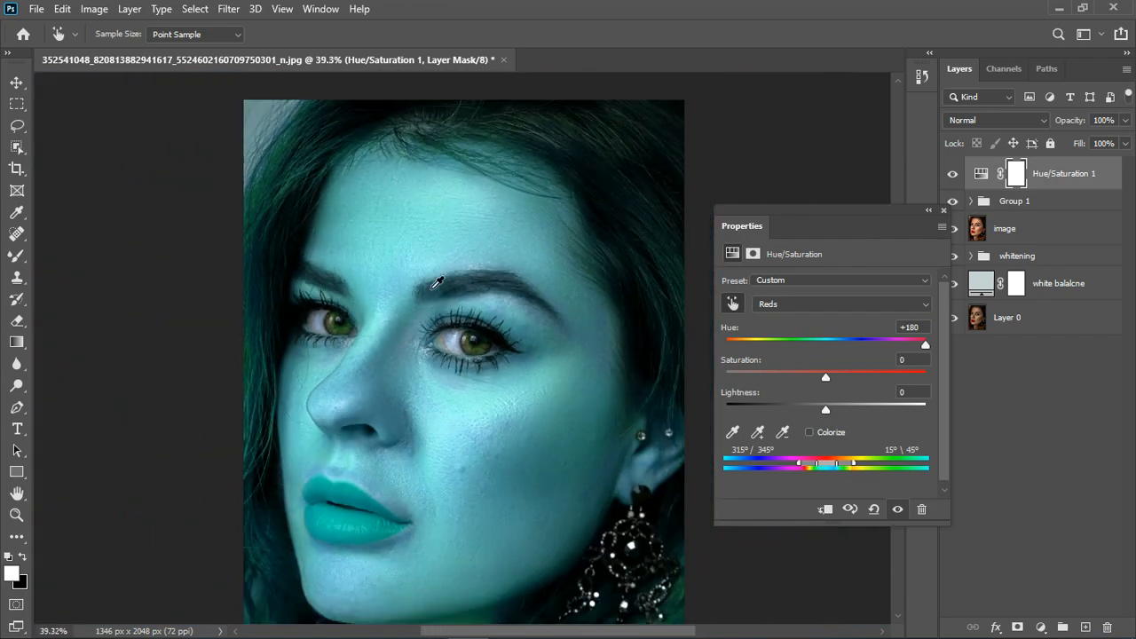
scroll(432, 432, up, 2)
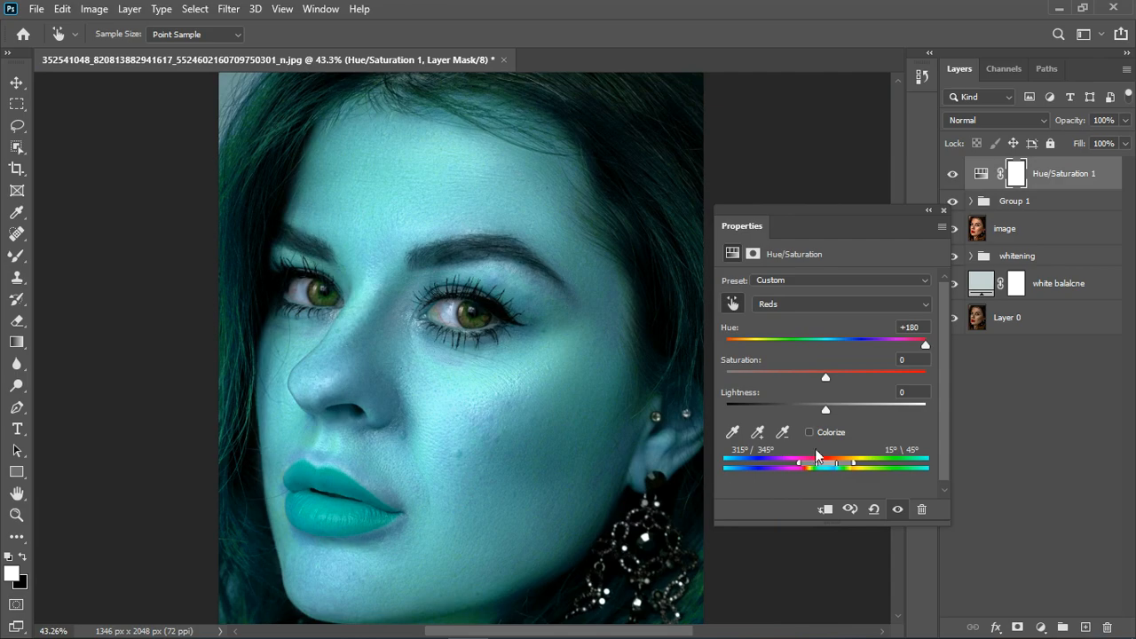
Shift the Hue/Saturation colour range to the Yellows, spanning 17°/46° to 77°\106°, and close the adjustment's settings.
drag(822, 462, 863, 467)
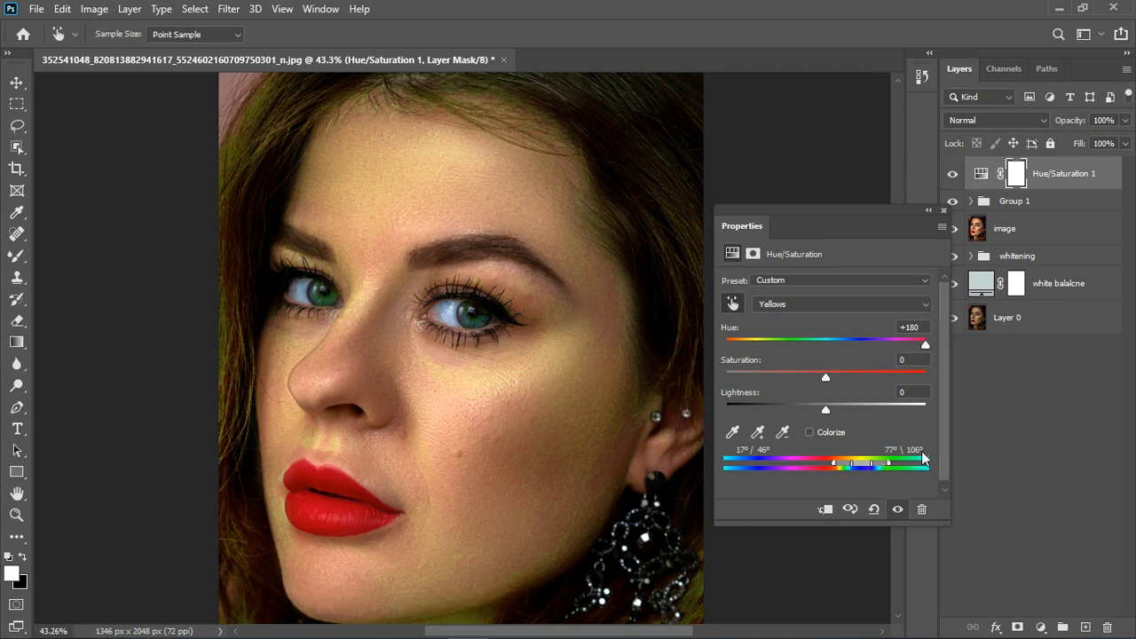
scroll(396, 302, down, 2)
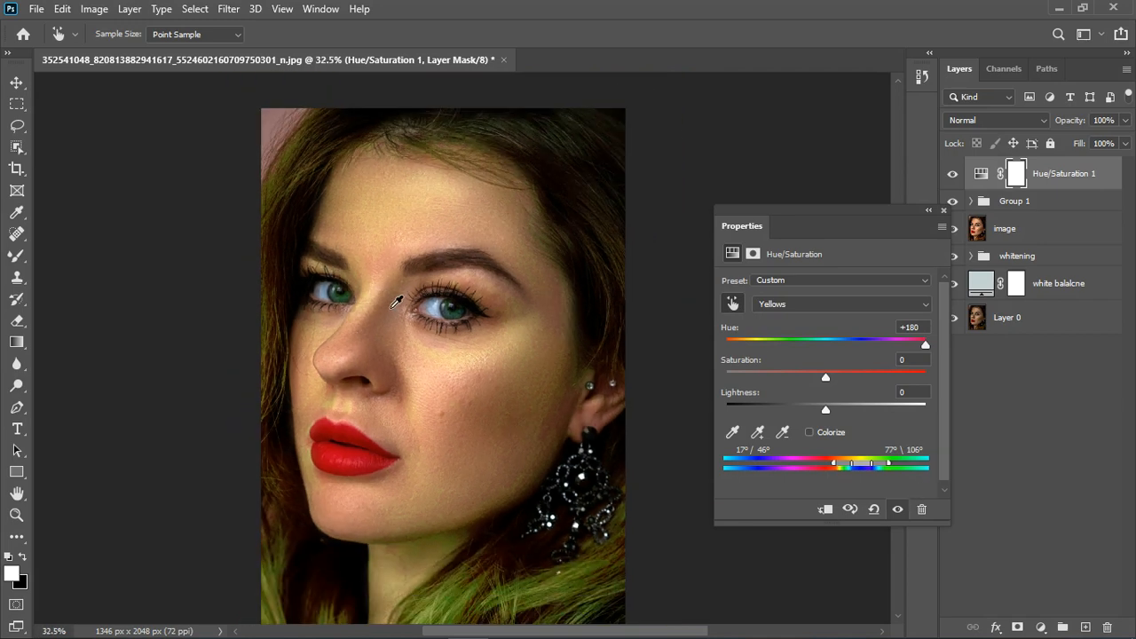
click(944, 210)
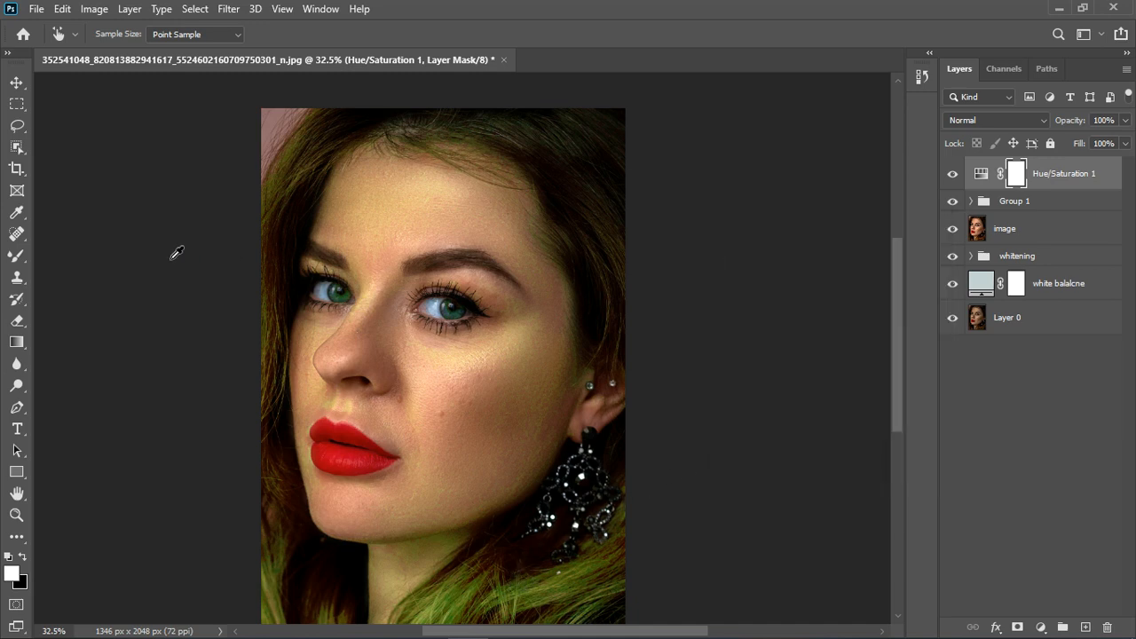
Switch to the Brush tool, reduce its size to 400 px and make black the foreground colour.
right_click(15, 257)
click(46, 259)
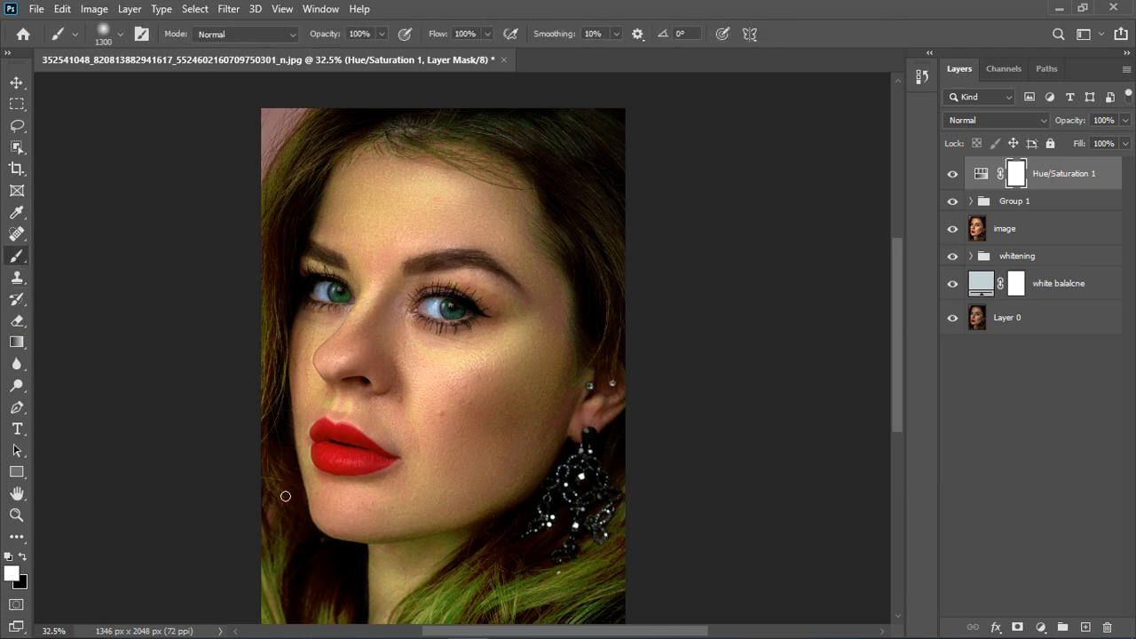
key(bracketleft)
key(bracketleft)
key(bracketleft)
key(bracketleft)
key(bracketleft)
key(bracketleft)
key(bracketleft)
key(bracketleft)
key(bracketleft)
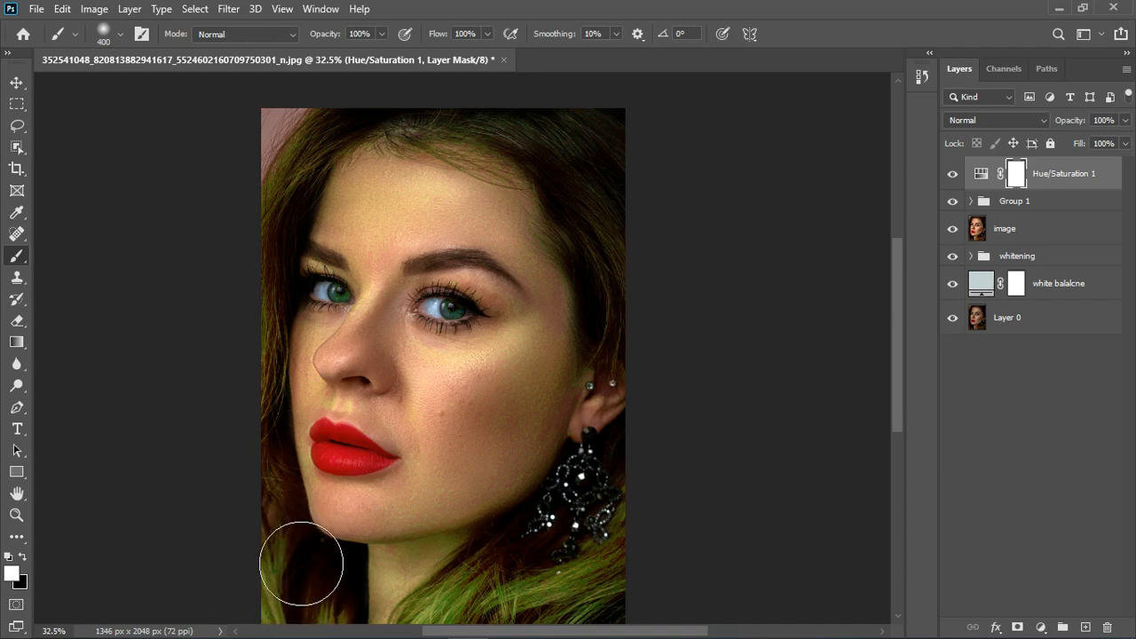
key(x)
Paint black on the Hue/Saturation layer mask over the hair all around the face to exclude it.
mouse_move(305, 553)
mouse_down()
mouse_move(294, 604)
mouse_move(339, 638)
mouse_move(483, 638)
mouse_up()
key(ctrl+z)
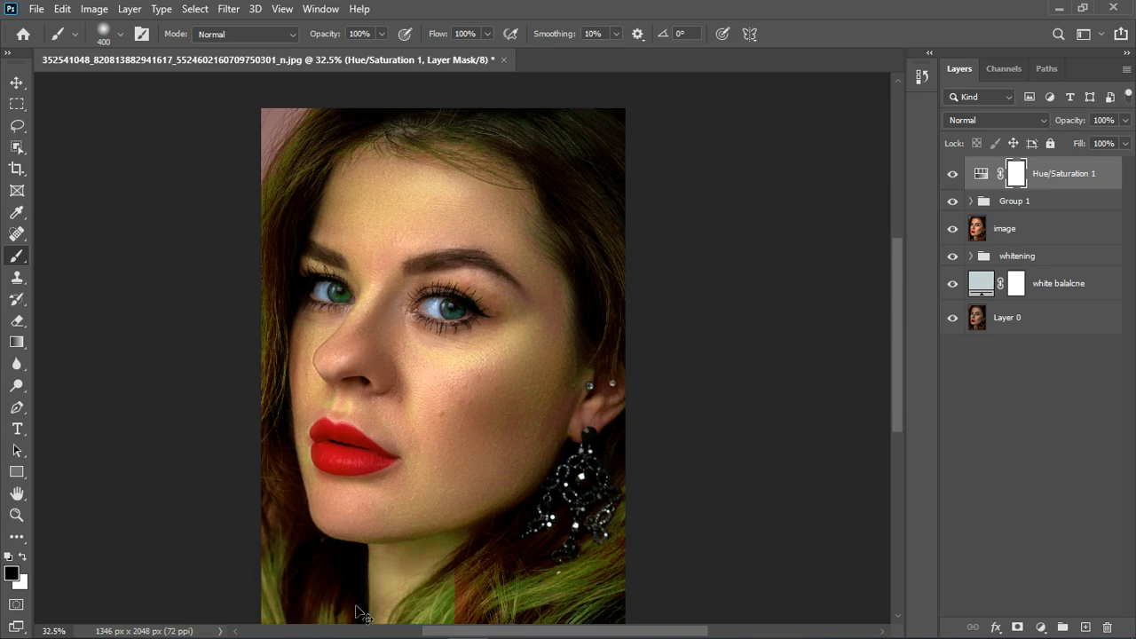
mouse_move(299, 586)
mouse_down()
mouse_move(353, 638)
mouse_move(507, 621)
mouse_move(482, 638)
mouse_move(521, 601)
mouse_move(595, 621)
mouse_move(634, 538)
mouse_up()
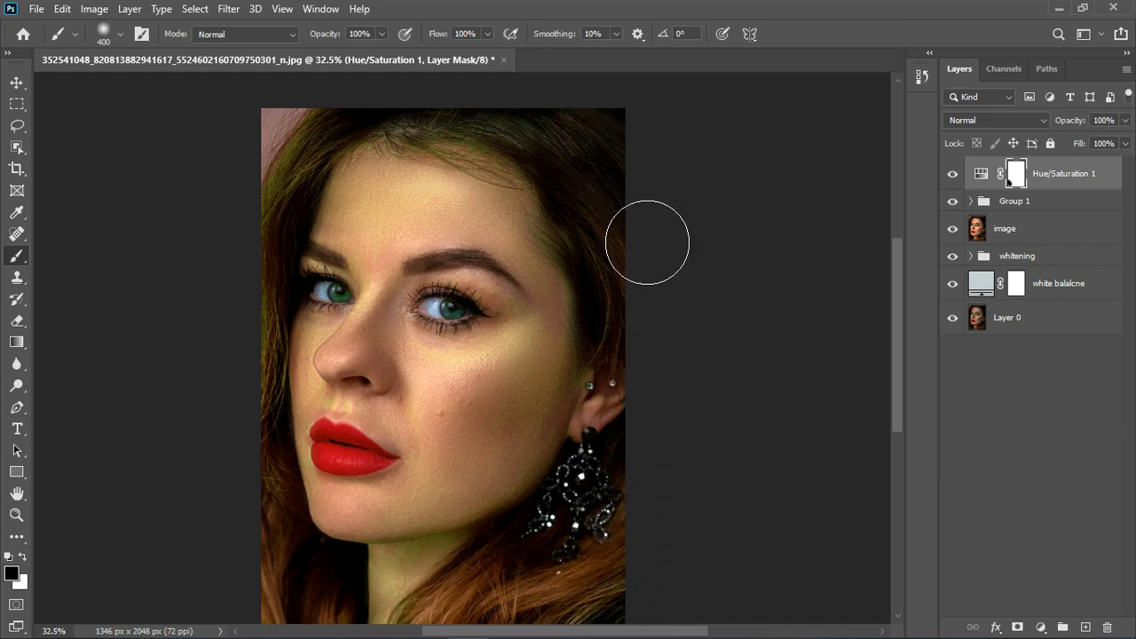
mouse_move(569, 166)
mouse_down()
mouse_move(383, 143)
mouse_move(289, 207)
mouse_move(307, 245)
mouse_move(296, 302)
mouse_up()
mouse_move(267, 431)
mouse_down()
mouse_move(312, 617)
mouse_move(282, 295)
mouse_move(343, 177)
mouse_move(305, 244)
mouse_up()
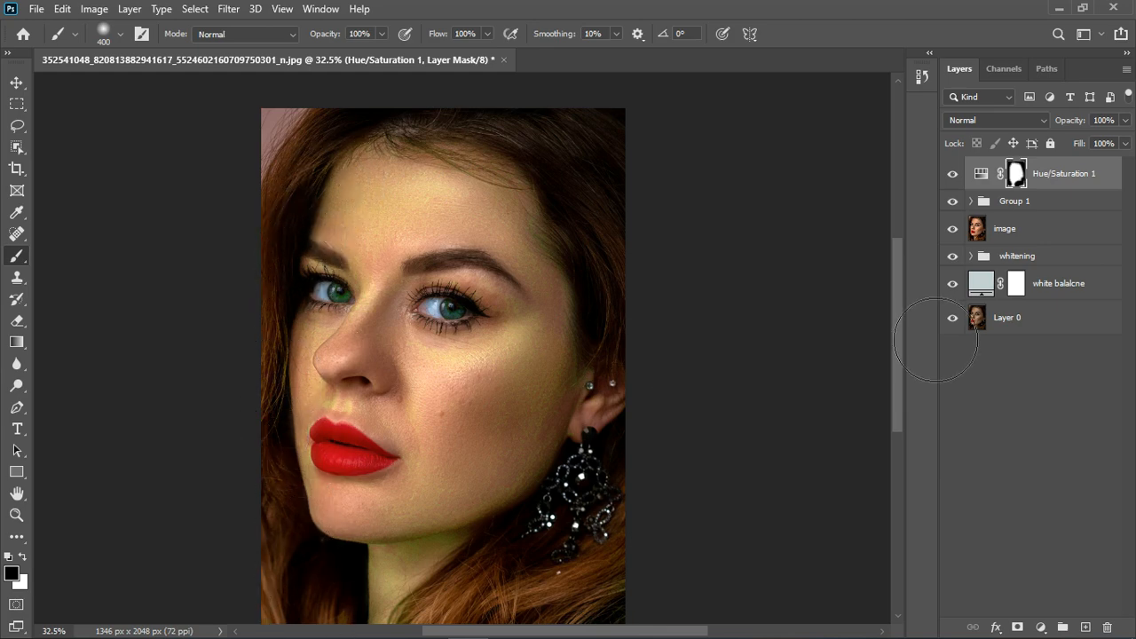
Reopen the Hue/Saturation 1 adjustment and reset the hue of its Yellows range to 0.
double_click(981, 173)
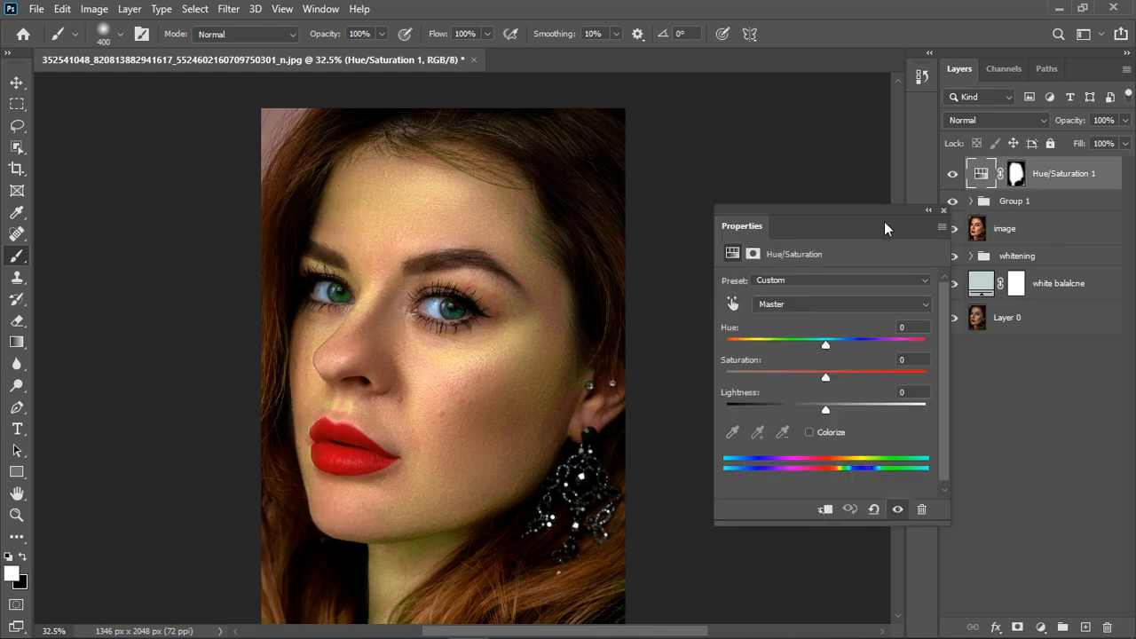
click(801, 301)
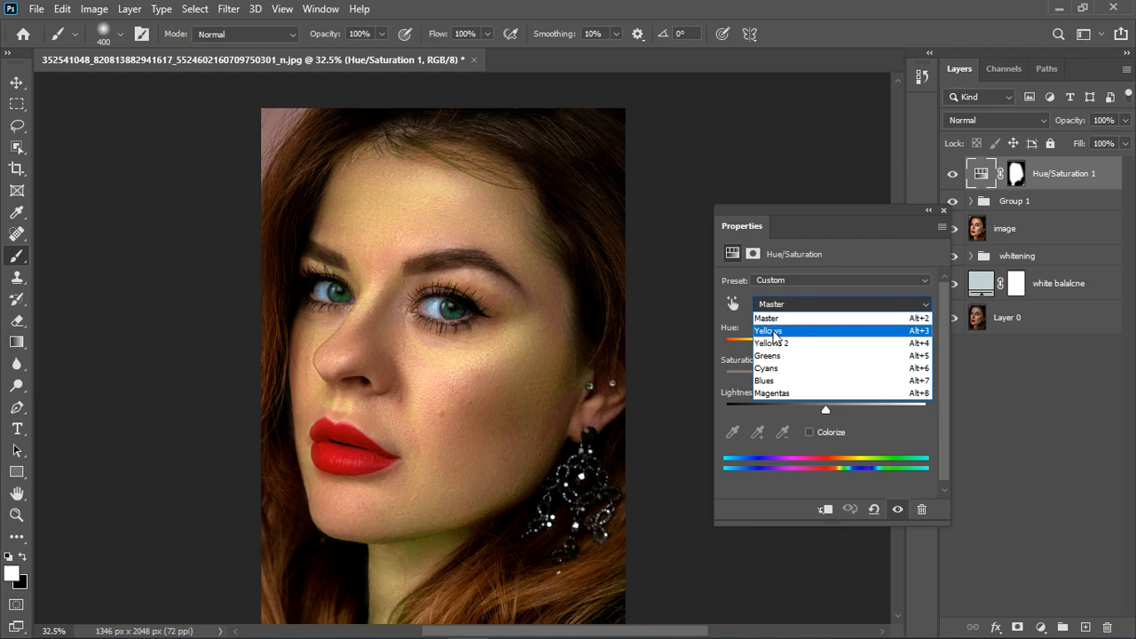
click(773, 331)
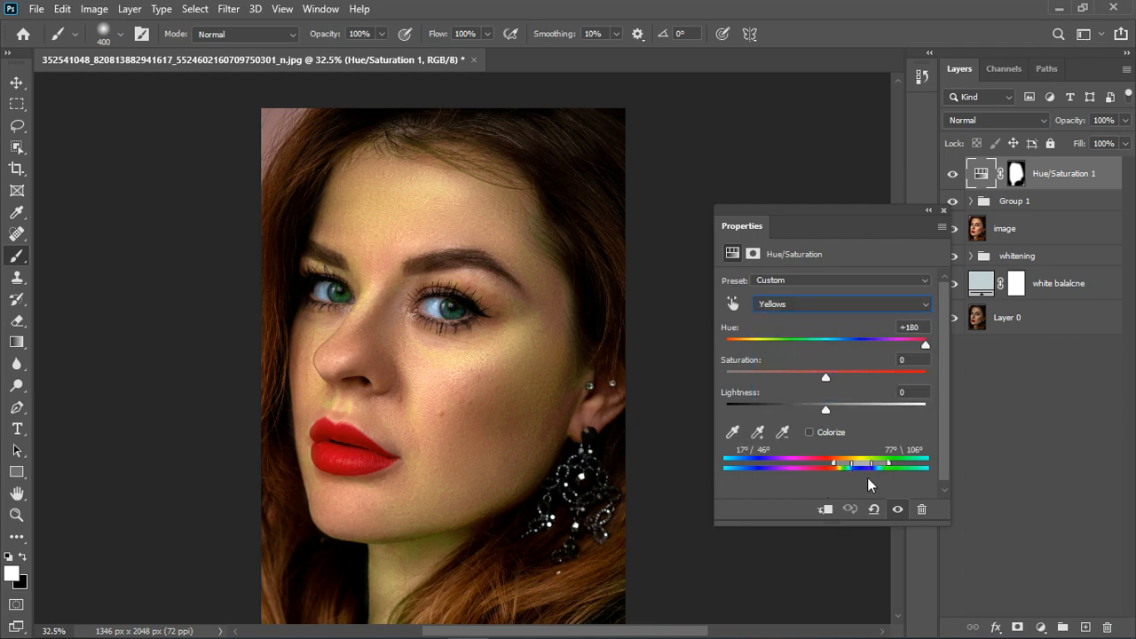
click(912, 327)
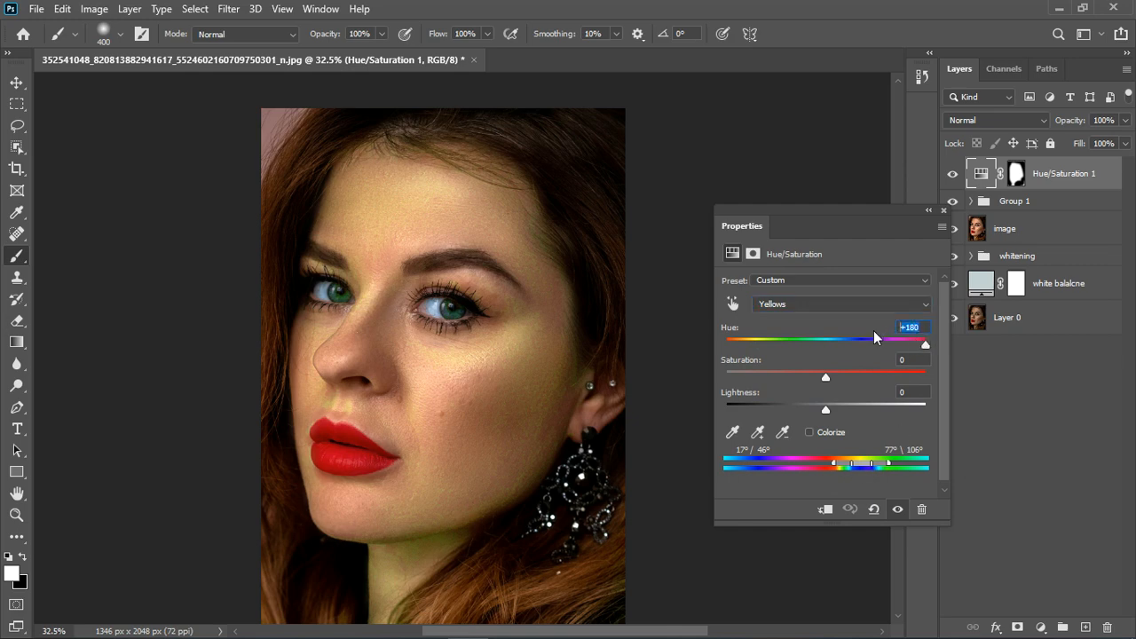
text(0)
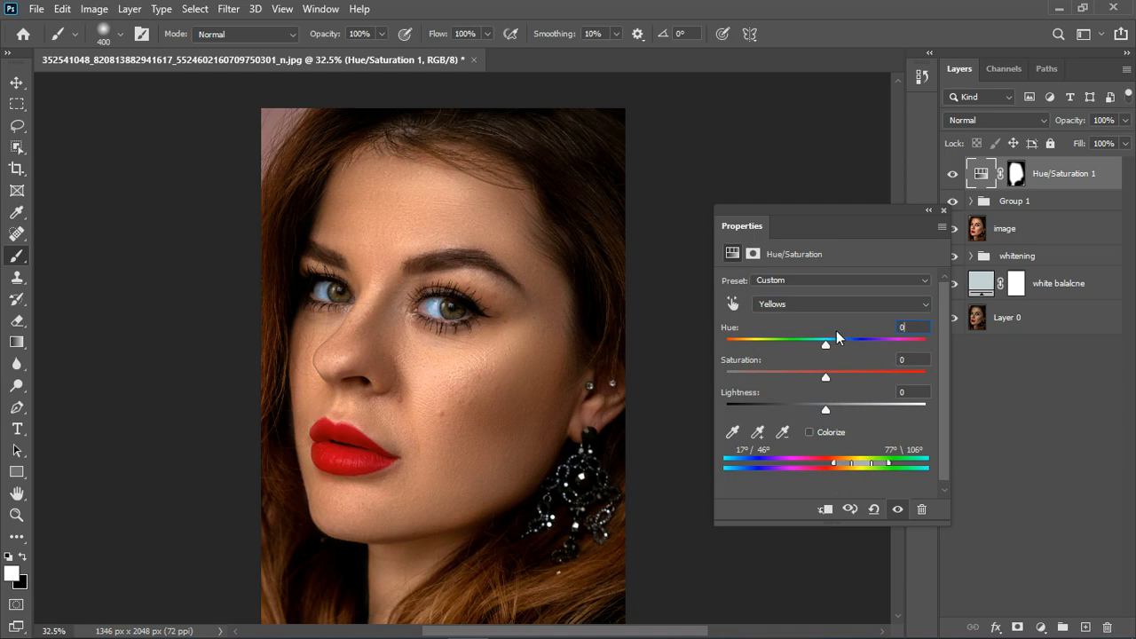
Lower the Yellows hue to -23 and compare the face with the Hue/Saturation adjustment off and on.
drag(818, 343, 804, 343)
click(898, 509)
click(16, 82)
scroll(382, 275, up, 5)
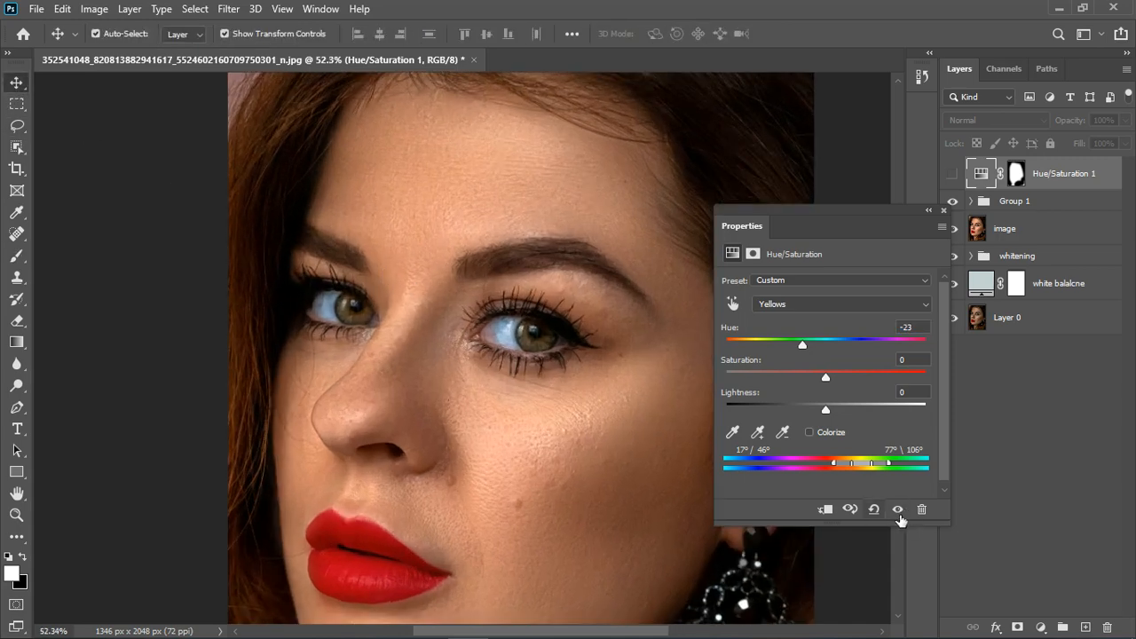
click(900, 511)
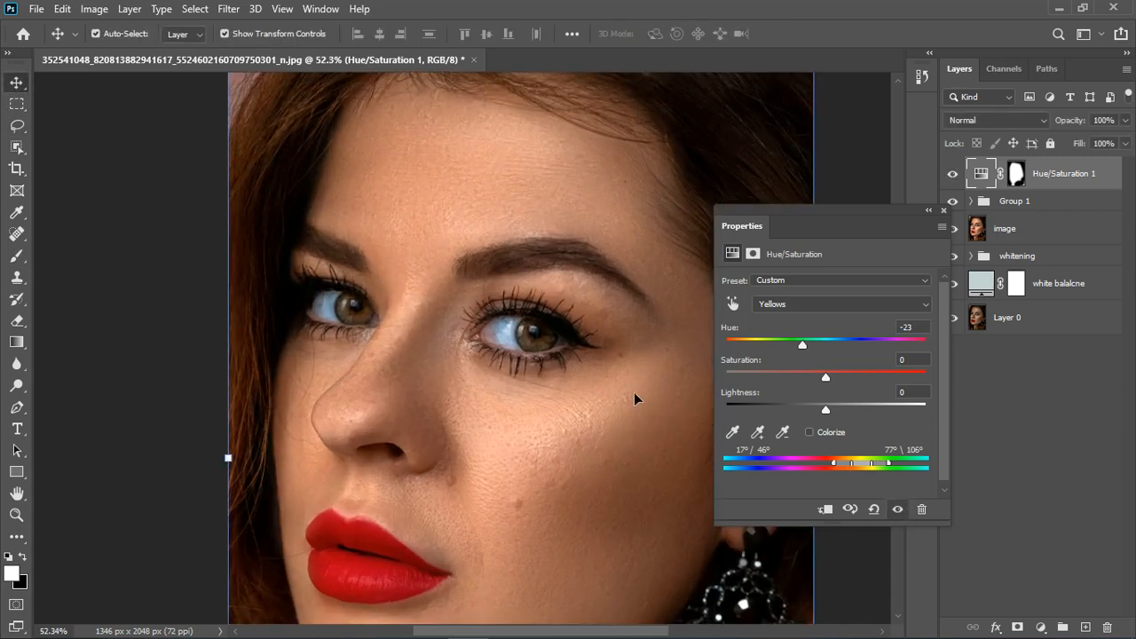
Set the Yellows hue to -47, raise their lightness slightly, and compare the portrait with and without the adjustment.
drag(805, 346, 781, 348)
scroll(517, 376, down, 2)
scroll(532, 404, down, 1)
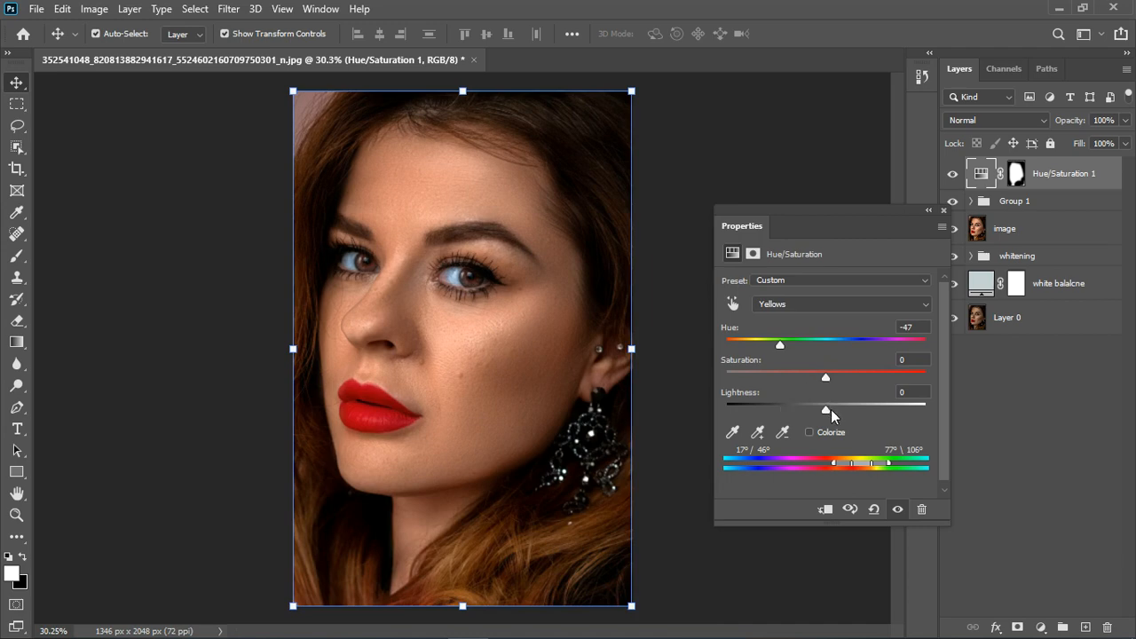
drag(827, 409, 847, 411)
click(943, 211)
click(958, 178)
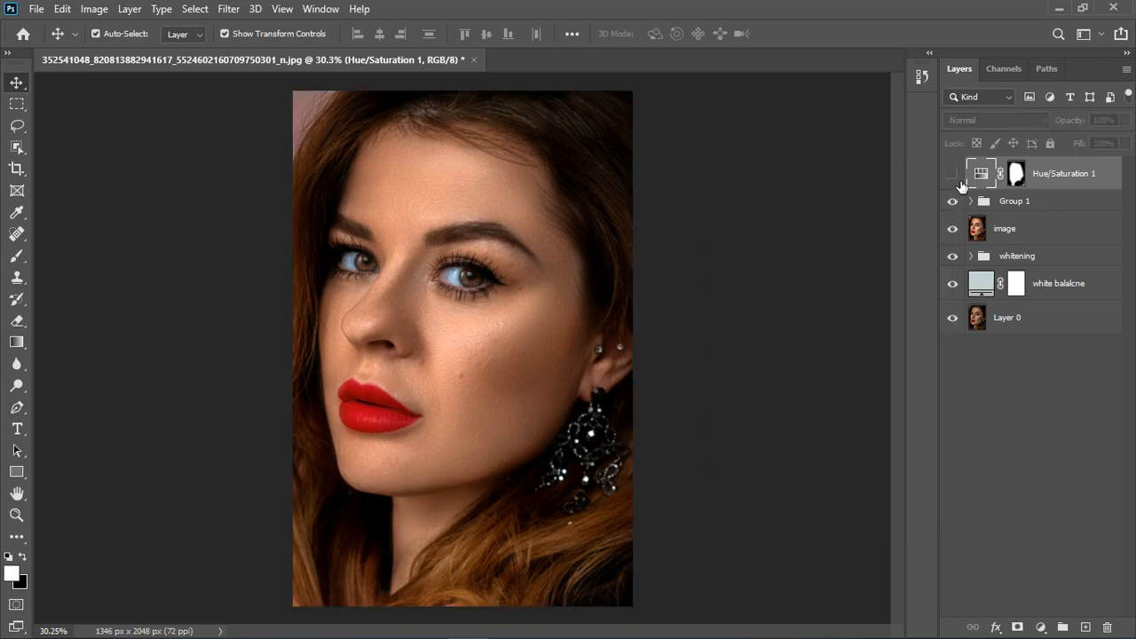
click(959, 181)
Paint black on the Hue/Saturation layer mask over the iris nearer the earring, using a 175 px brush.
scroll(444, 337, down, 1)
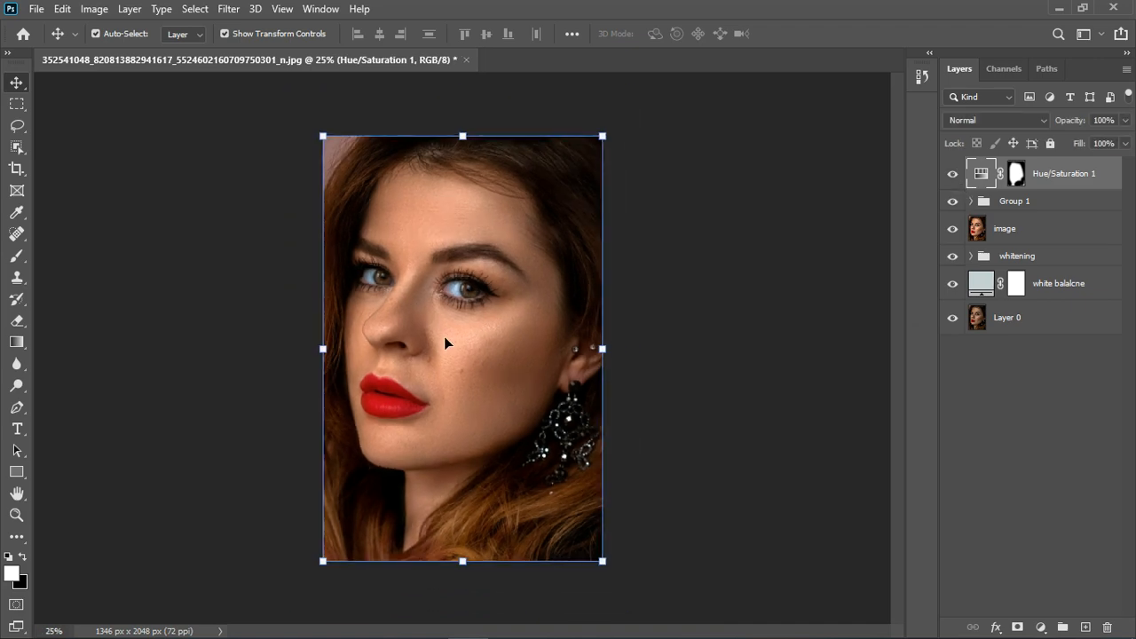
scroll(427, 323, up, 2)
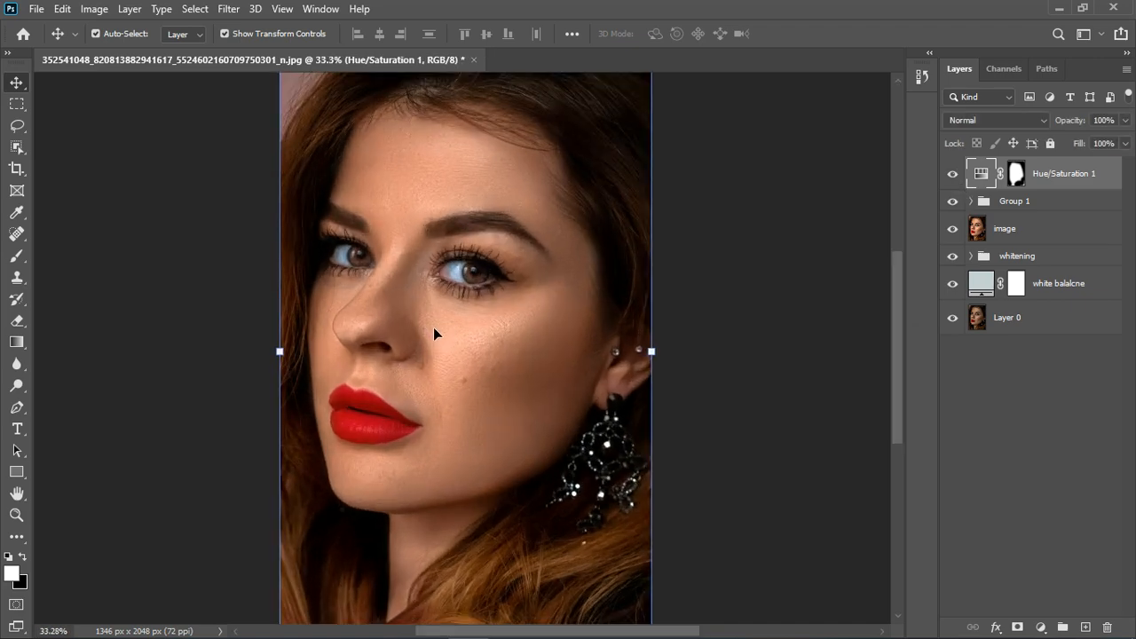
click(16, 256)
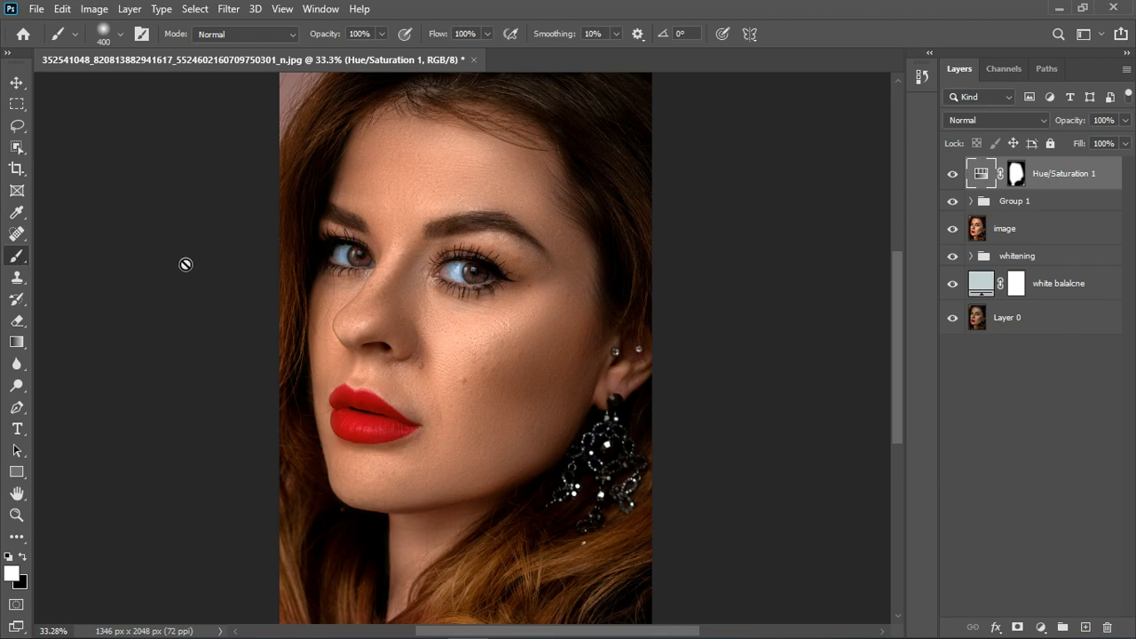
scroll(508, 272, up, 1)
click(1016, 173)
key(x)
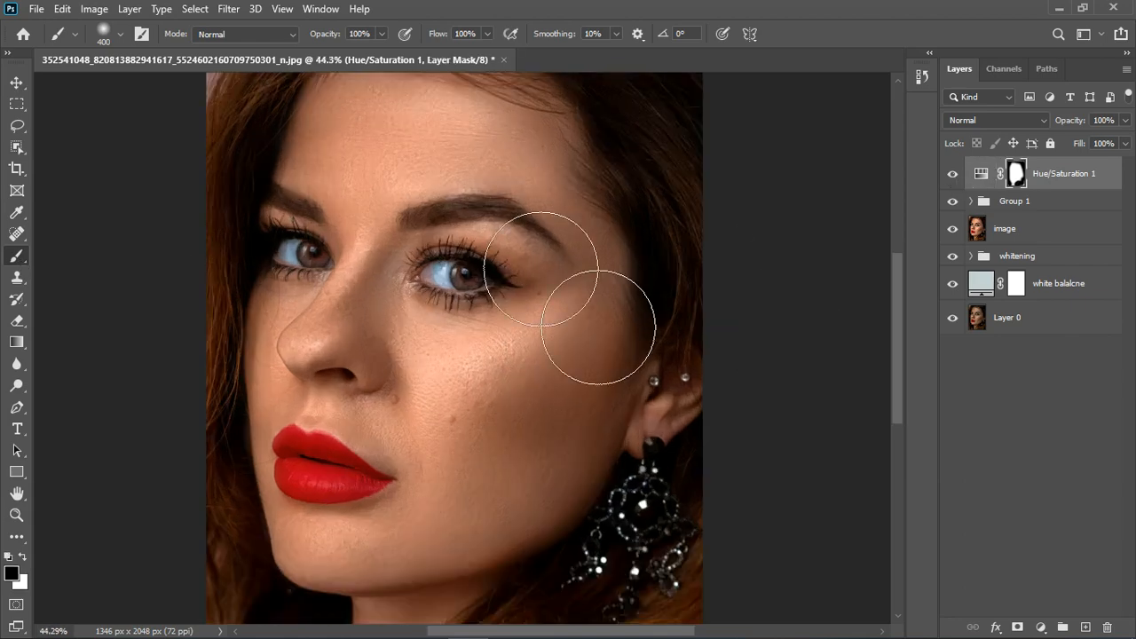
scroll(541, 269, up, 2)
key(bracketleft)
key(bracketleft)
key(bracketleft)
key(bracketleft)
key(bracketleft)
key(bracketleft)
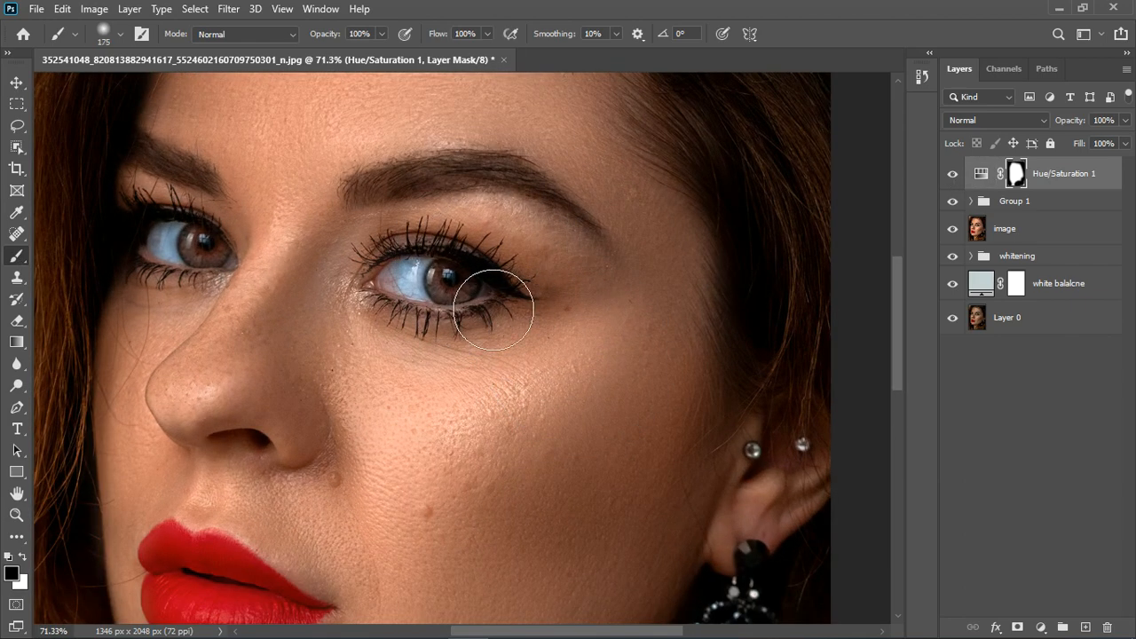
mouse_move(494, 309)
mouse_down()
mouse_move(468, 296)
mouse_move(456, 309)
mouse_move(479, 279)
mouse_up()
Reduce the brush to 100 px and mask the other iris out of the Hue/Saturation adjustment.
key(bracketleft)
key(bracketleft)
key(bracketleft)
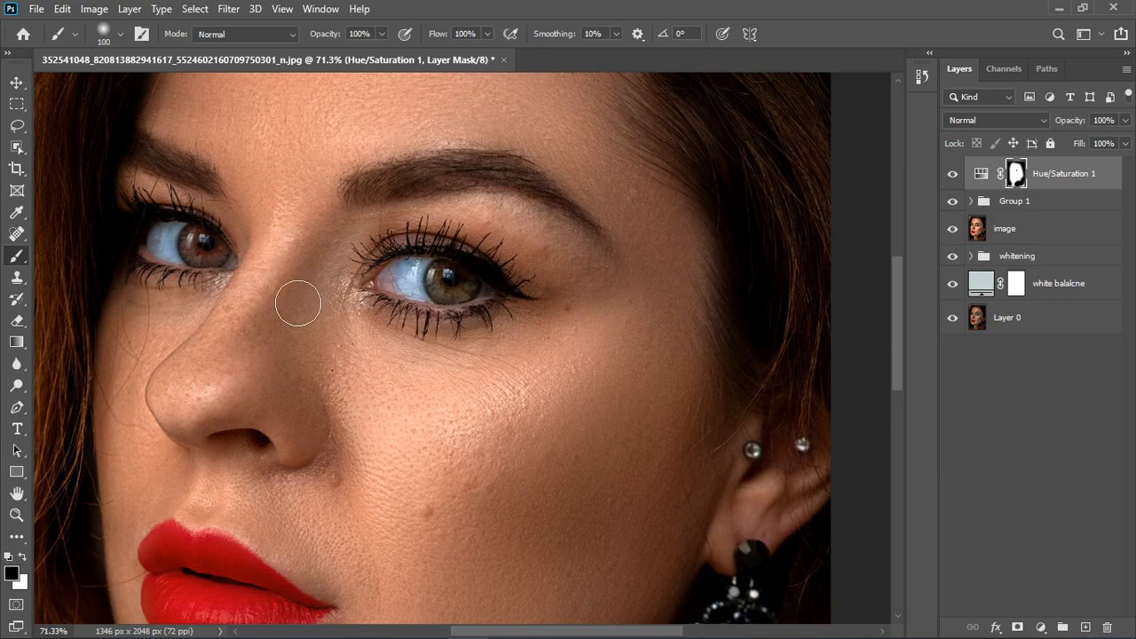
drag(232, 268, 224, 270)
scroll(418, 278, down, 2)
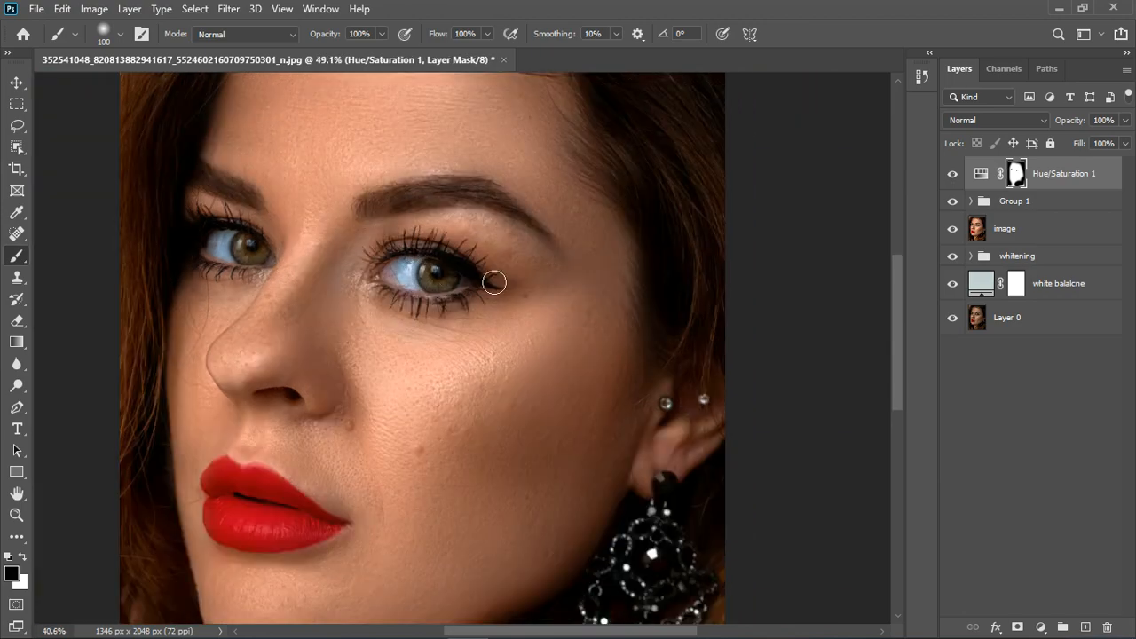
scroll(495, 282, down, 2)
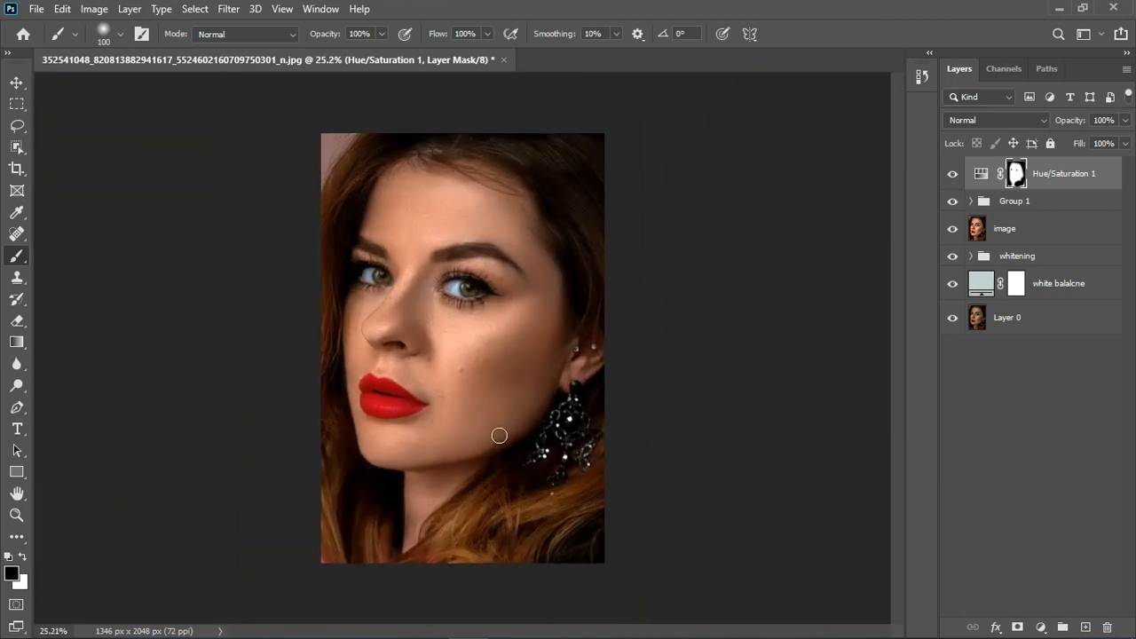
scroll(499, 436, up, 1)
scroll(488, 235, up, 1)
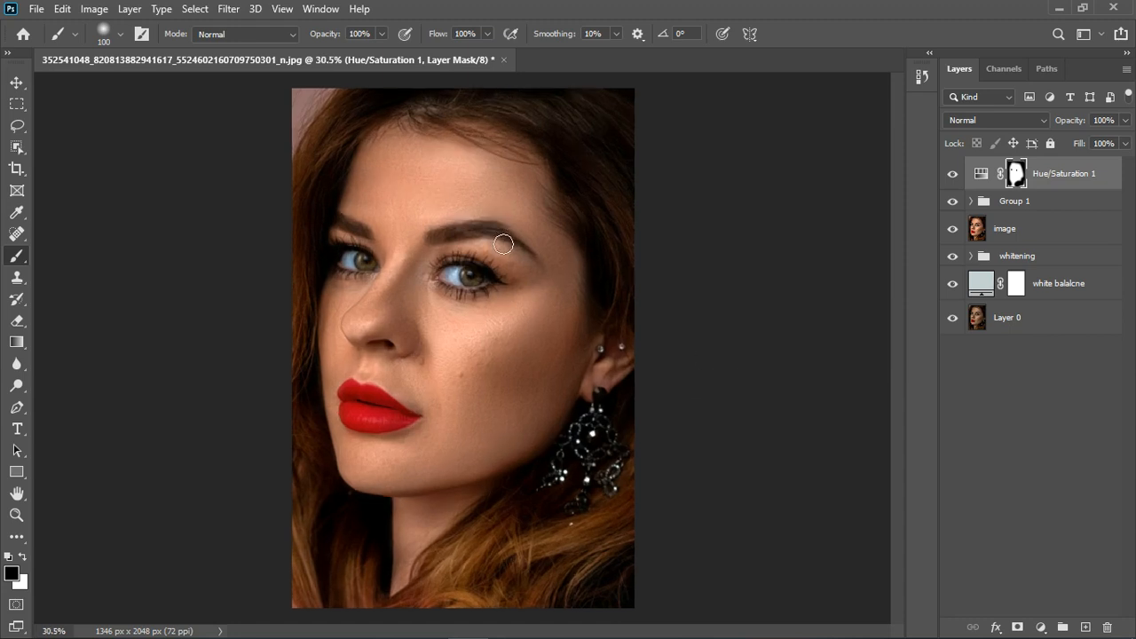
Add a Color Balance adjustment layer and set its highlights to Yellow–Blue +9 and Magenta–Green +1, also adjusting Cyan–Red.
click(1043, 627)
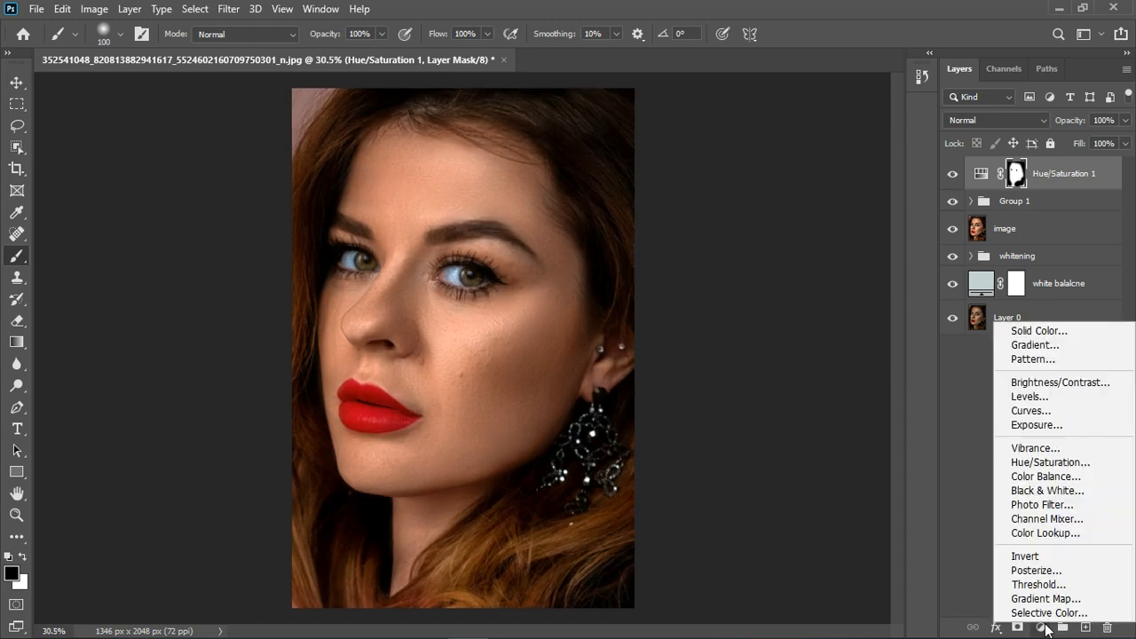
click(1051, 477)
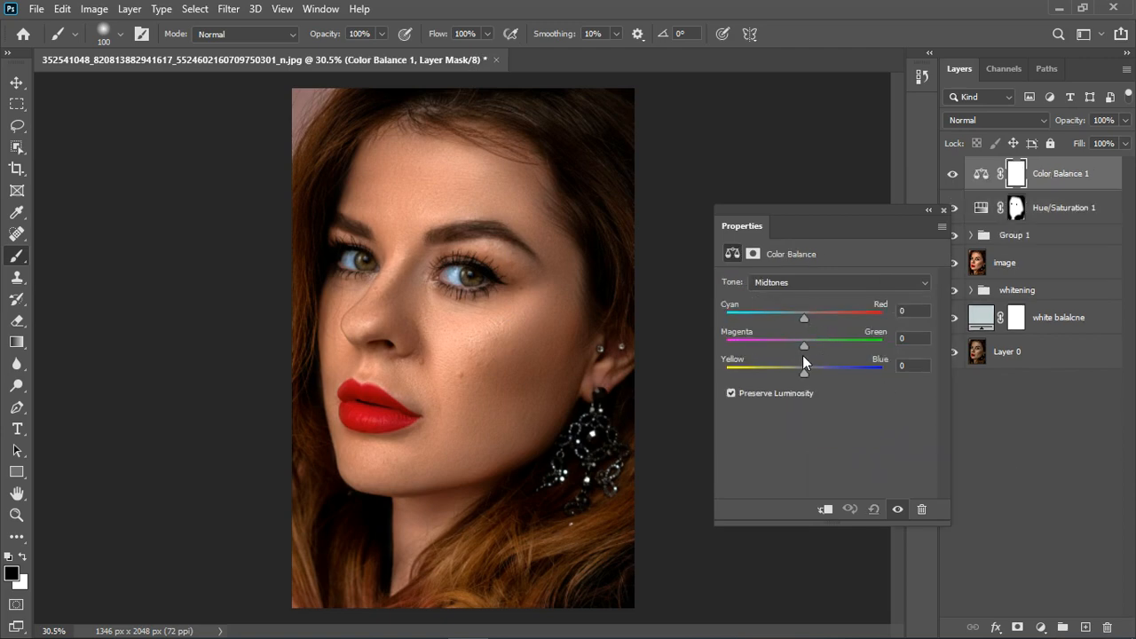
click(805, 283)
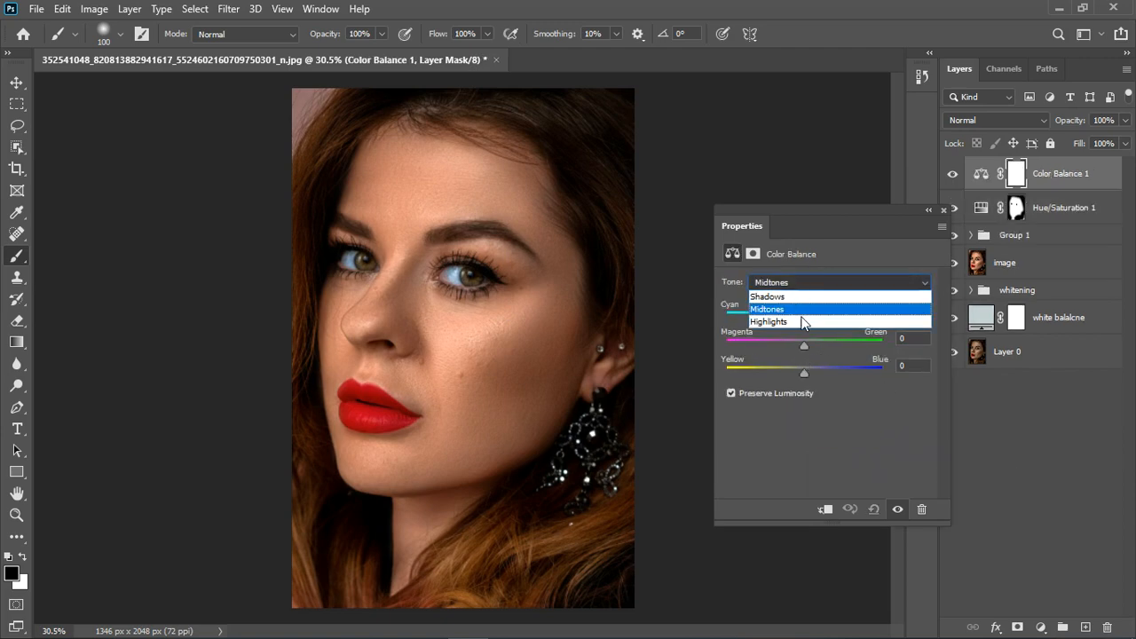
click(806, 321)
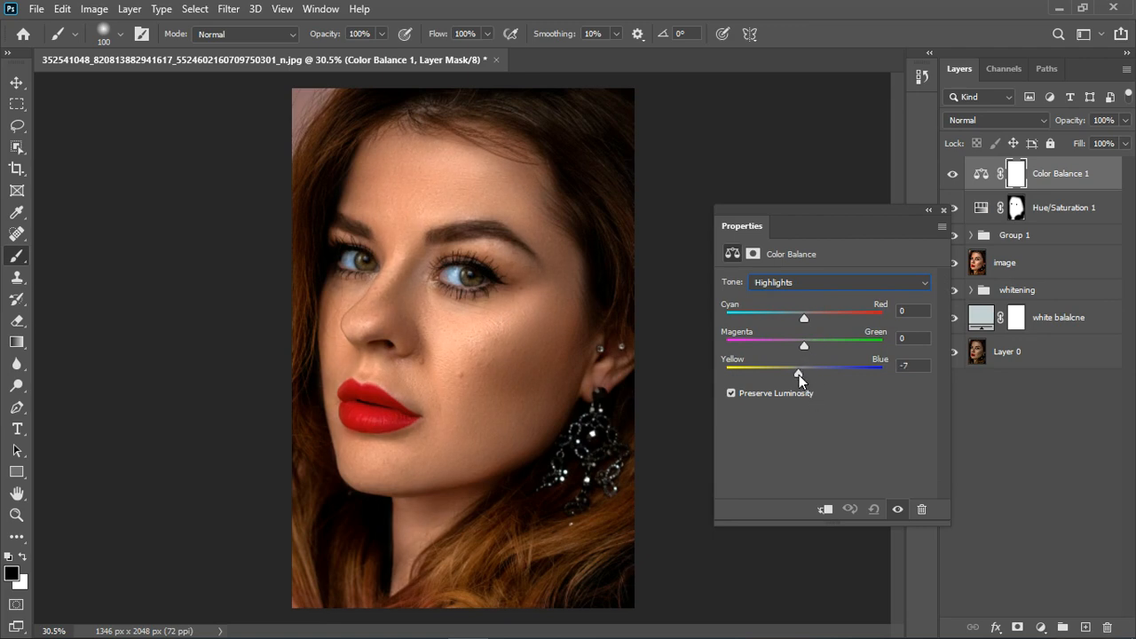
drag(799, 375, 815, 374)
drag(815, 376, 812, 375)
drag(804, 347, 806, 350)
drag(795, 318, 797, 317)
Set the Color Balance shadows to Yellow–Blue -4 and fine-tune their Magenta–Green balance.
click(805, 285)
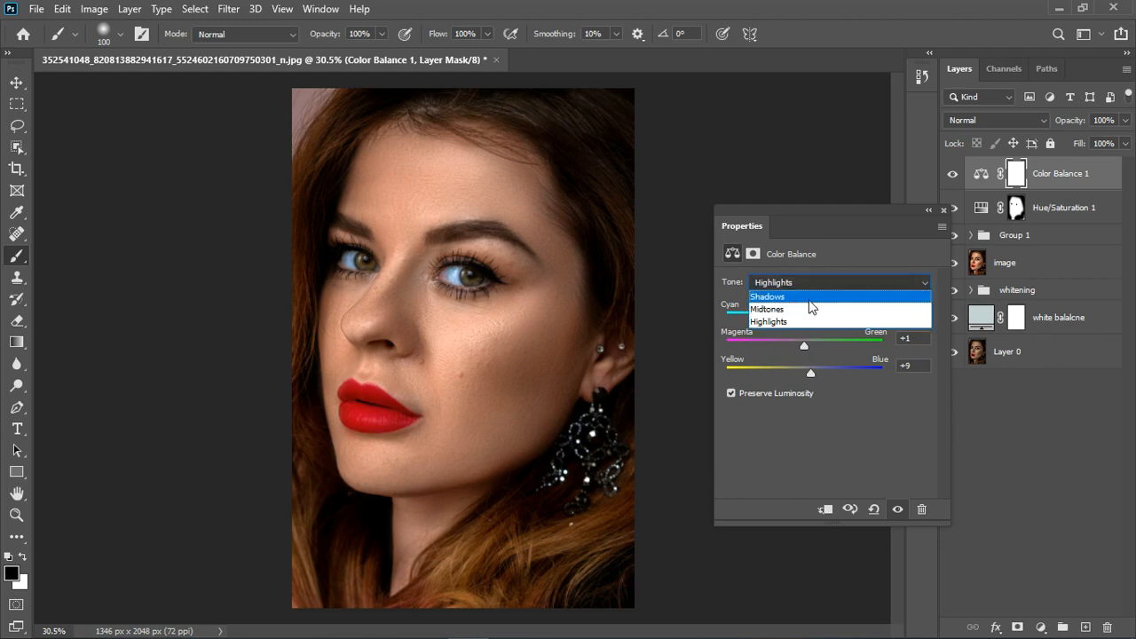
click(808, 293)
drag(804, 369, 800, 368)
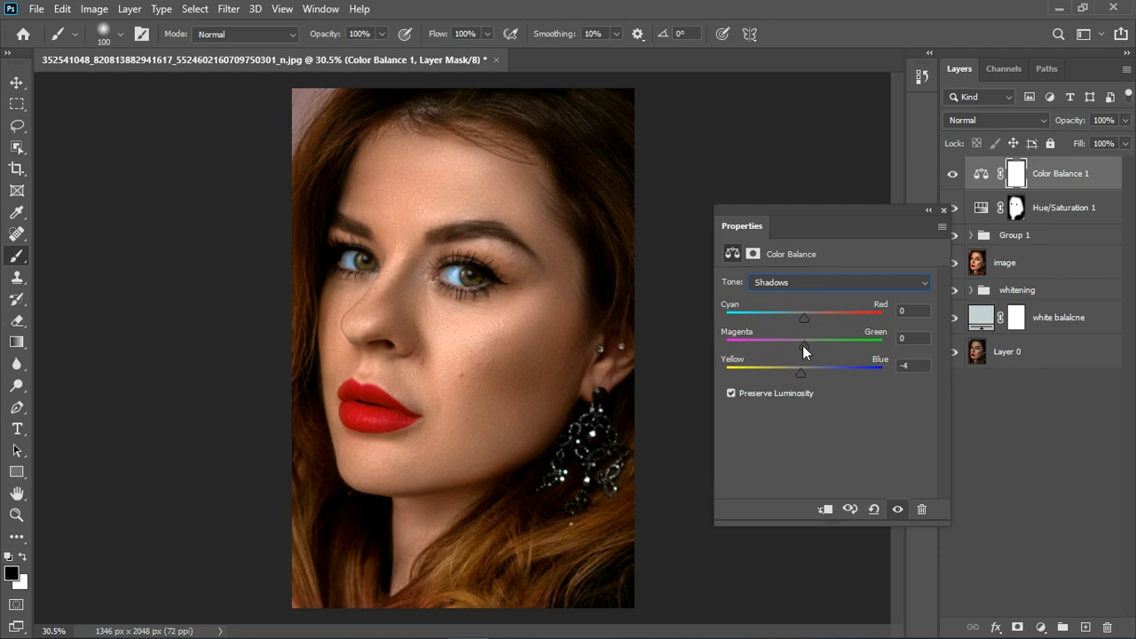
drag(806, 319, 803, 345)
drag(799, 345, 800, 345)
Fine-tune all three colour pairs of the Color Balance midtones and close the adjustment's settings.
click(808, 284)
click(809, 307)
drag(804, 370, 807, 370)
drag(806, 348, 805, 347)
drag(804, 319, 800, 320)
drag(803, 316, 803, 315)
click(943, 210)
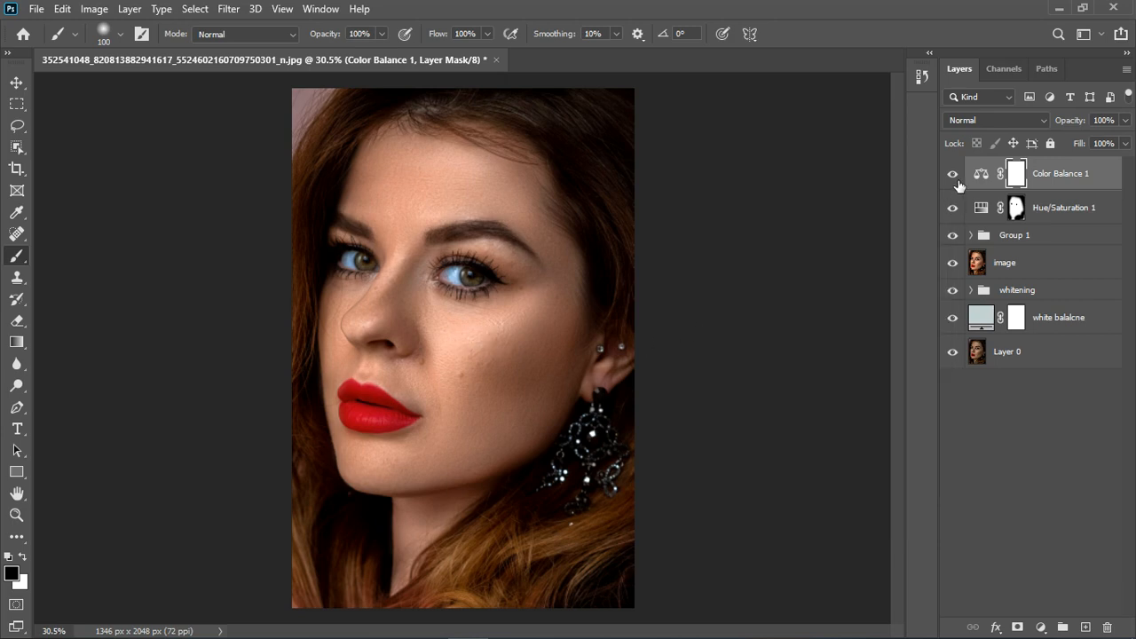
Compare the whole portrait with the Color Balance layer hidden and shown.
click(955, 175)
click(954, 175)
scroll(500, 362, down, 2)
scroll(444, 355, up, 2)
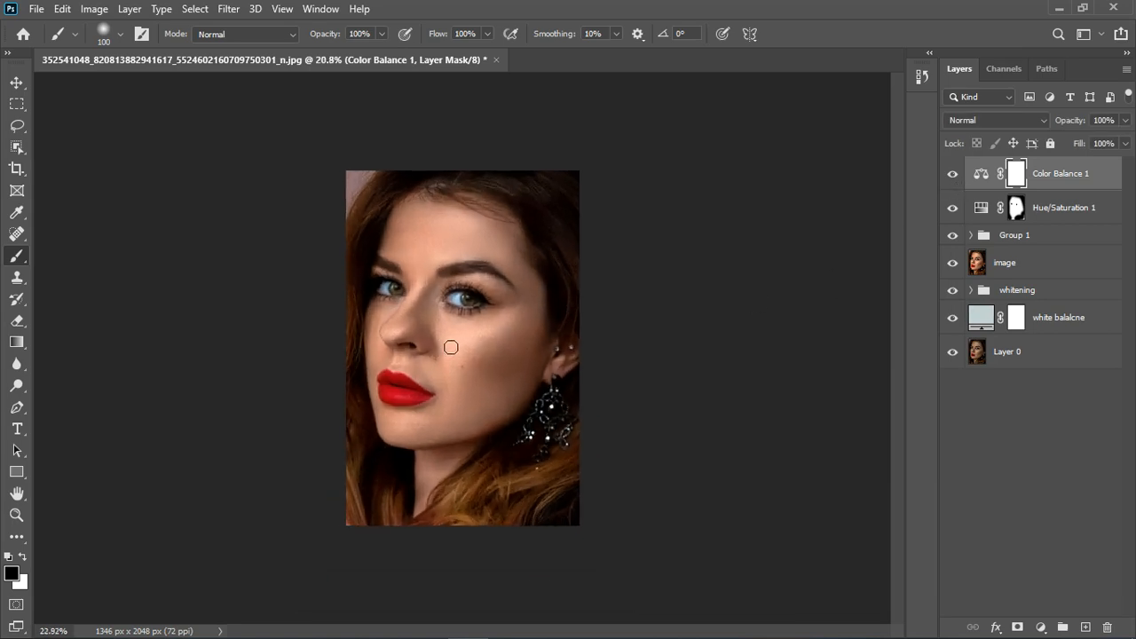
scroll(470, 354, up, 1)
scroll(472, 353, down, 1)
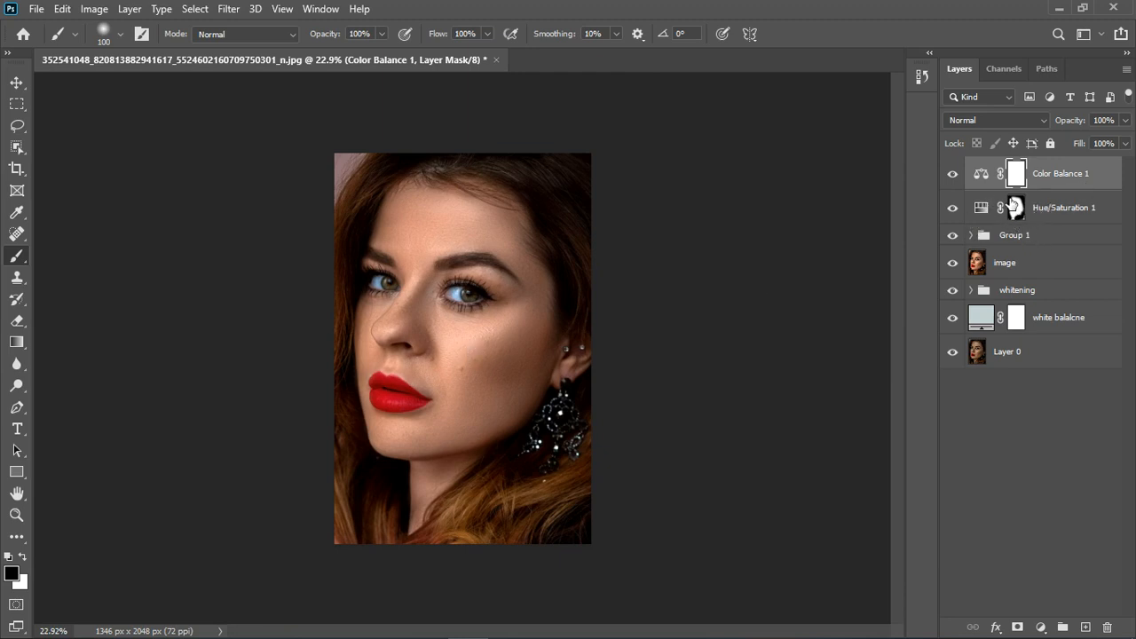
click(956, 179)
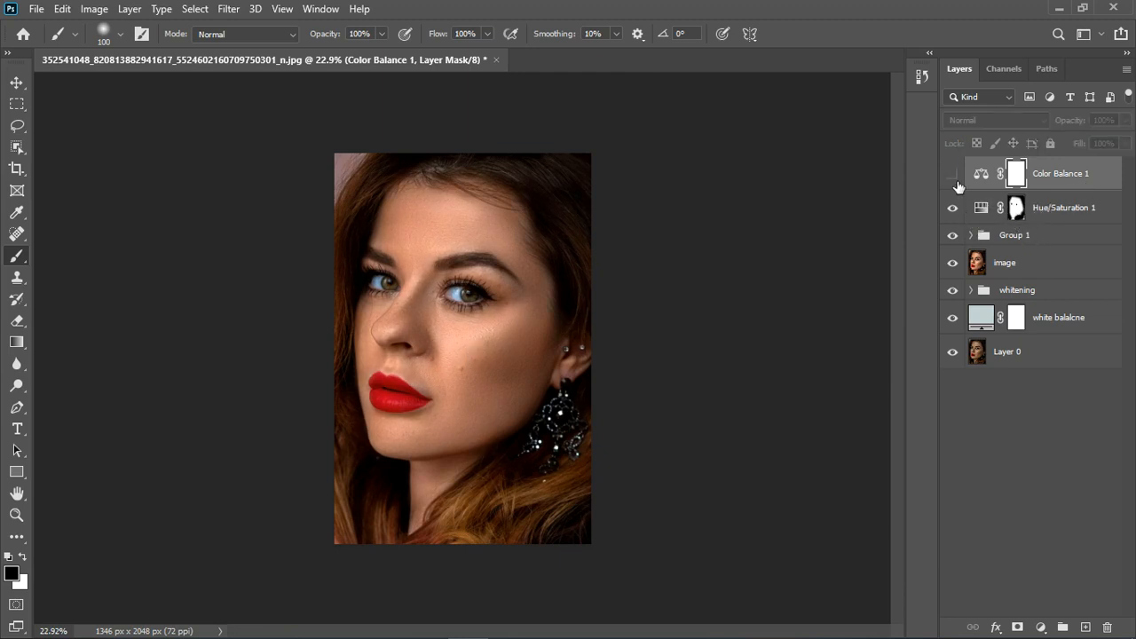
click(957, 181)
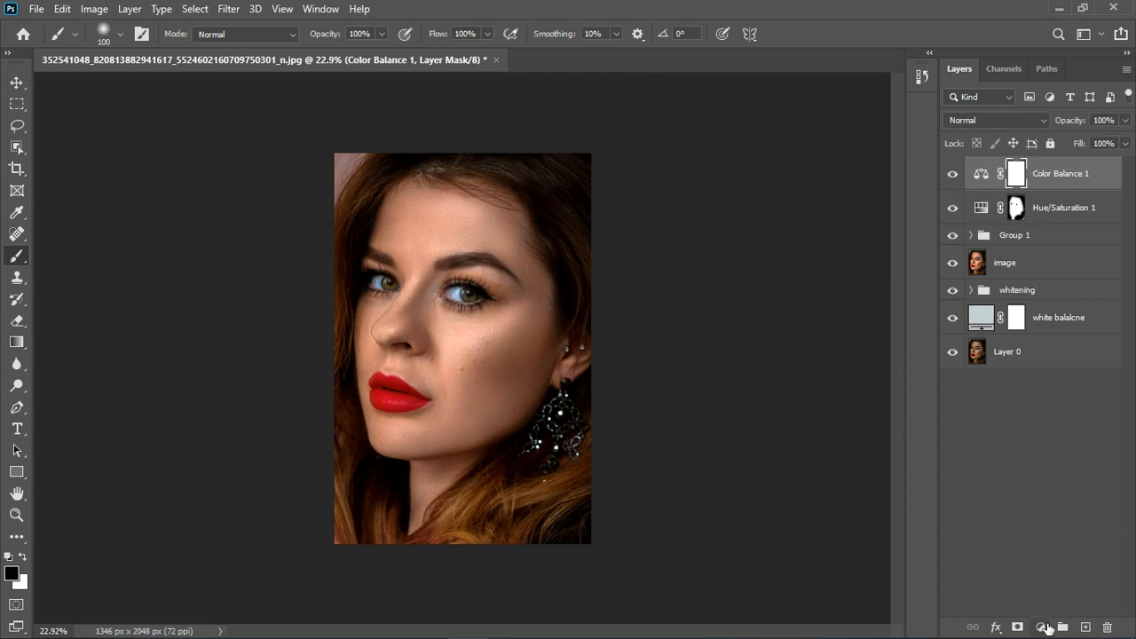
Add a Vibrance adjustment layer with Vibrance set to +25 and close its settings.
click(1042, 628)
click(1031, 447)
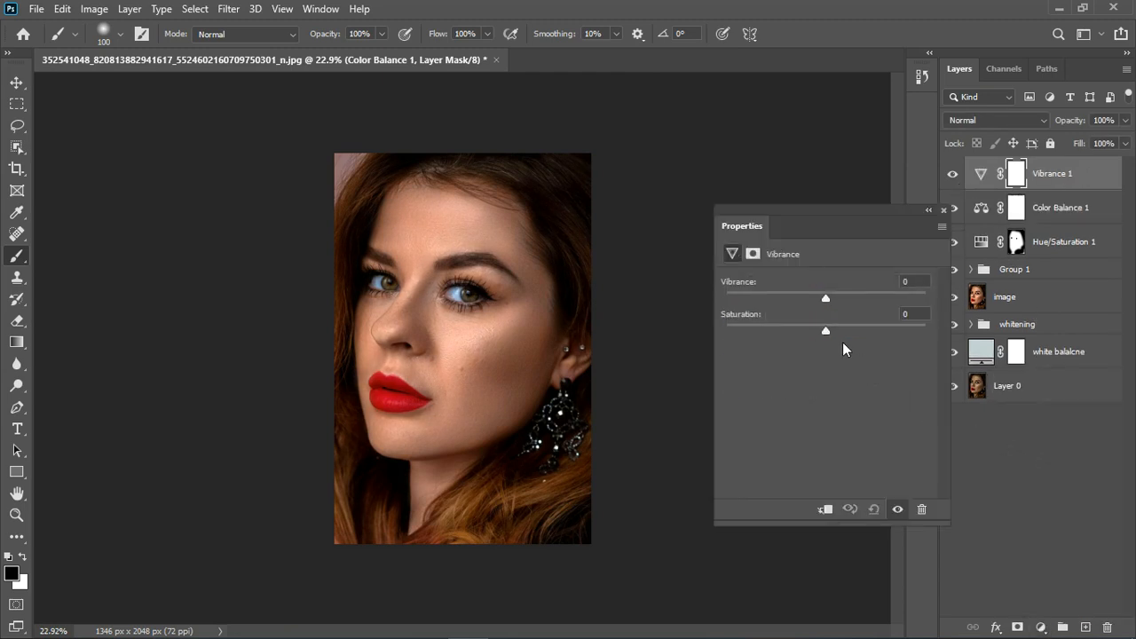
drag(826, 296, 851, 299)
click(945, 211)
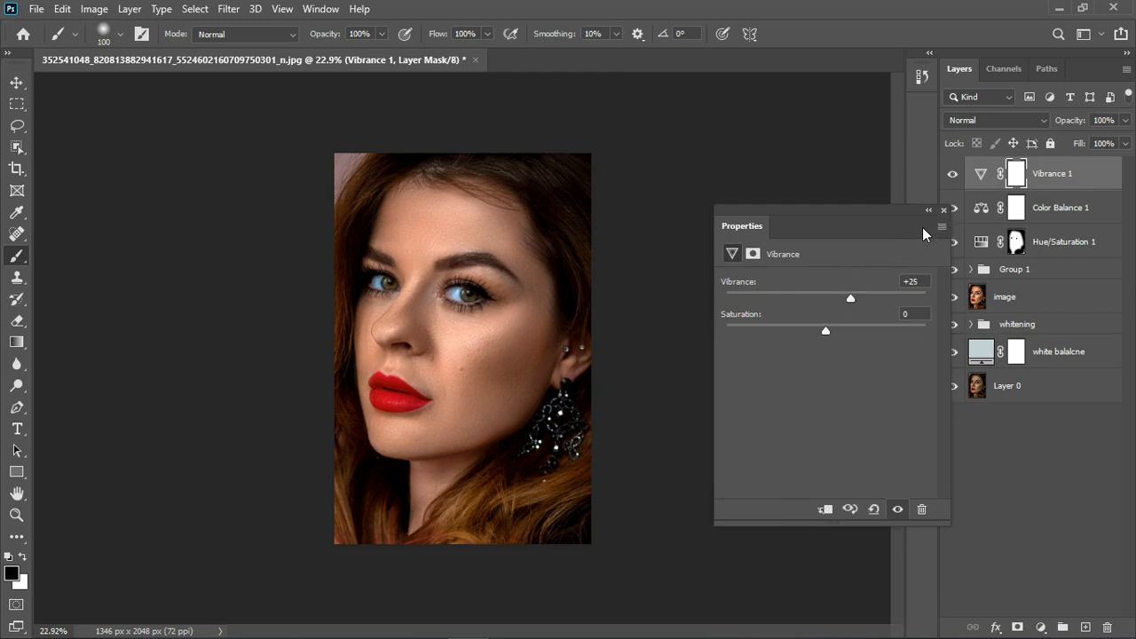
Check the portrait up close and stamp all visible layers into a new merged layer on top.
scroll(553, 287, up, 2)
scroll(590, 307, up, 2)
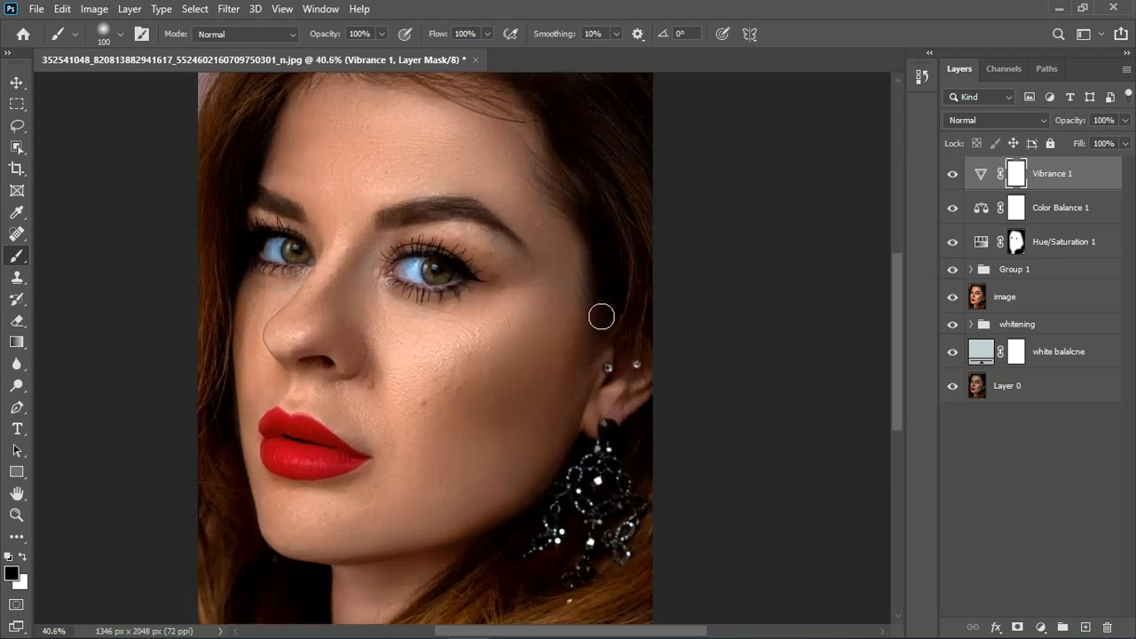
scroll(601, 323, down, 3)
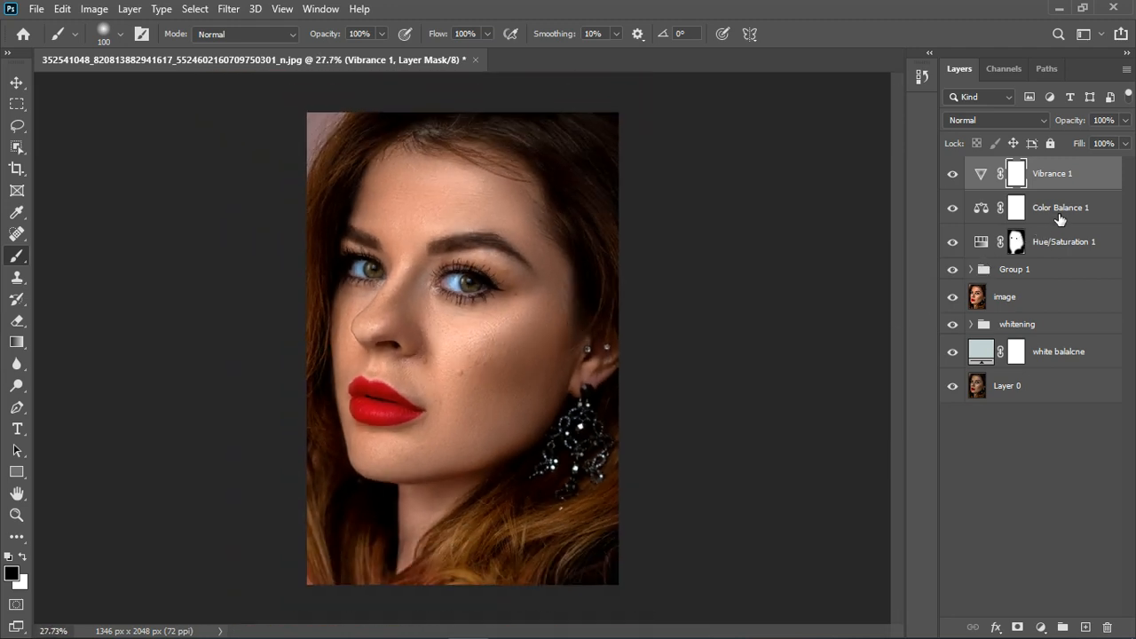
key(ctrl+shift+alt+e)
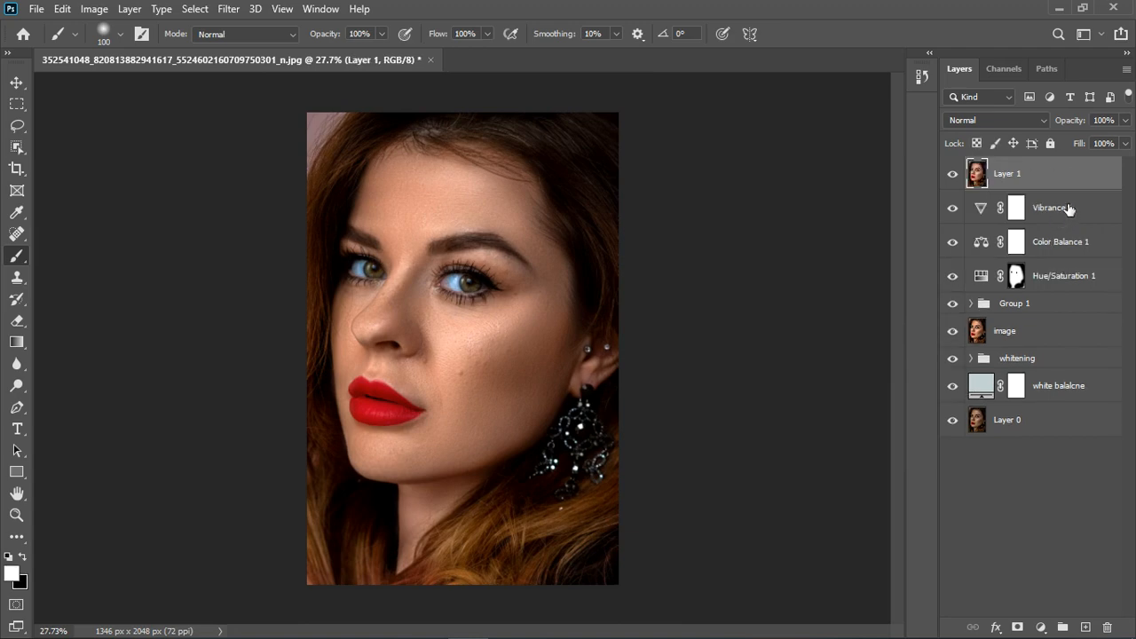
Group the Vibrance, Color Balance and Hue/Saturation adjustment layers and name the group "coor grading".
click(1070, 208)
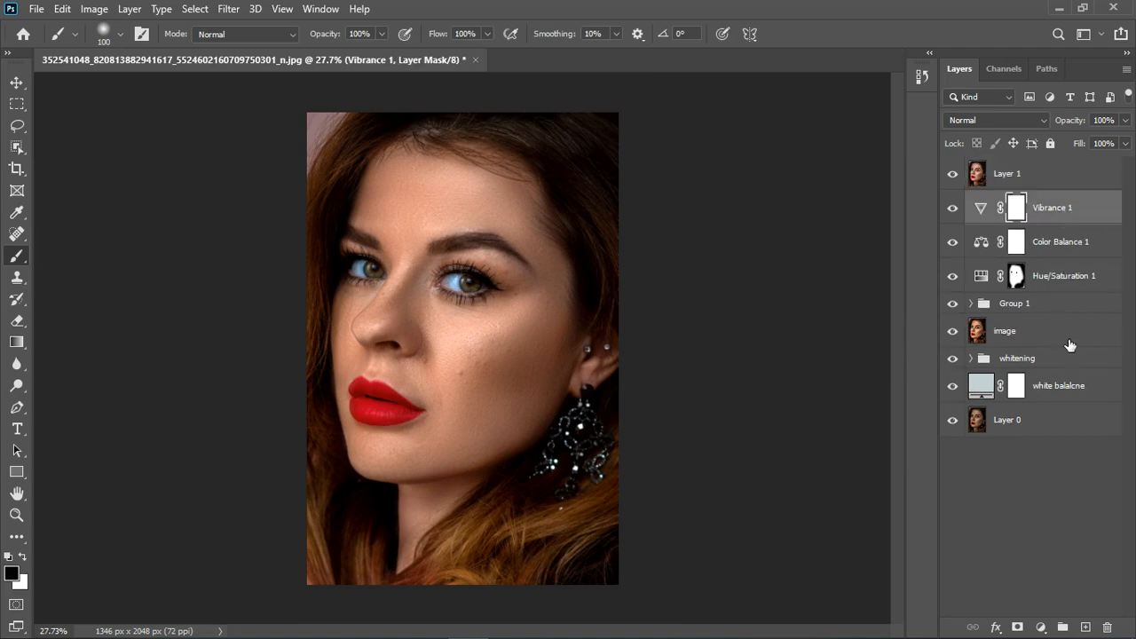
shift+click(1076, 275)
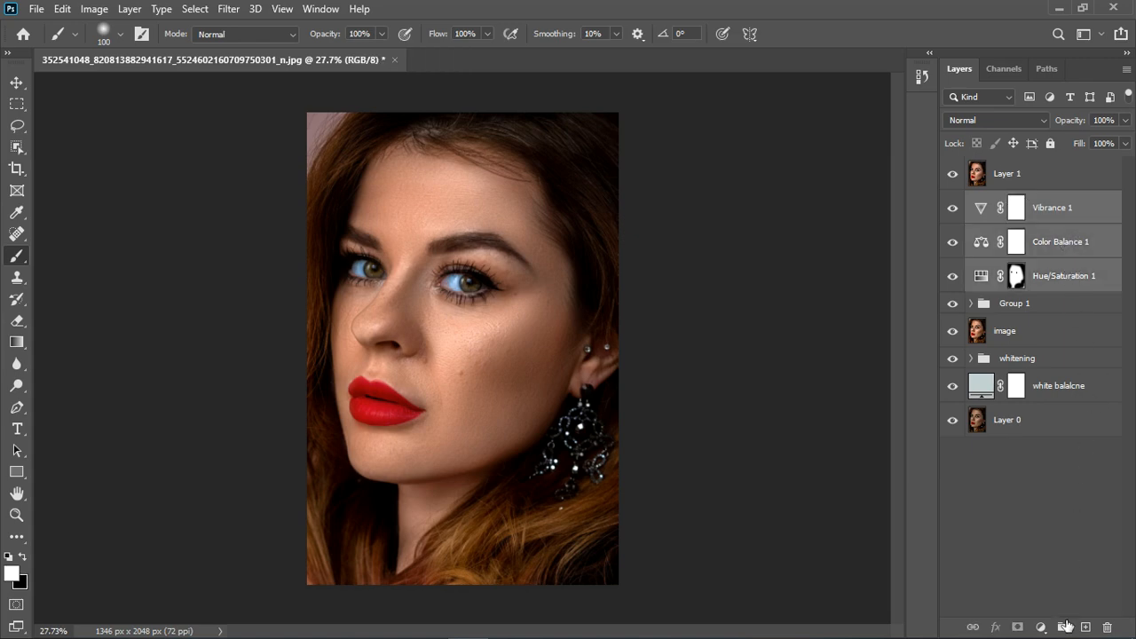
click(1063, 627)
double_click(1017, 202)
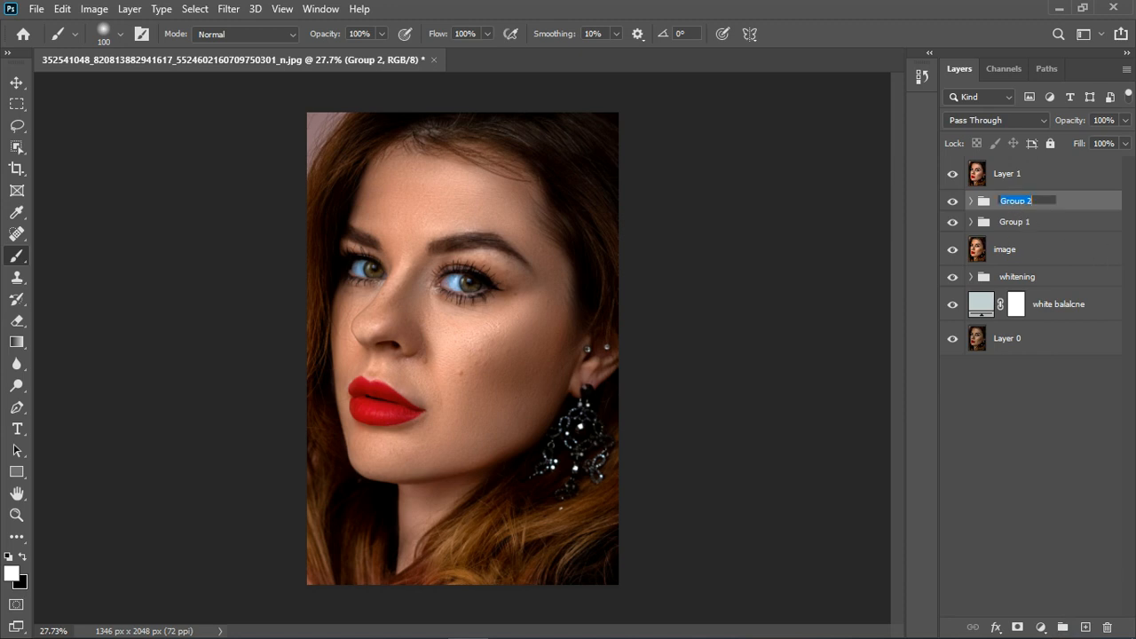
text(coor grading)
key(Return)
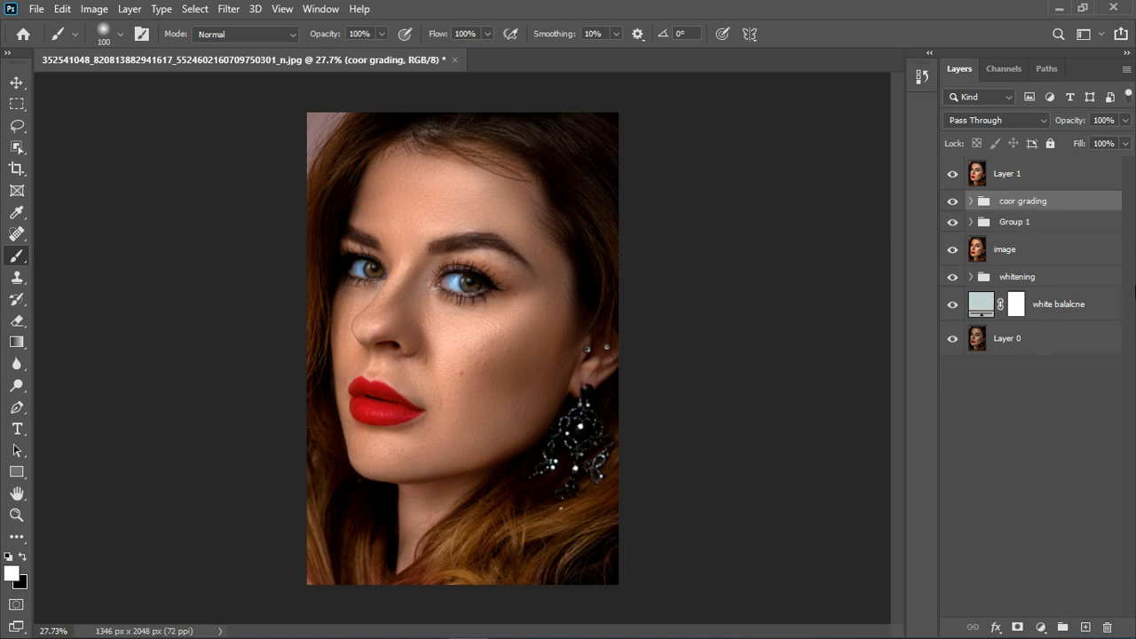
Rename Group 1 as "fre sep".
double_click(1030, 224)
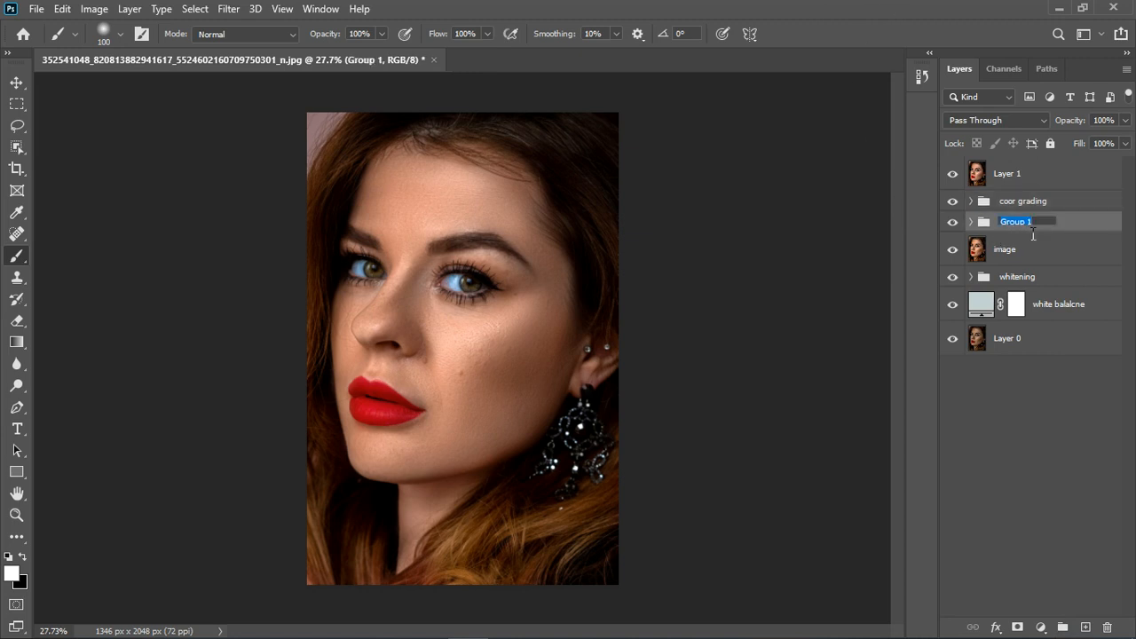
text(fre sep)
key(Return)
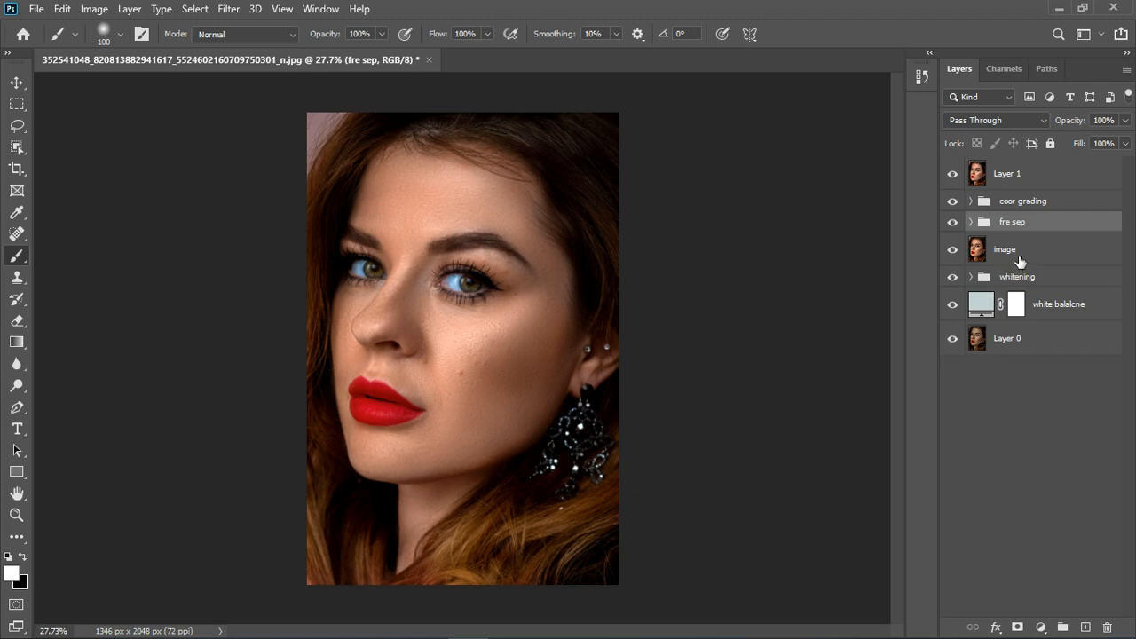
Hide every layer and group between Layer 1 and Layer 0, and toggle Layer 1 to compare the retouched portrait with the original.
drag(967, 206, 961, 285)
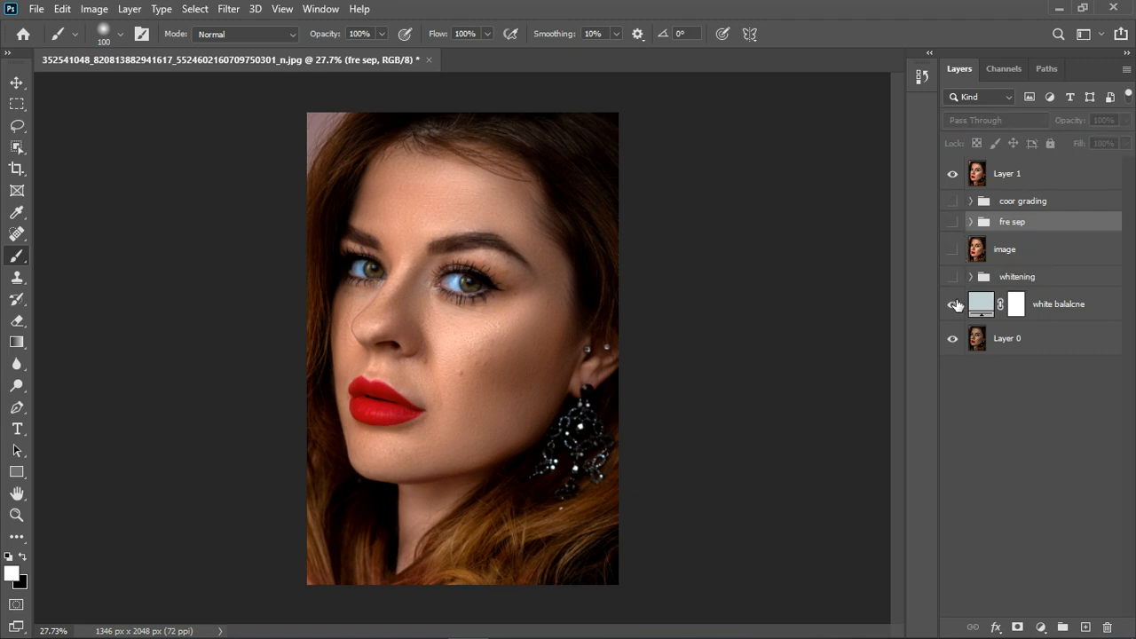
click(956, 304)
click(960, 180)
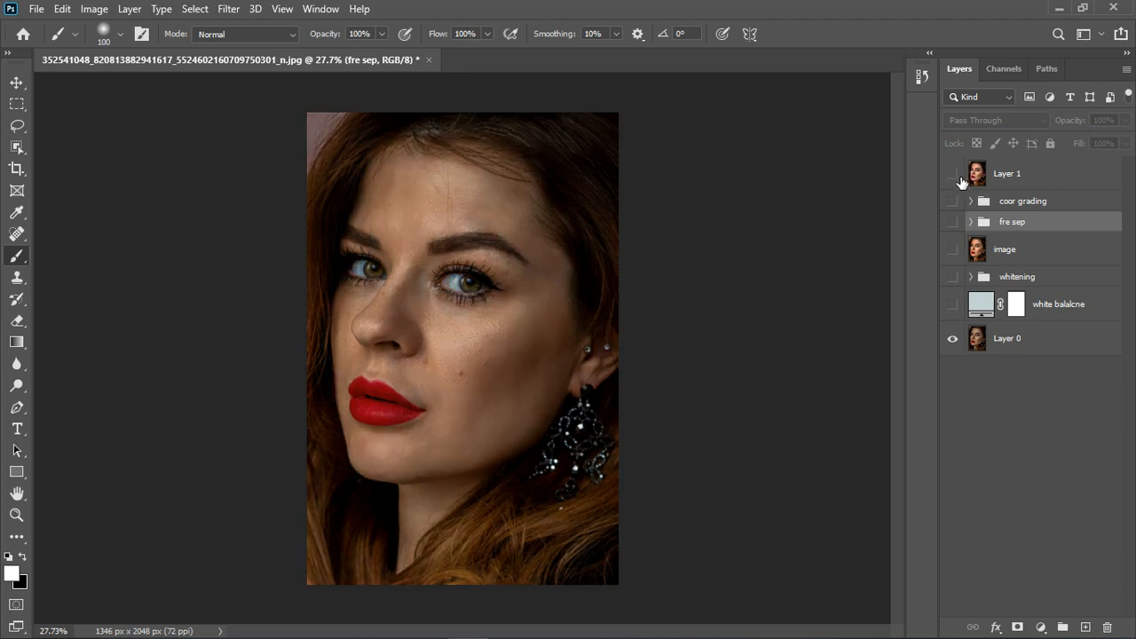
click(955, 175)
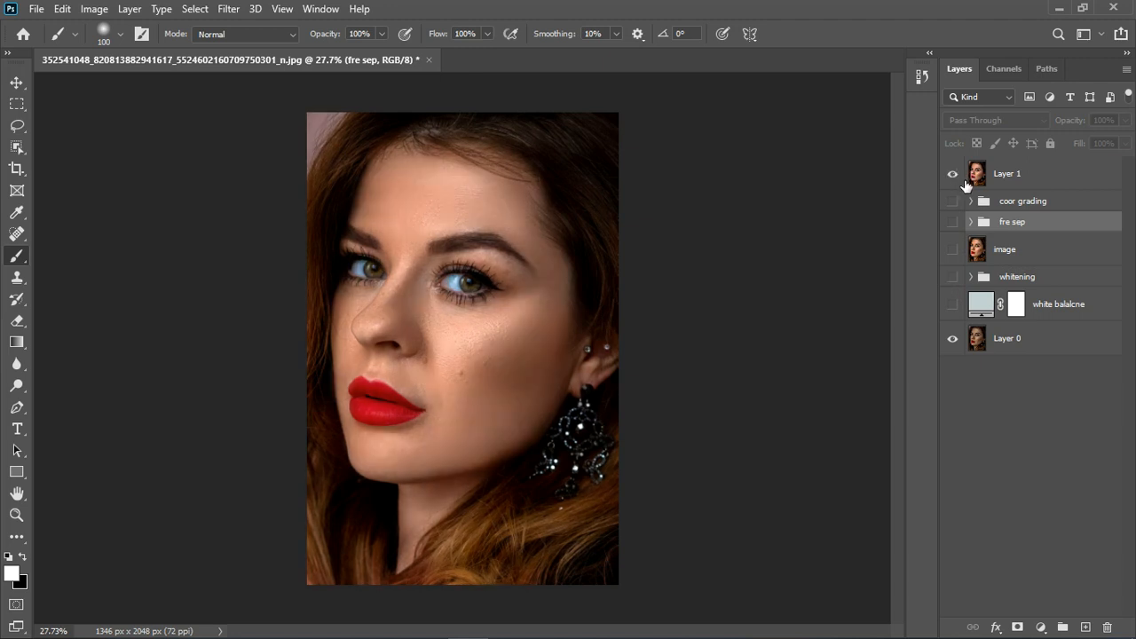
click(965, 185)
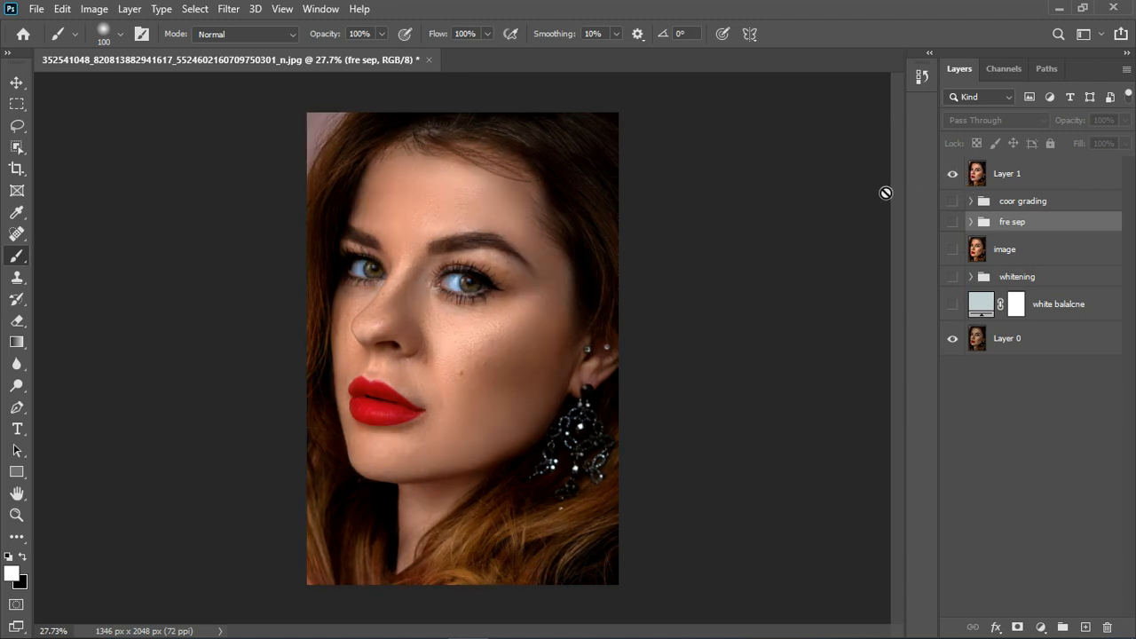